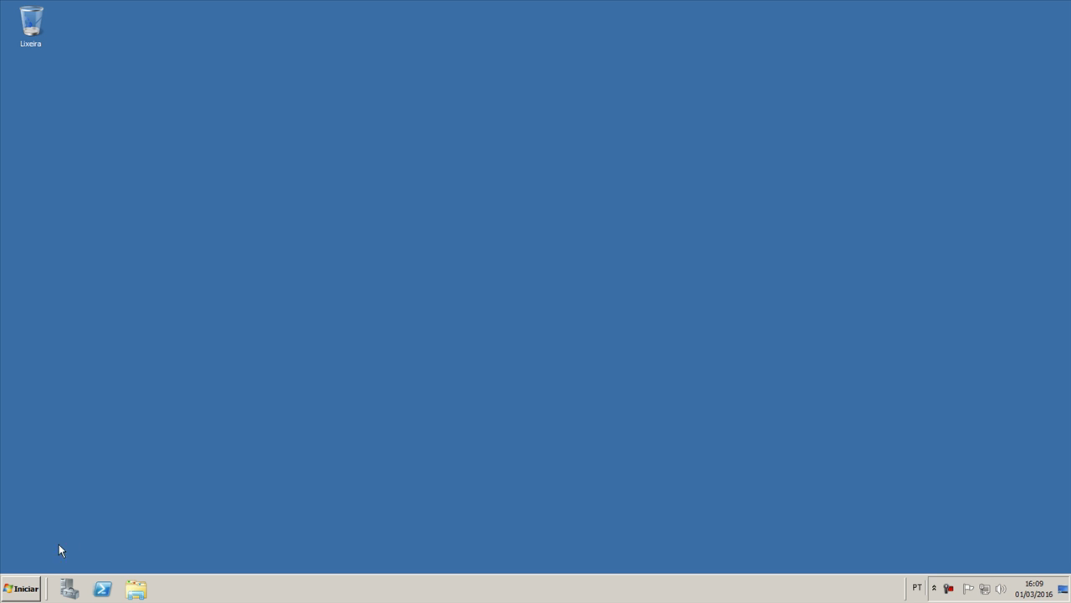
Bring up the Windows Start menu
left_click(13, 585)
Launch Google Chrome and load the copied Halifax RWTH-Aachen mirror address with Colar e ir
left_click(87, 540)
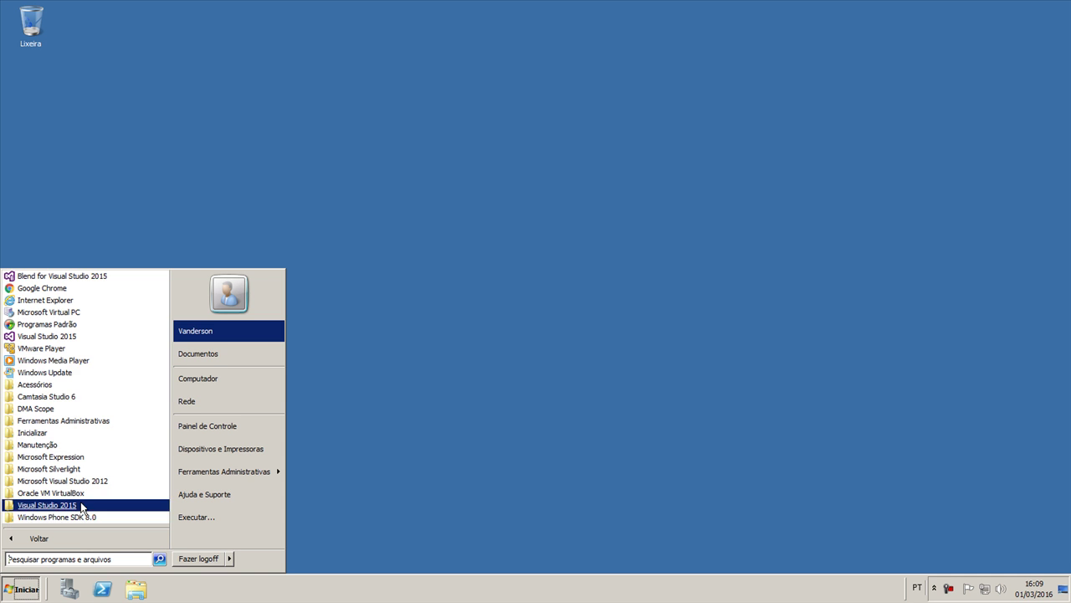
left_click(52, 289)
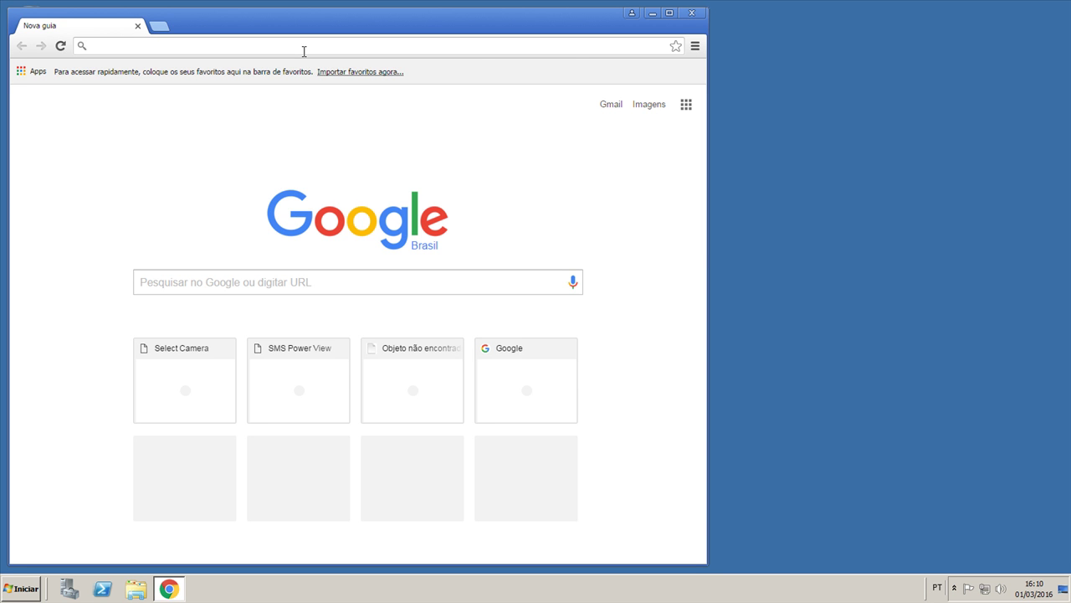
right_click(304, 51)
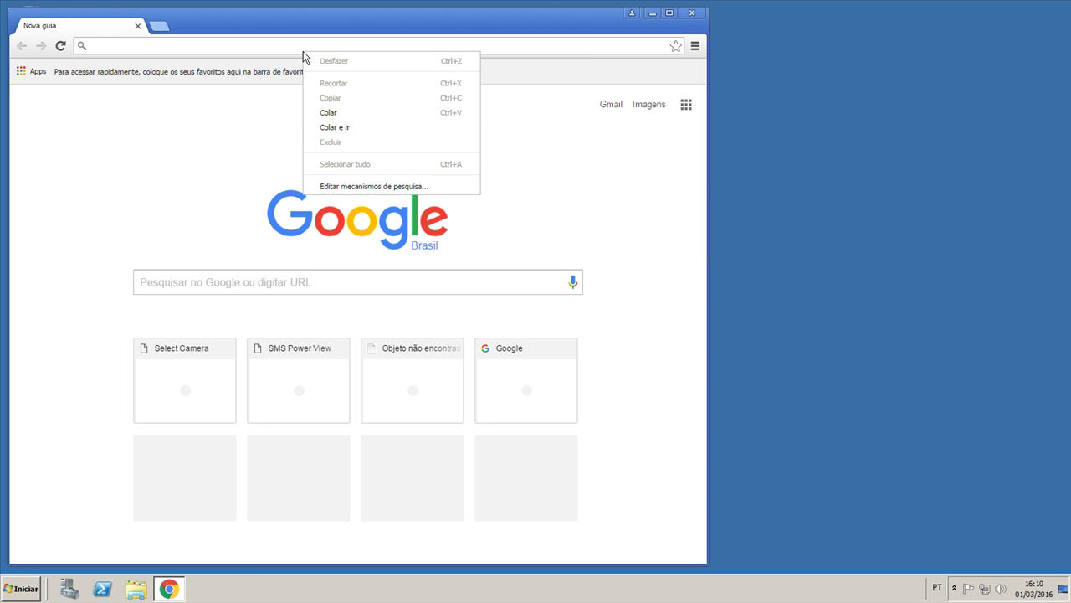
left_click(327, 127)
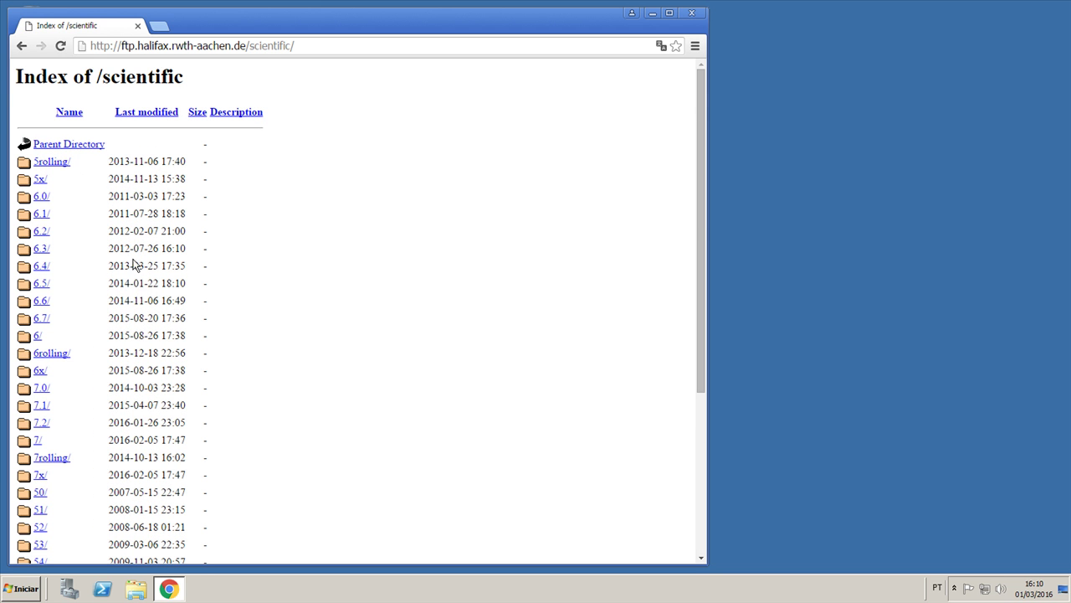
Browse into the mirror's 7.2/x86_64/iso directory listing
scroll(142, 263, "down", 3)
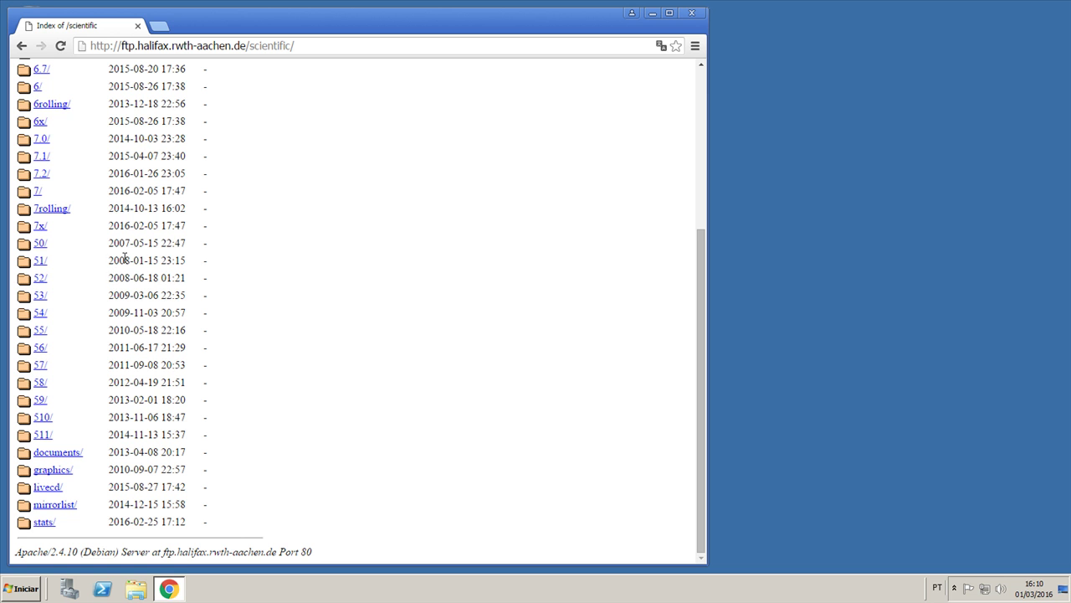
left_click(42, 175)
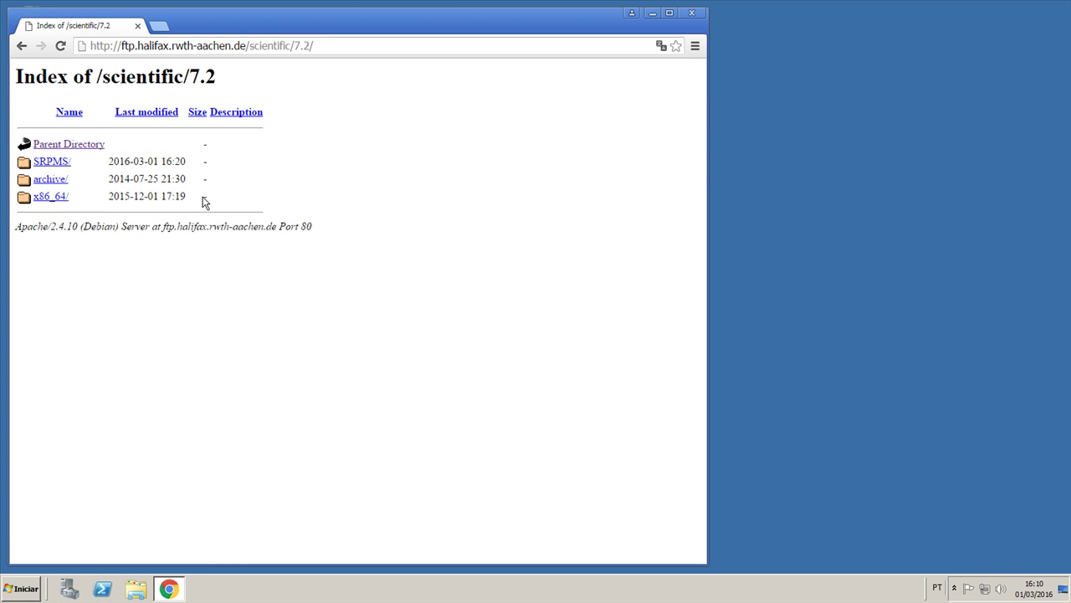
left_click(57, 203)
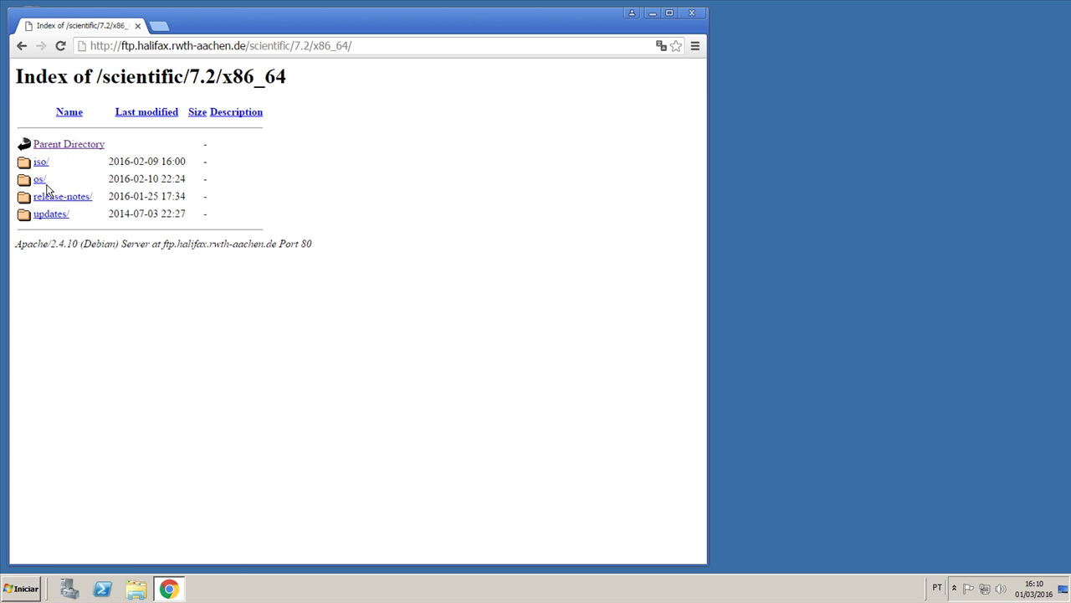
left_click(40, 164)
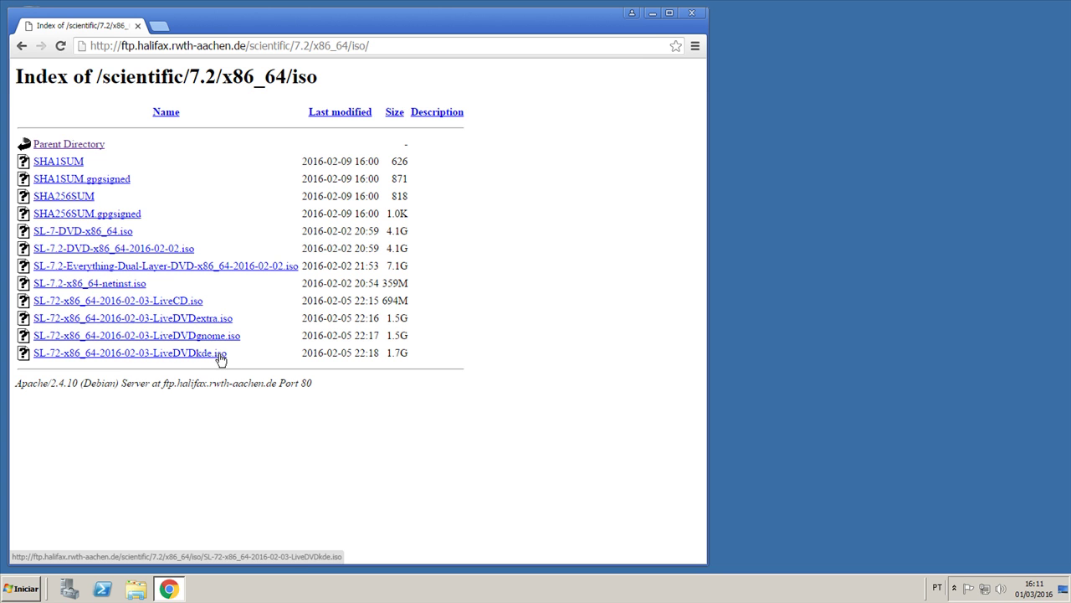
Start downloading SL-7-DVD-x86_64.iso and clear older entries from the downloads page
left_click(104, 239)
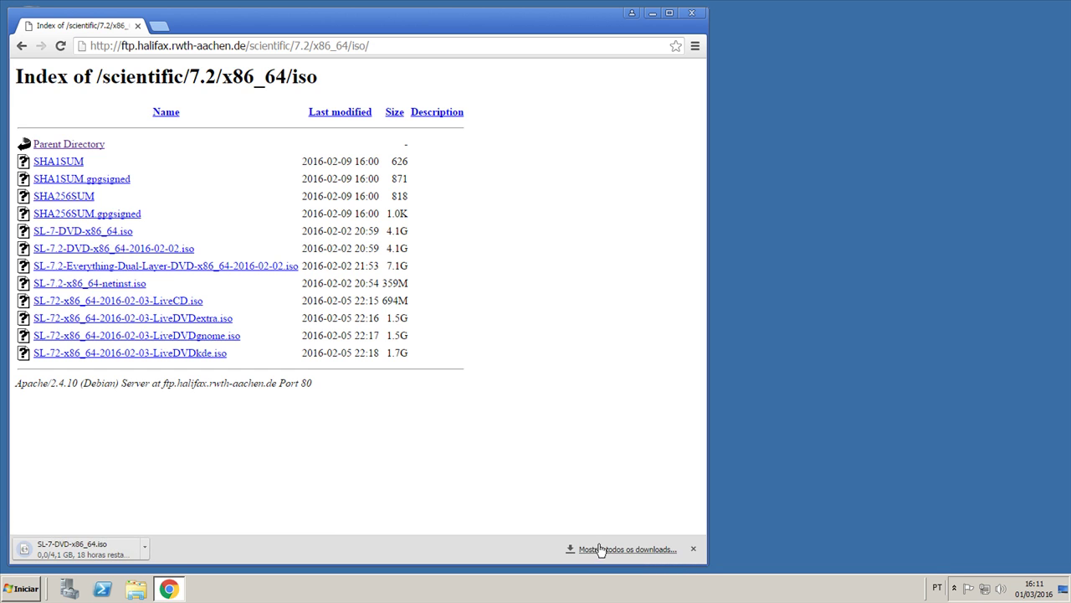
left_click(600, 549)
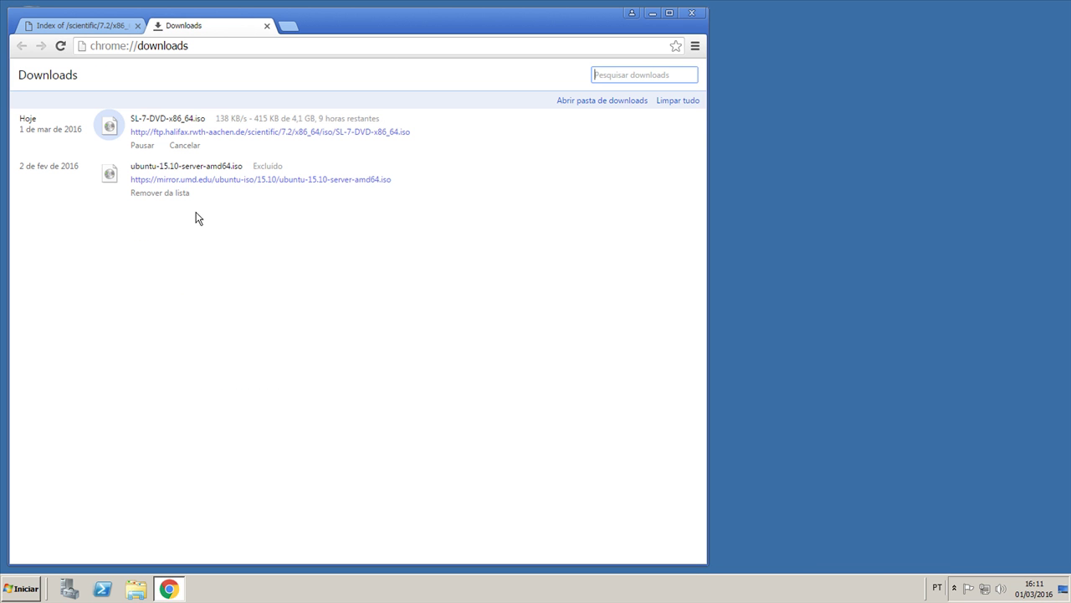
left_click(664, 101)
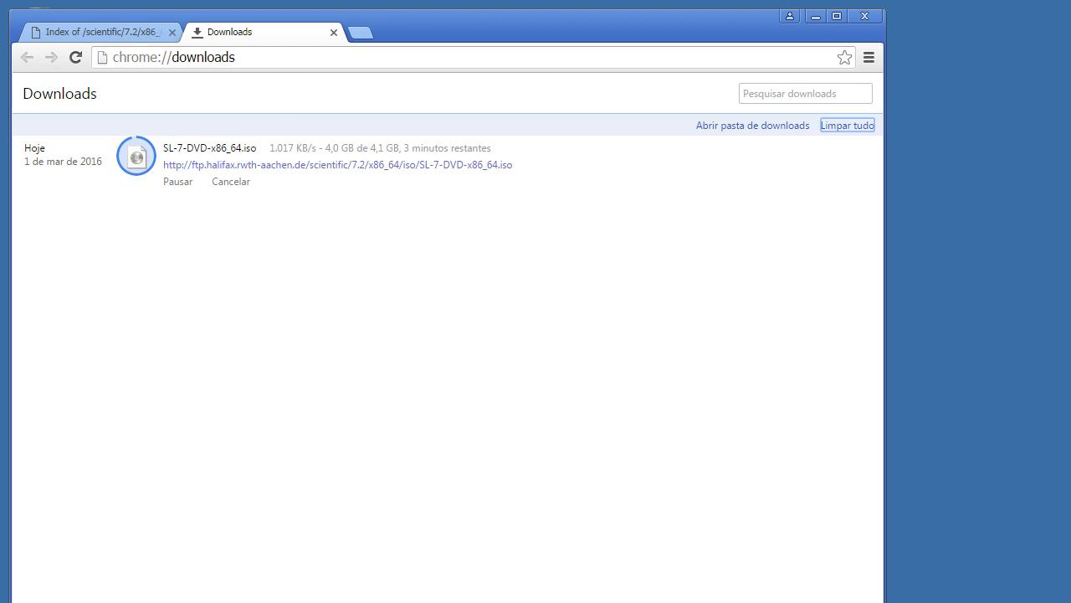
Bring up the Start menu's All Programs list
key("super")
left_click(67, 600)
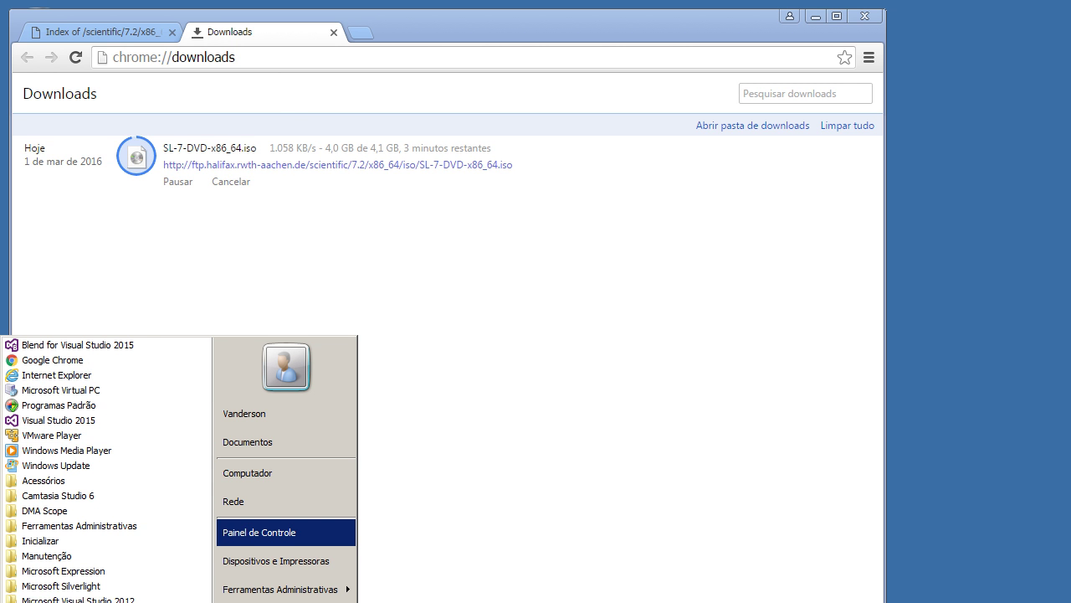
scroll(92, 594, "down", 1)
Launch VirtualBox and start a new virtual machine named 'Scientific Linux'
left_click(315, 505)
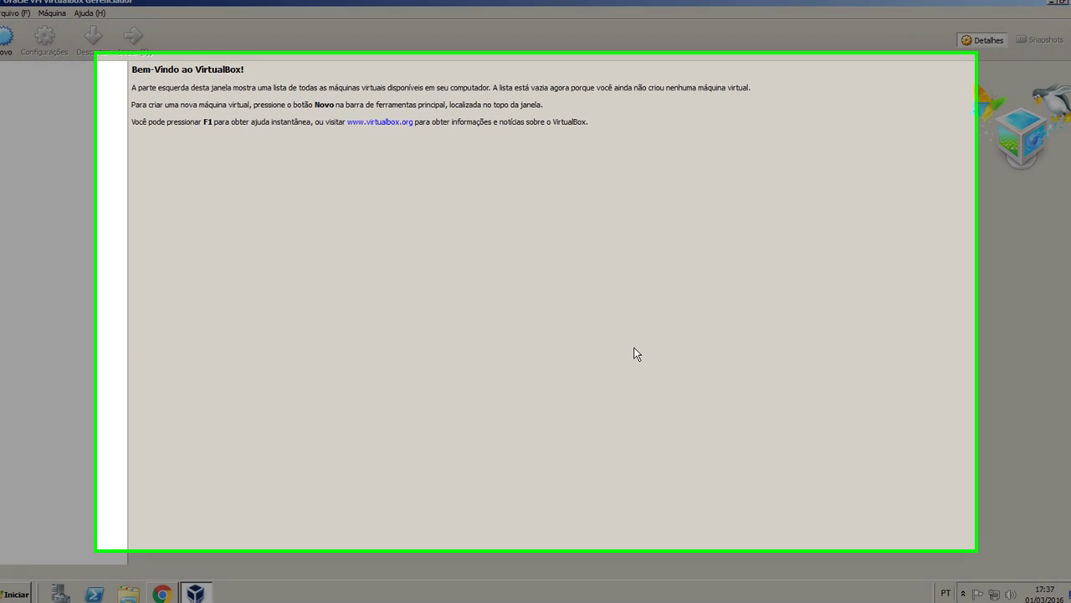
left_click(7, 38)
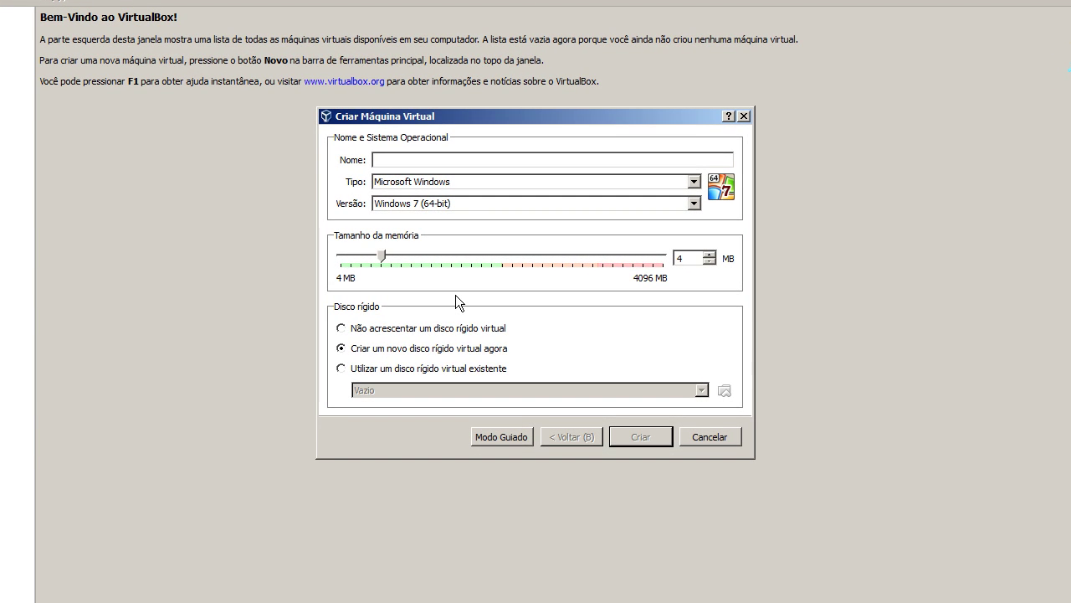
type("Scientific Linux")
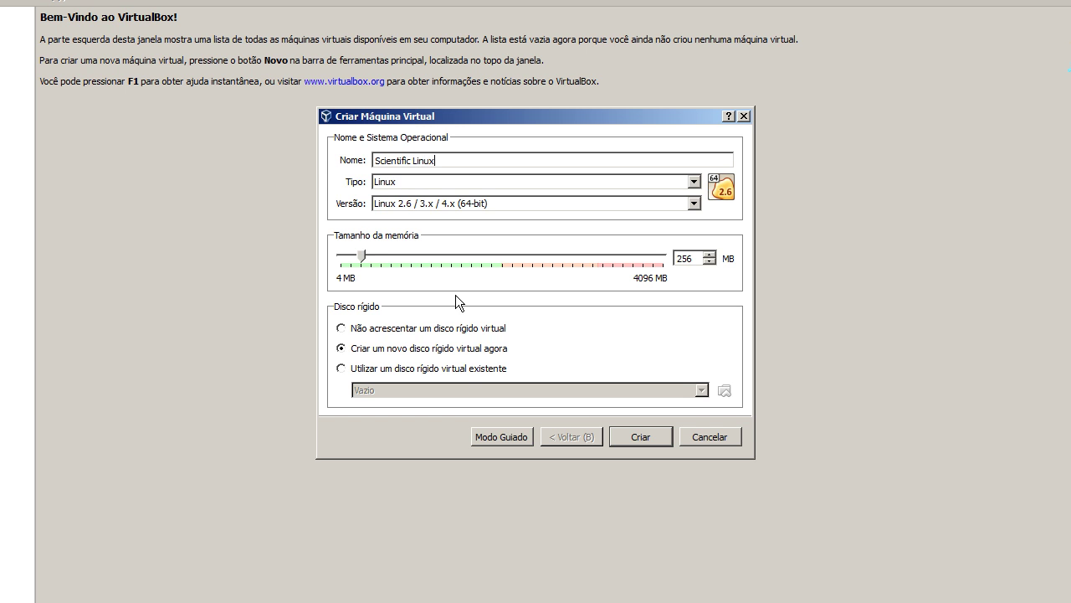
Set the machine to Linux, Red Hat (64-bit), 1024 MB memory, with no virtual hard disk
left_click(426, 182)
left_click(425, 182)
left_click(430, 203)
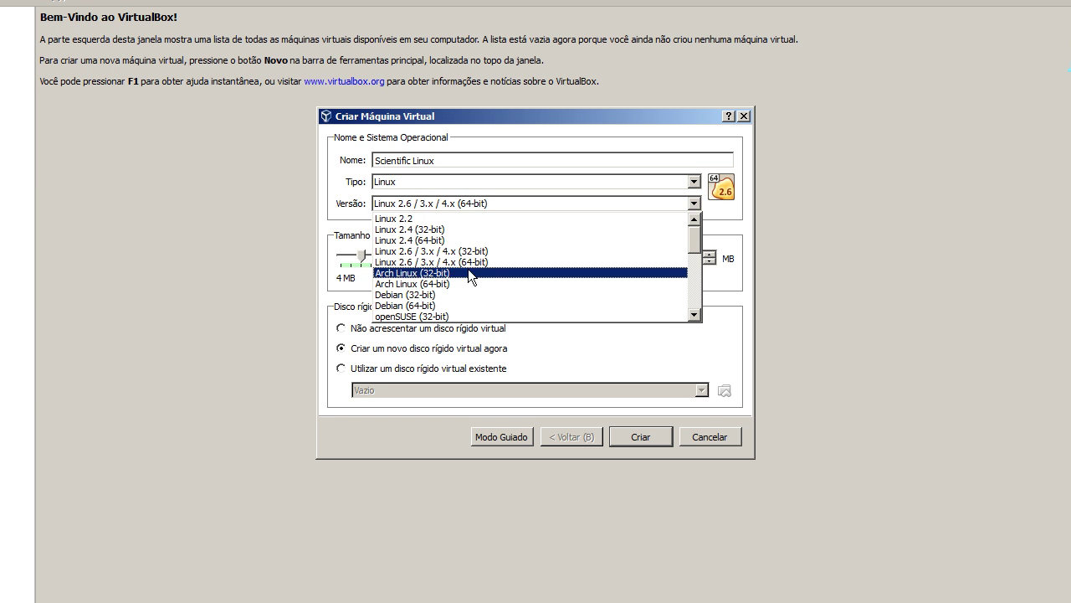
scroll(471, 296, "down", 5)
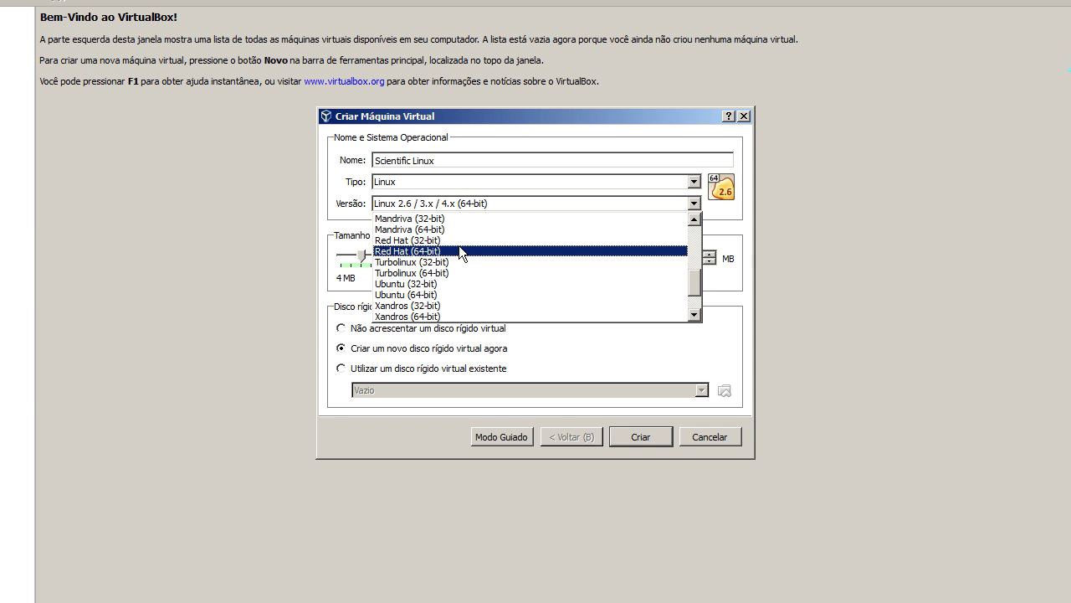
left_click(460, 250)
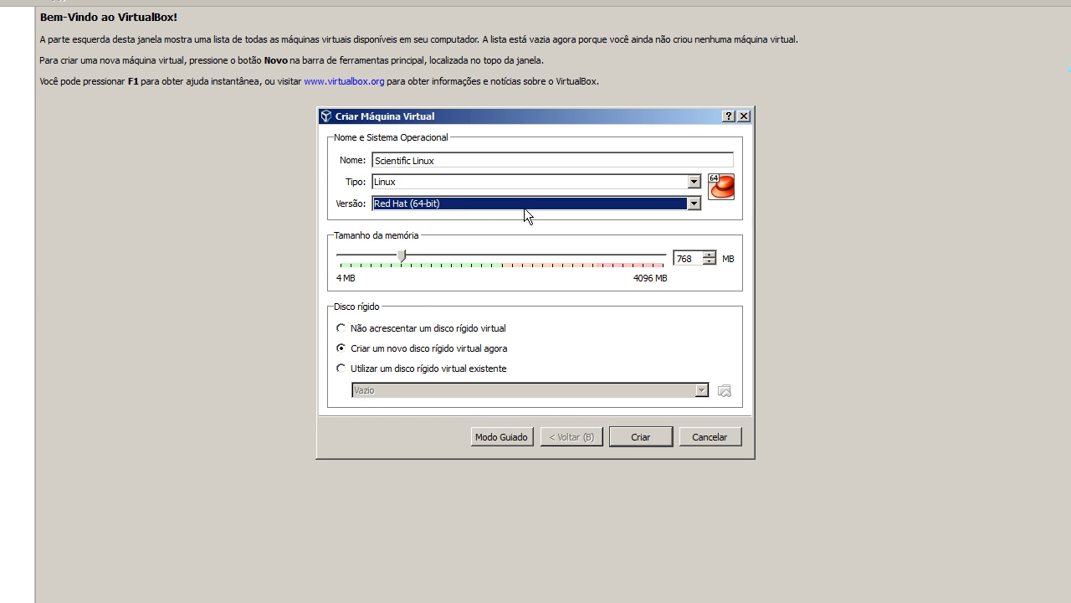
left_click(438, 202)
left_click(449, 199)
left_click_drag(402, 255, 424, 253)
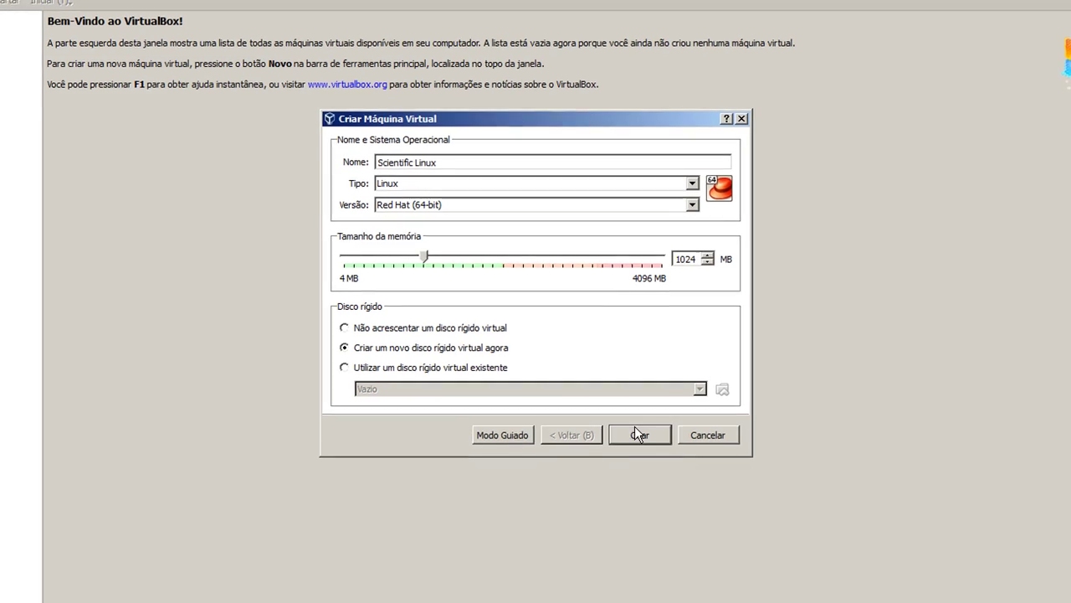
left_click(478, 329)
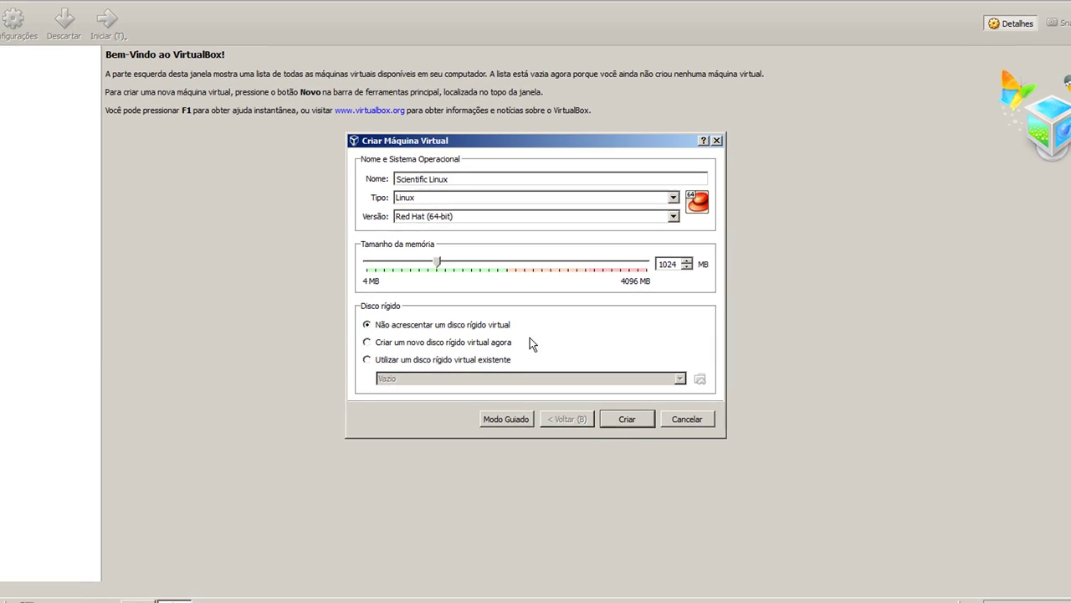
Create the Scientific Linux VM, close Chrome once the ISO download finishes, and return to VirtualBox
left_click(624, 415)
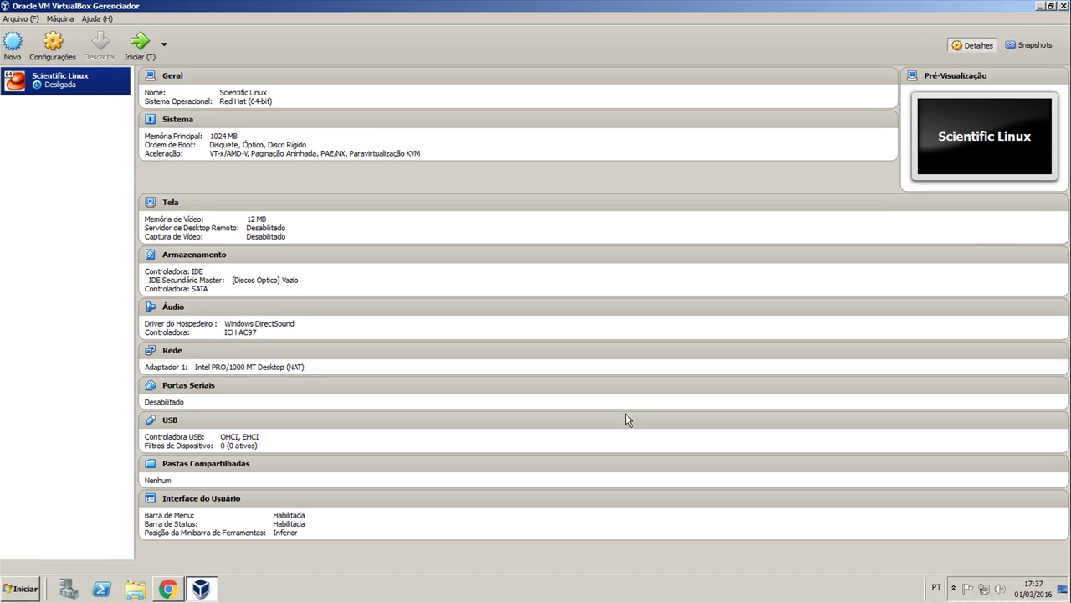
left_click(199, 590)
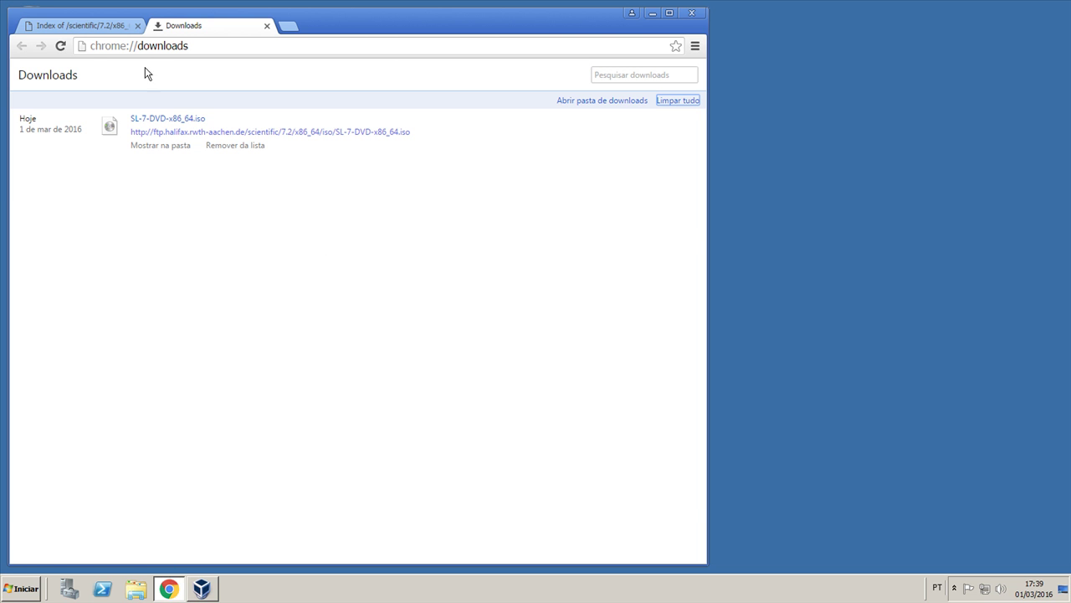
left_click(691, 12)
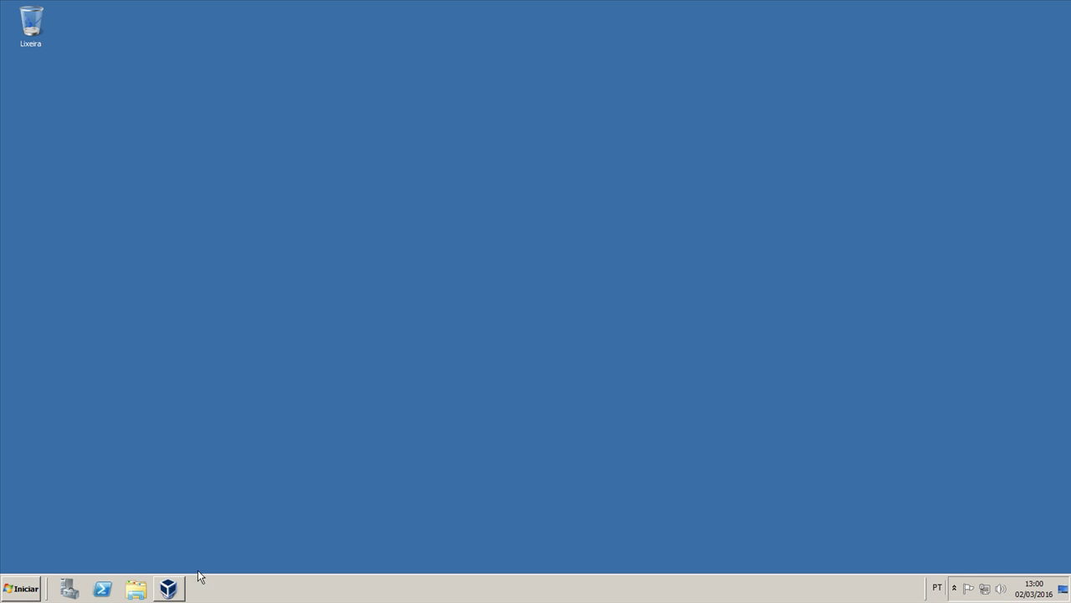
left_click(177, 591)
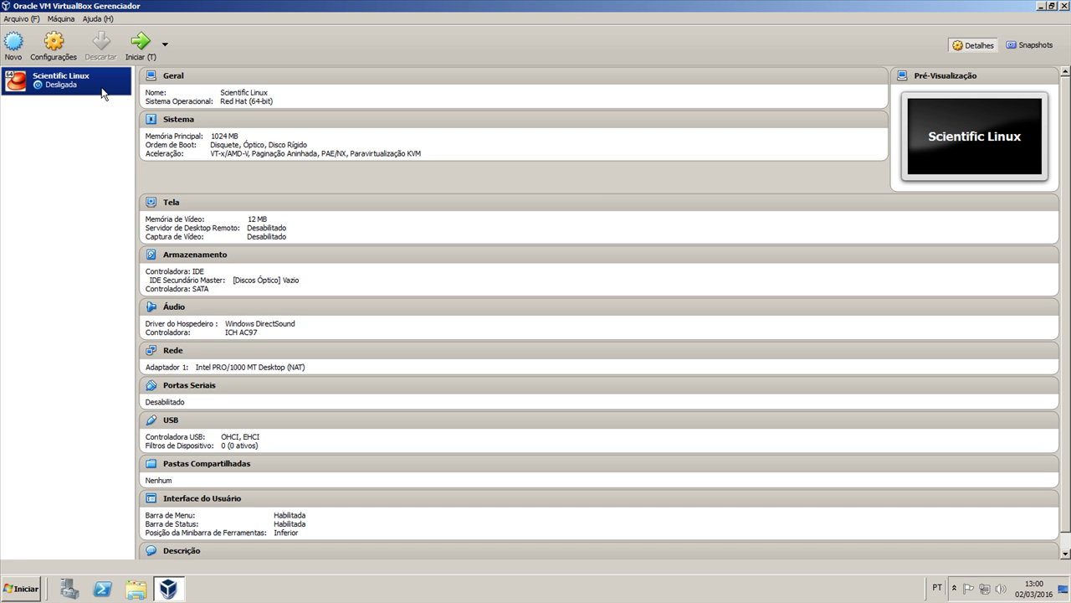
Open Configurações for the Scientific Linux VM from its context menu
right_click(71, 85)
left_click(77, 94)
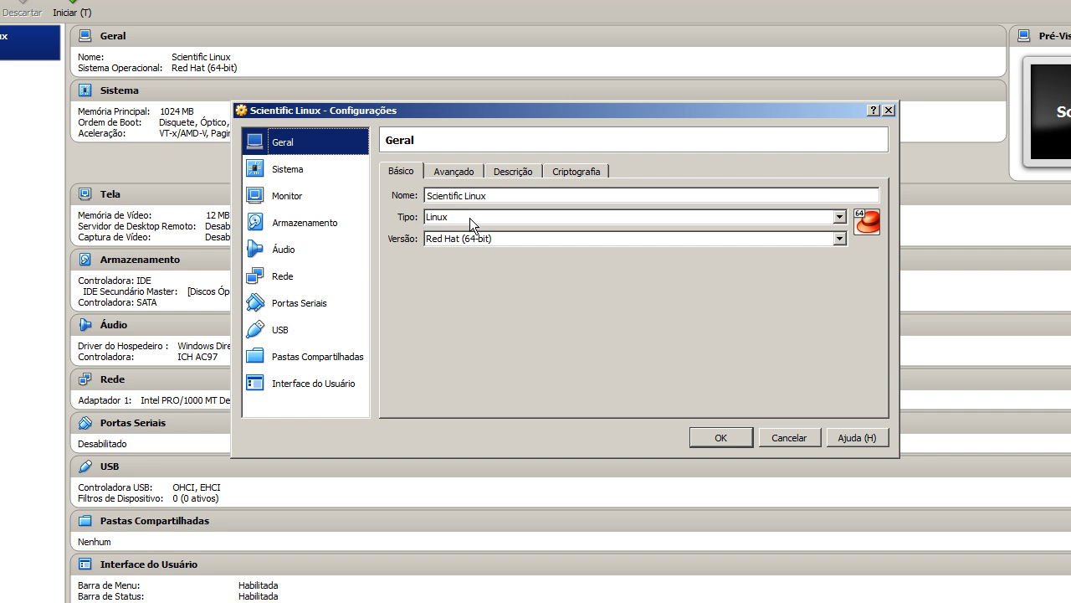
Keep Linux / Red Hat (64-bit) and make shared clipboard and drag-and-drop Bi-direcional
left_click(490, 217)
left_click(495, 218)
left_click(461, 240)
left_click(463, 242)
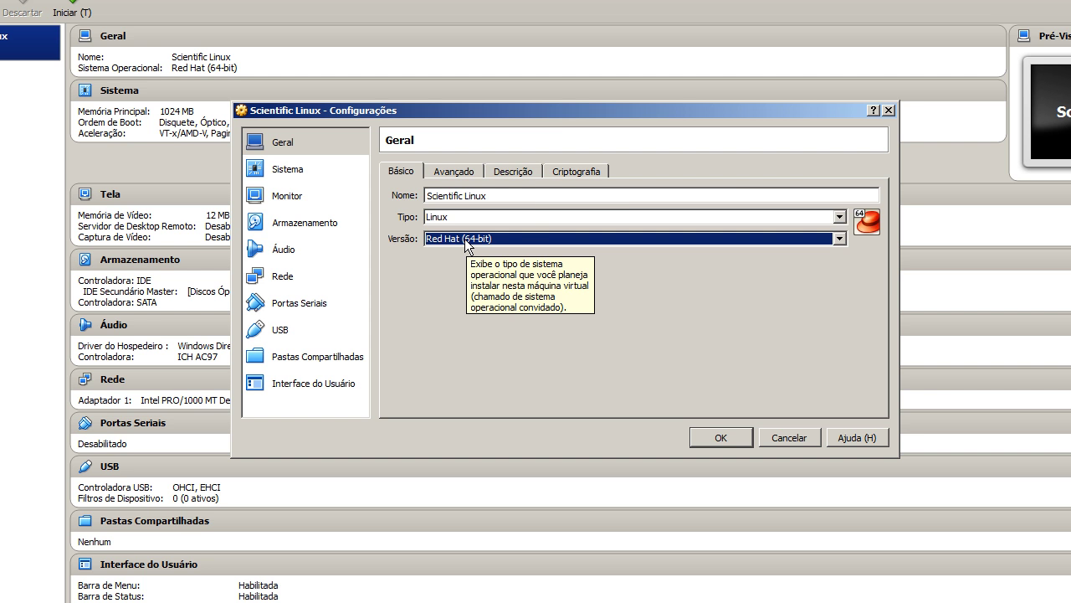
left_click(454, 171)
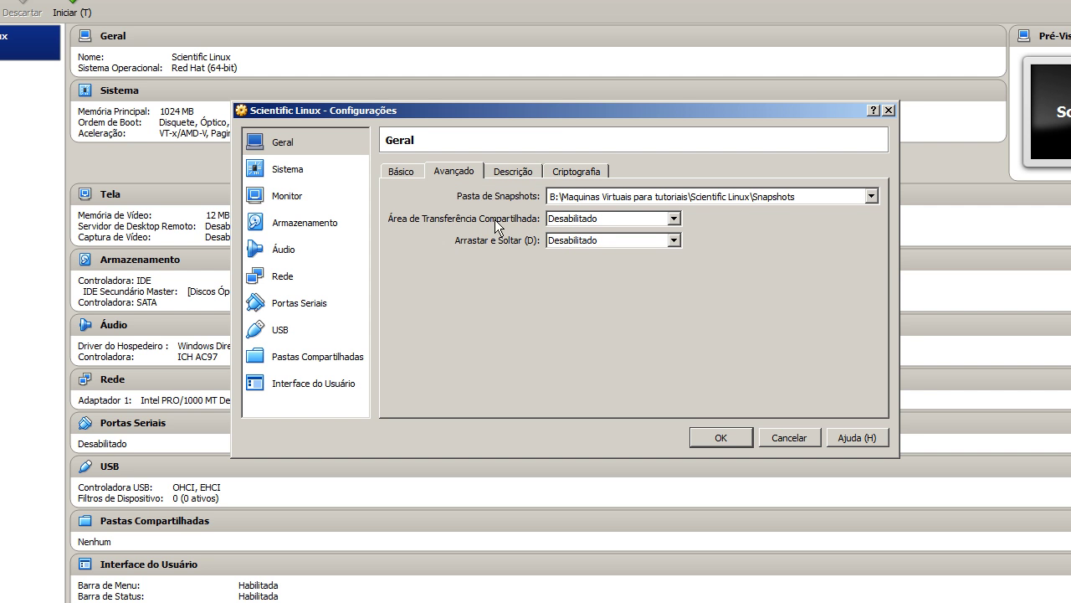
left_click(595, 220)
left_click(594, 265)
left_click(573, 242)
left_click(574, 287)
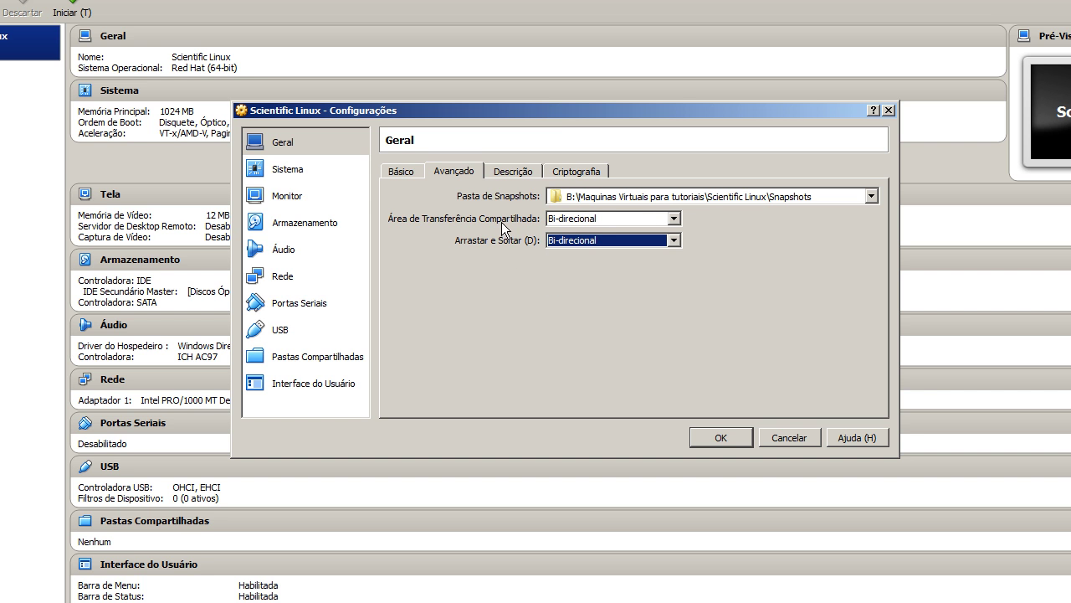
Review the Descrição and Criptografia tabs, then go to the Sistema page
left_click(520, 174)
left_click(575, 174)
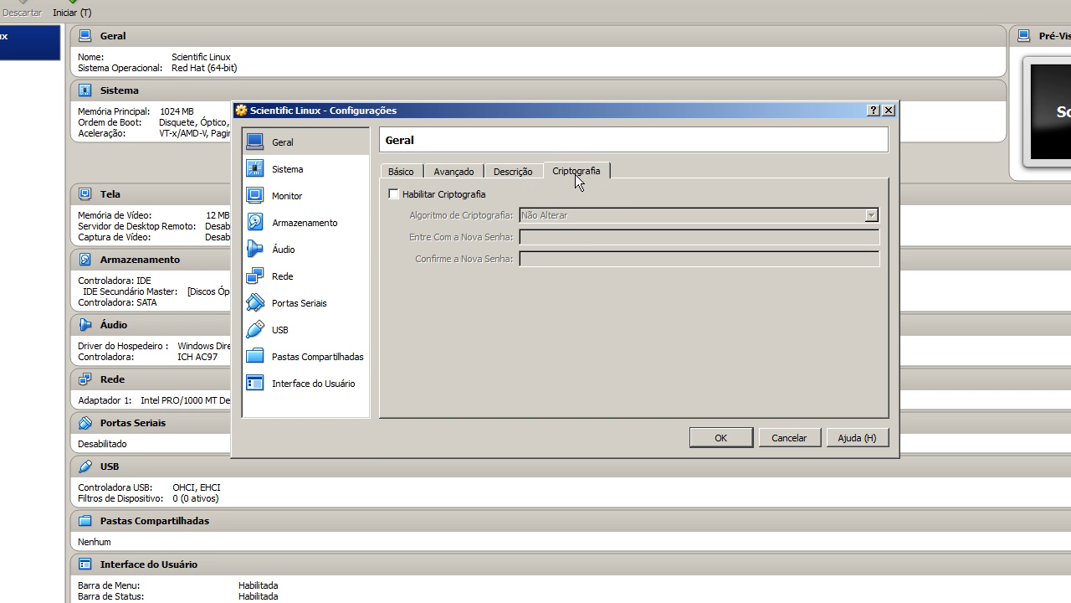
left_click(314, 178)
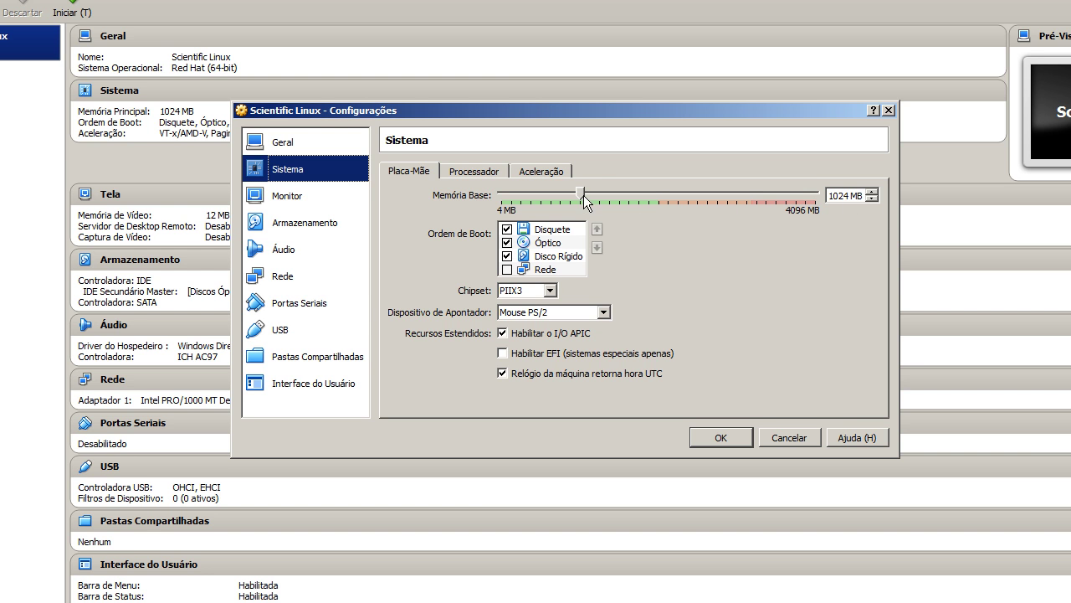
Set the base memory to 1512 MB
left_click_drag(581, 193, 617, 197)
left_click(872, 201)
left_click(872, 201)
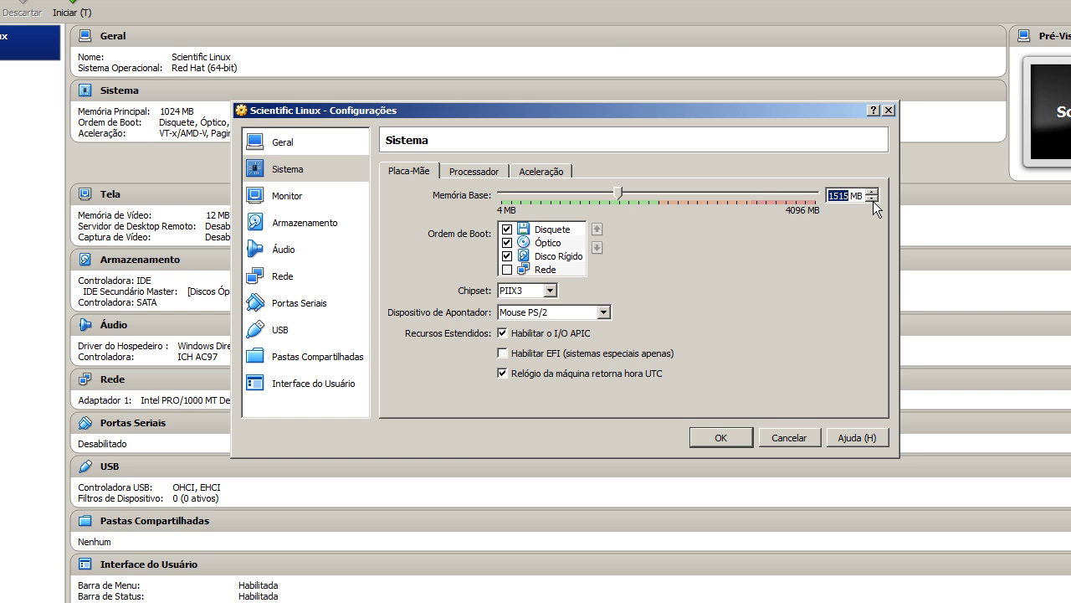
Make the boot order Óptico then Disco Rígido, with floppy and network disabled
left_click(506, 229)
left_click(506, 242)
left_click(507, 255)
left_click(555, 257)
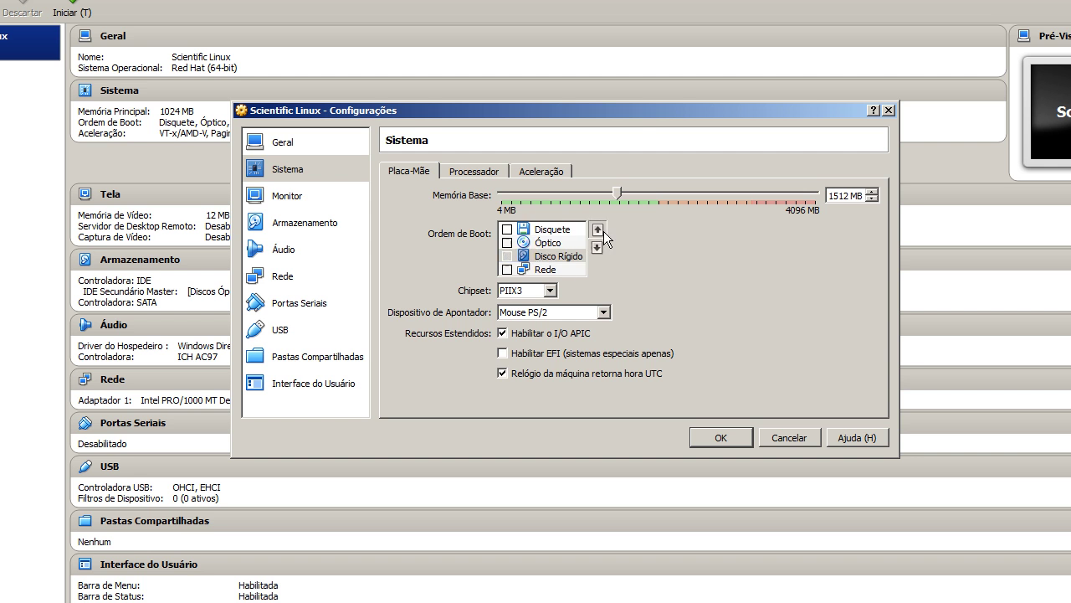
left_click(597, 228)
left_click(596, 228)
left_click(507, 230)
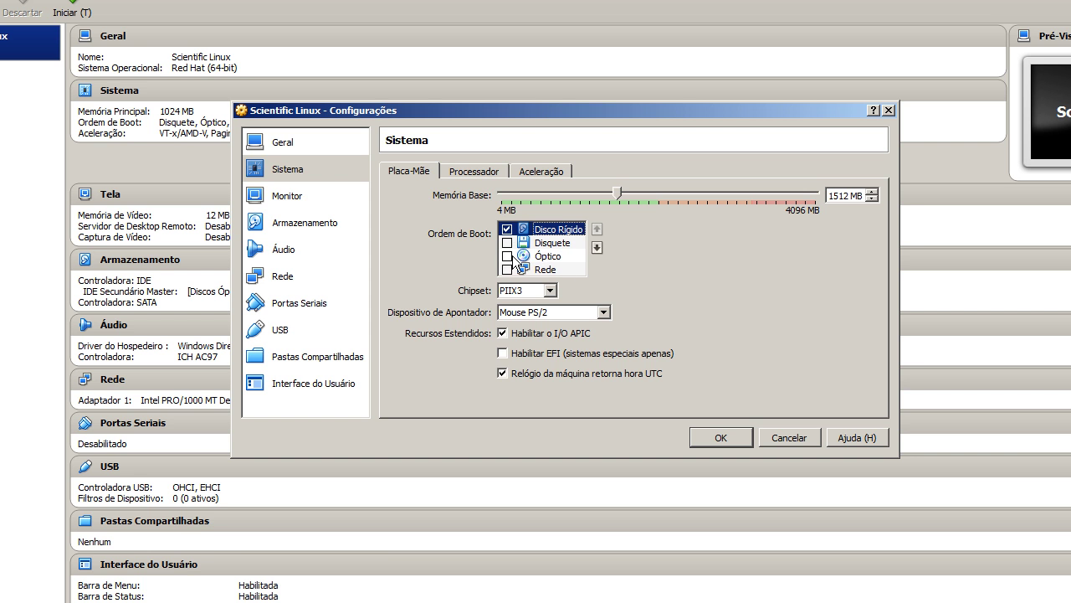
left_click(523, 256)
left_click(597, 229)
left_click(597, 229)
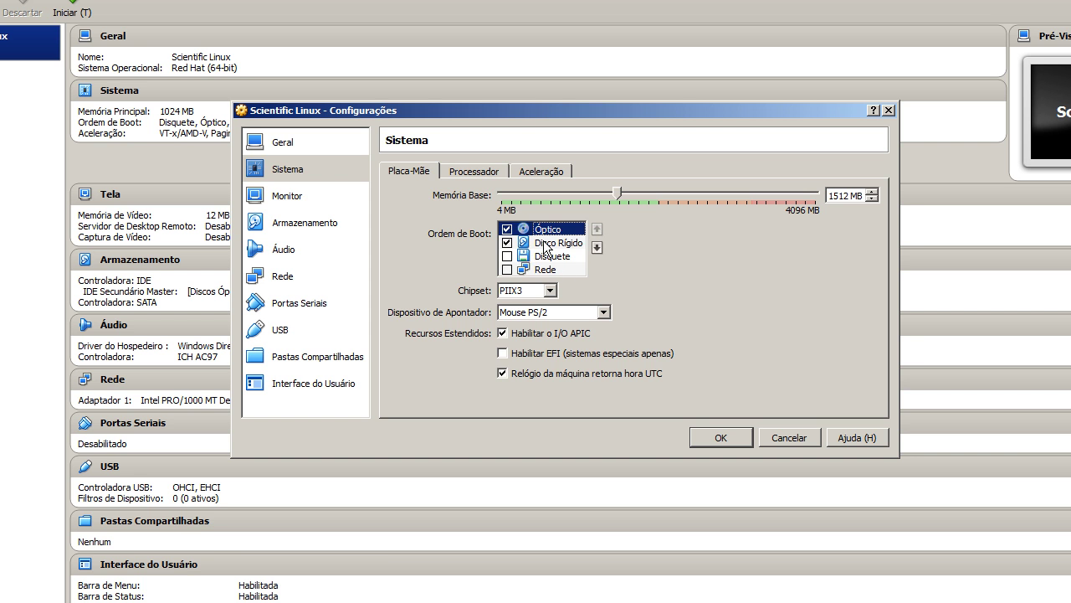
Keep Mouse PS/2 as the pointing device
left_click(536, 315)
left_click(535, 316)
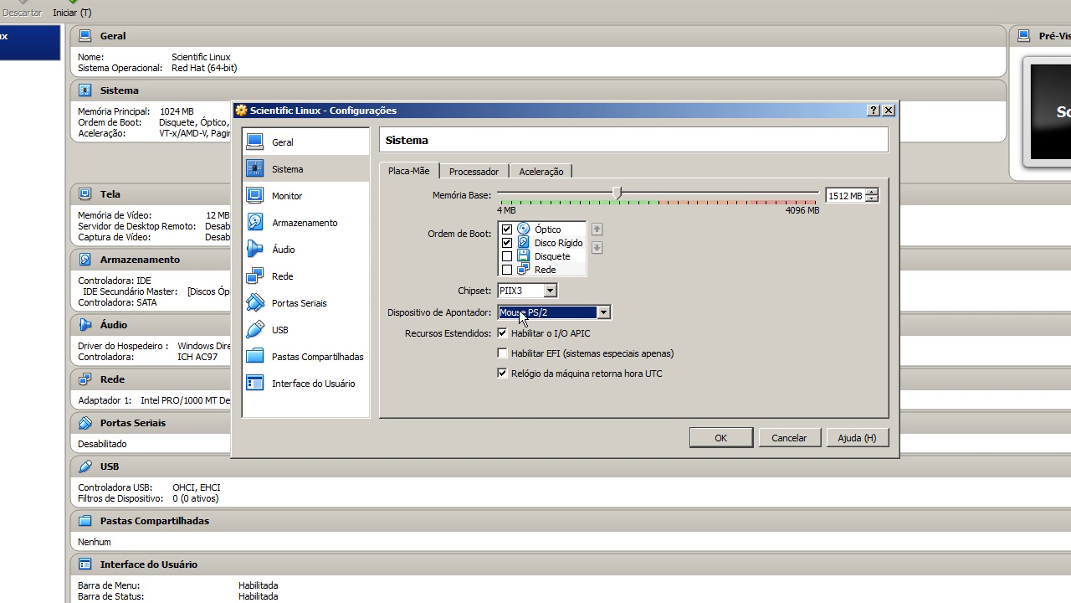
mouse_move(552, 378)
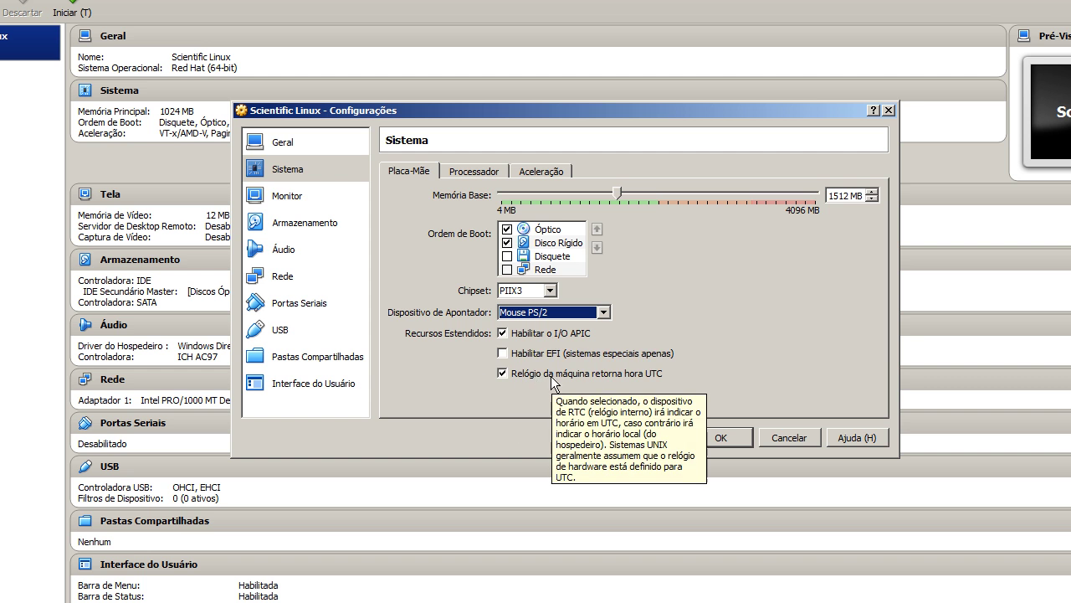
left_click(470, 173)
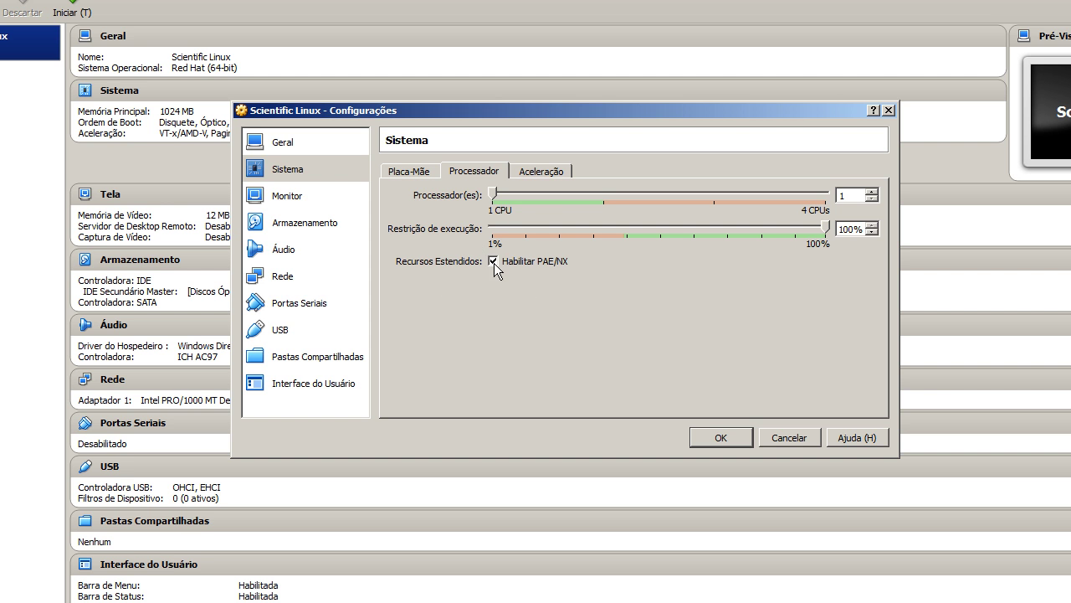
Review acceleration settings: paravirtualization Padrão, VT-x/AMD-V and nested paging enabled
mouse_move(493, 262)
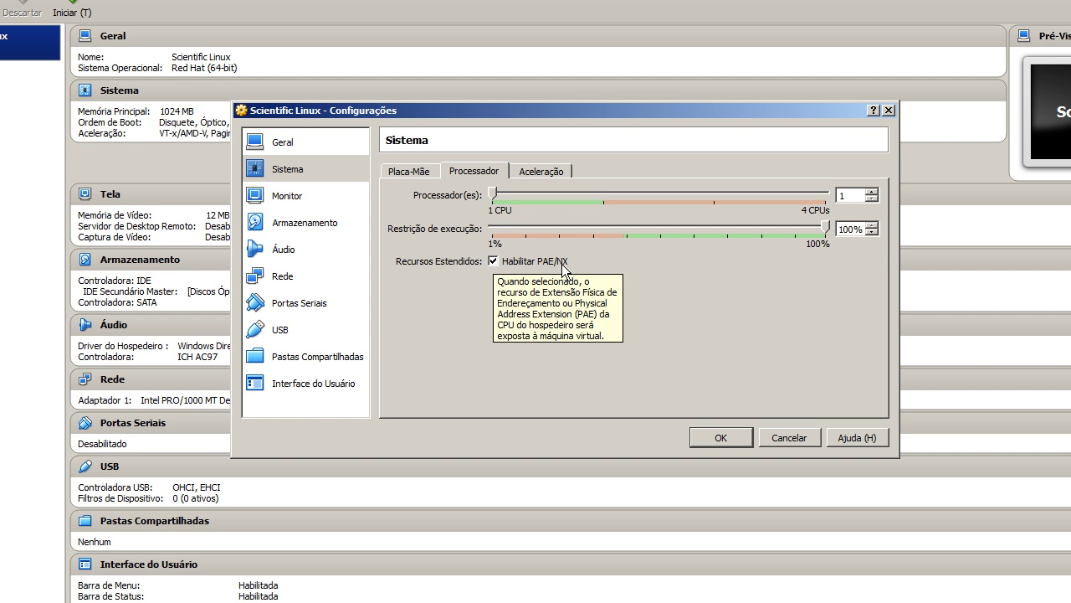
left_click(541, 171)
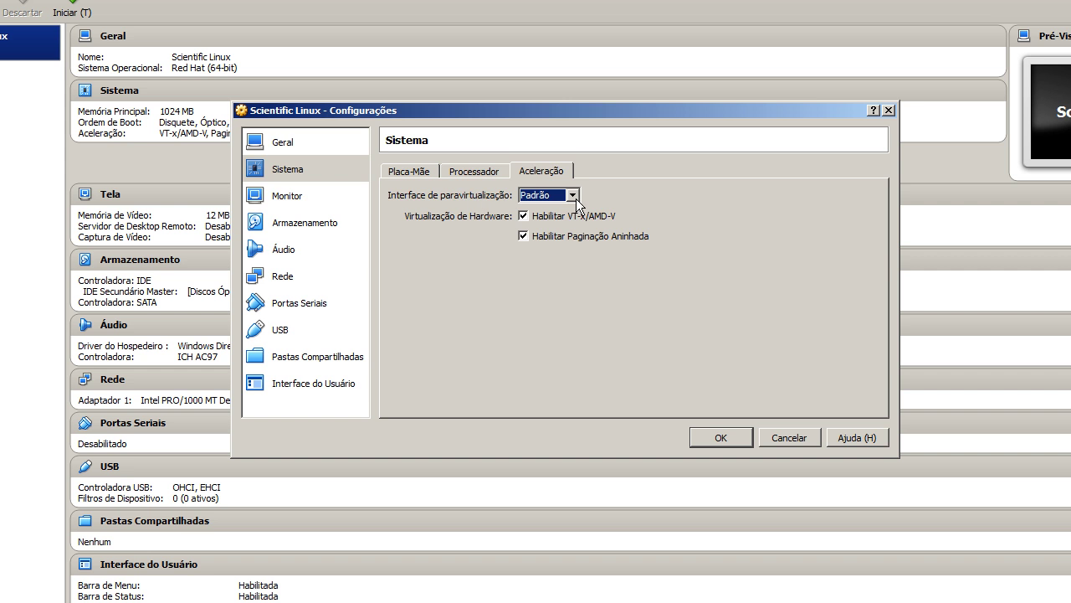
Lower the video memory to 10 MB and look over the Tela Remota and Captura de Vídeo tabs
left_click(340, 199)
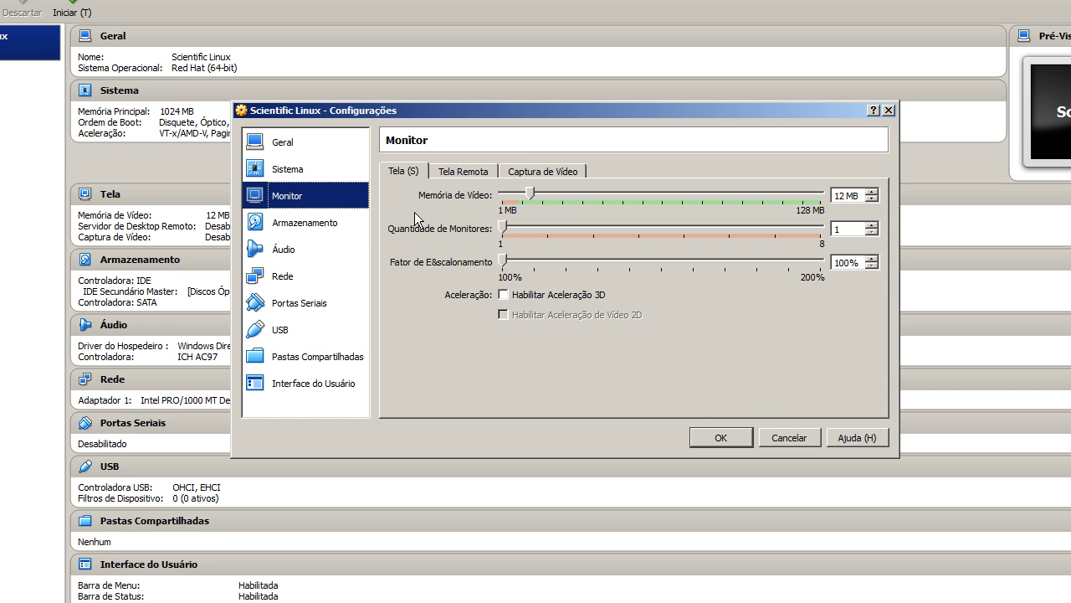
left_click_drag(532, 195, 529, 194)
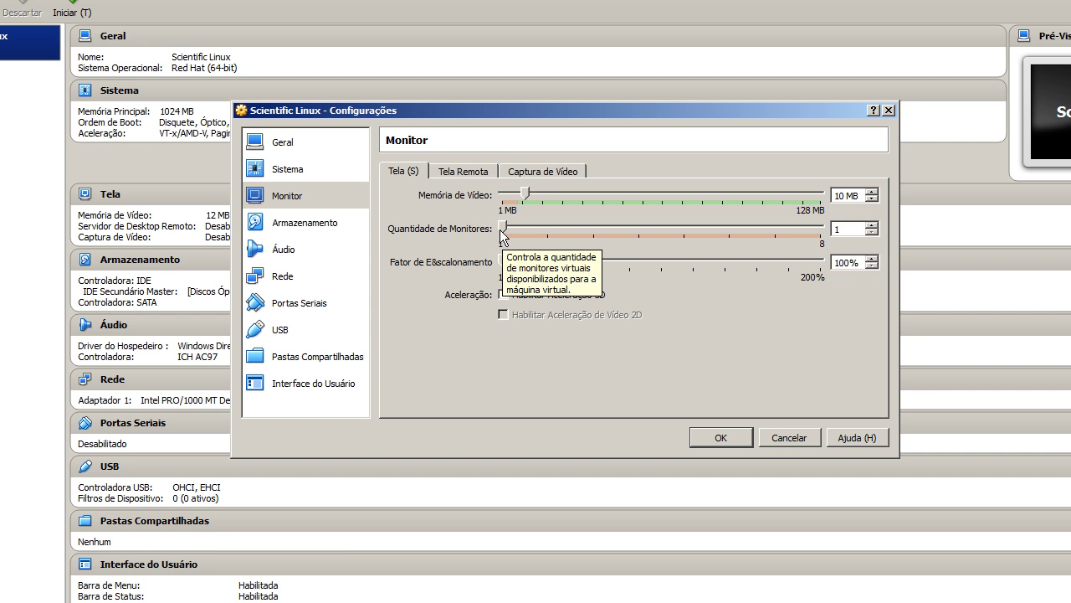
left_click(473, 170)
left_click(526, 172)
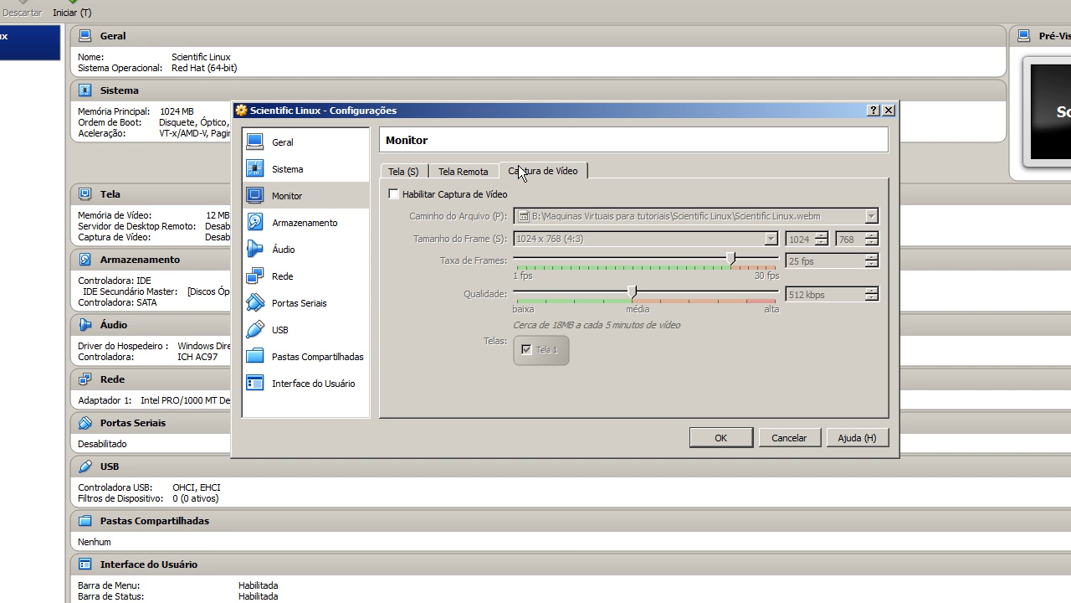
In Storage settings, remove the SATA and IDE controllers and add a new IDE controller
left_click(333, 223)
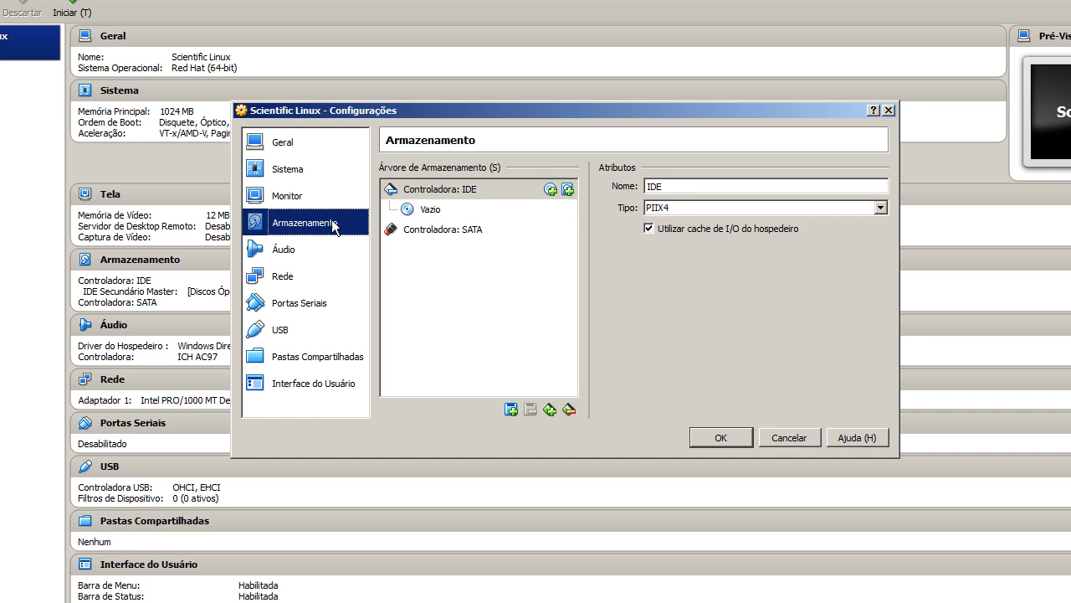
left_click(469, 234)
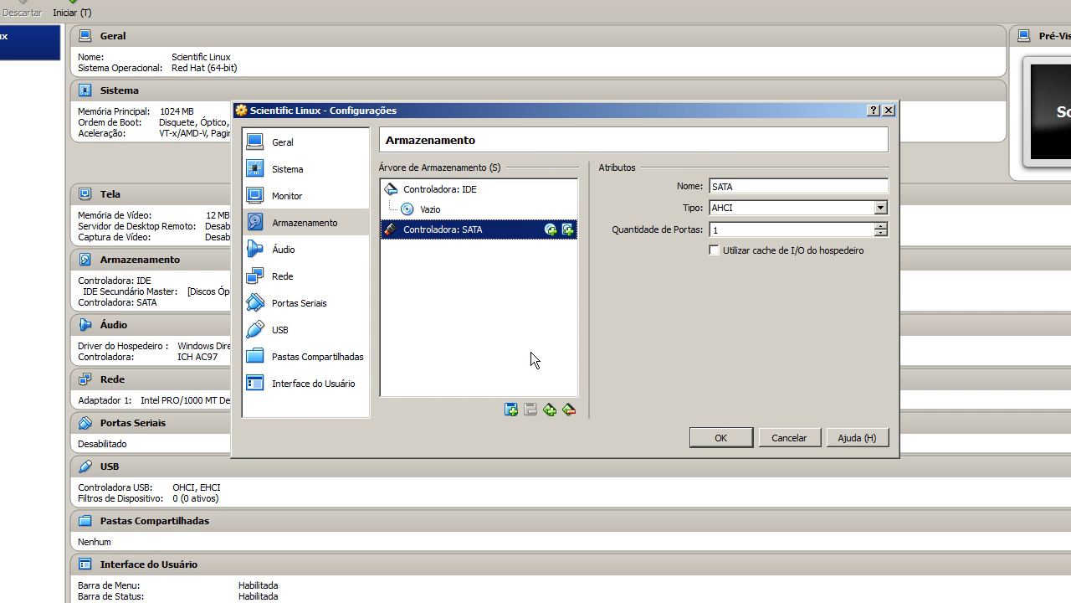
left_click(568, 409)
left_click(568, 409)
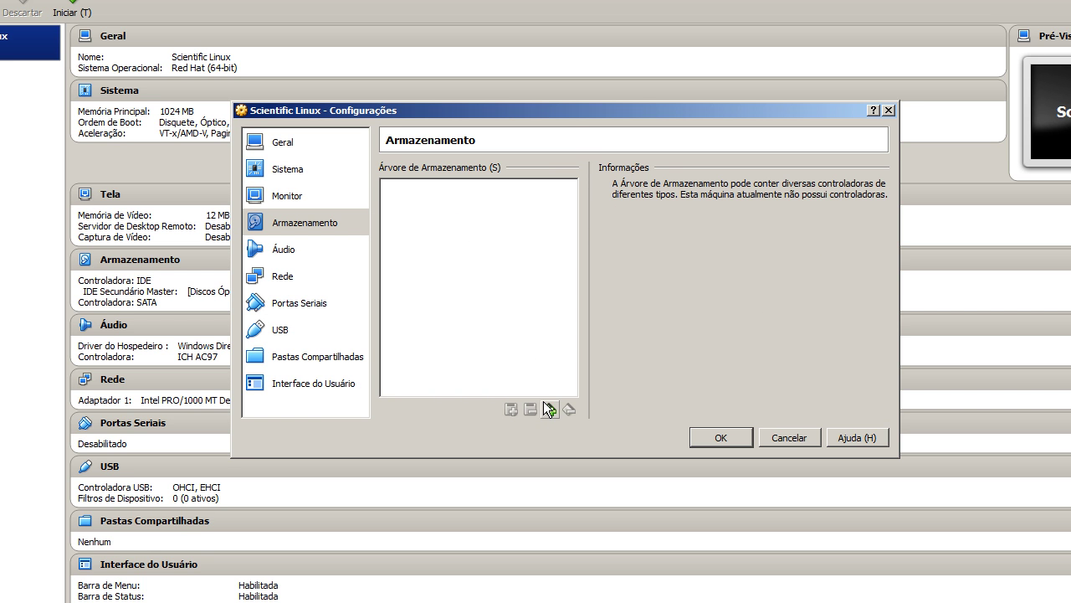
left_click(548, 408)
left_click(565, 421)
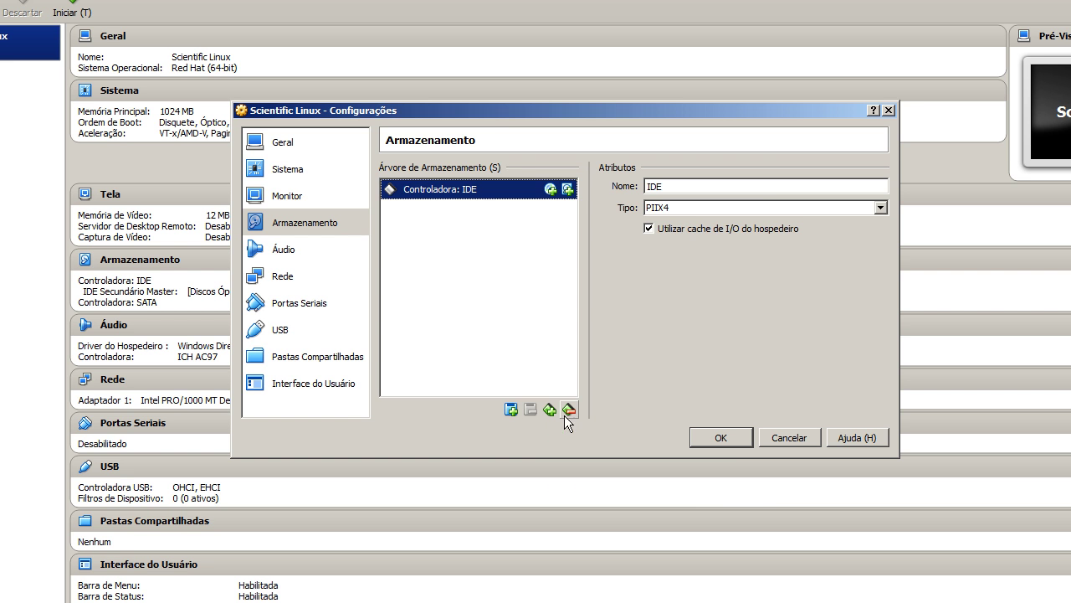
Create and attach a new 100 GB VDI hard disk named 'Scientific Linux' on the IDE controller
left_click(567, 189)
left_click(520, 309)
left_click_drag(731, 216, 591, 213)
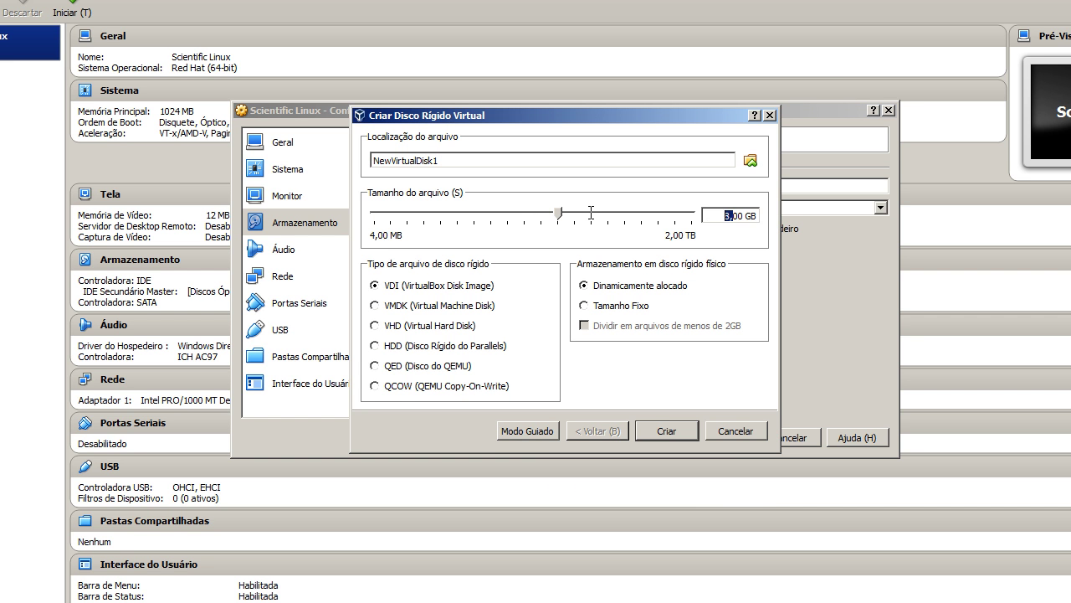
type("1")
double_click(525, 160)
type("Scient")
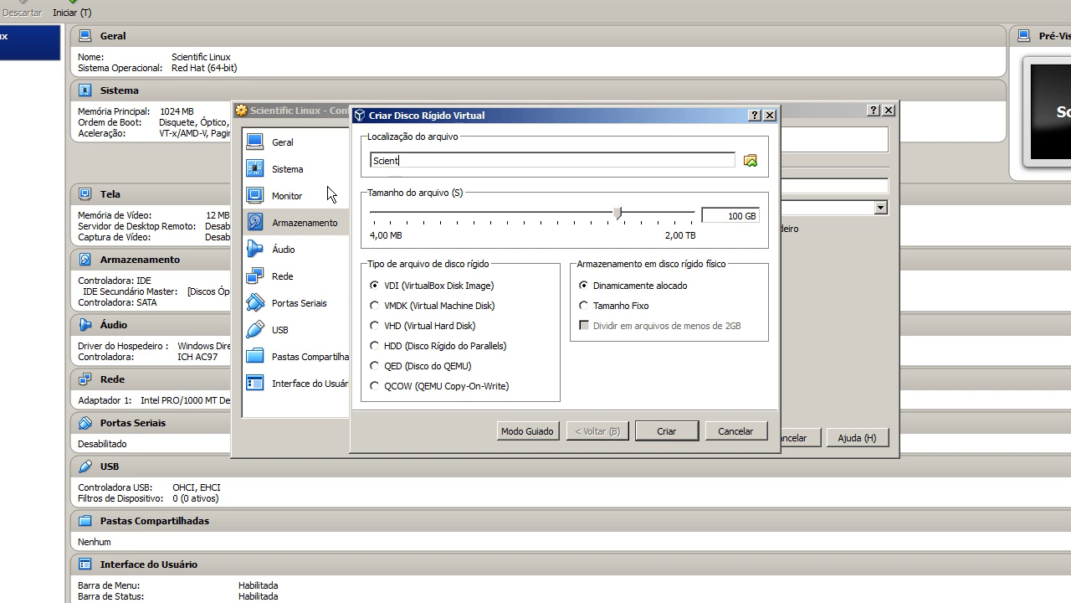
type("ific Linux")
left_click(650, 429)
Add an empty optical drive to the IDE controller
left_click(551, 191)
left_click(519, 318)
left_click(461, 231)
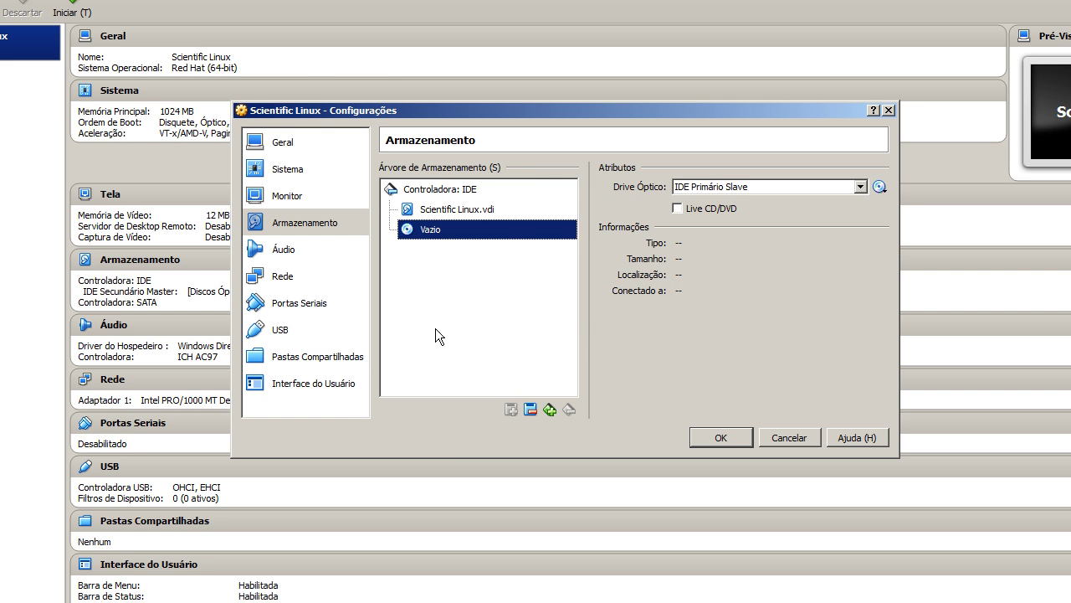
left_click(327, 243)
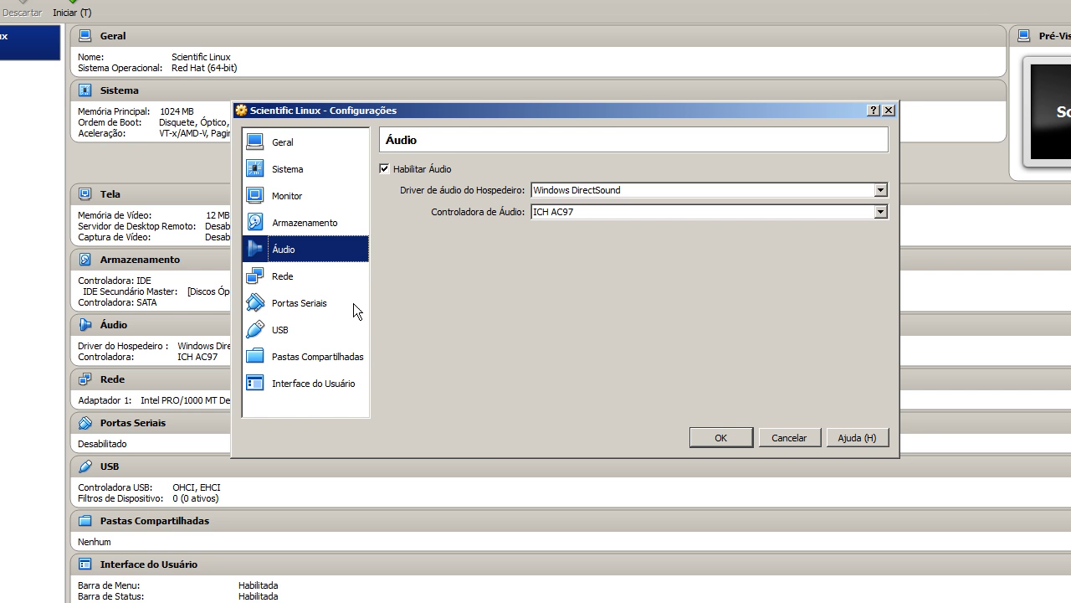
Set adapter 1 to bridged on Atheros, Intel PRO/1000 T Server, promiscuous mode Permitir Tudo
left_click(318, 276)
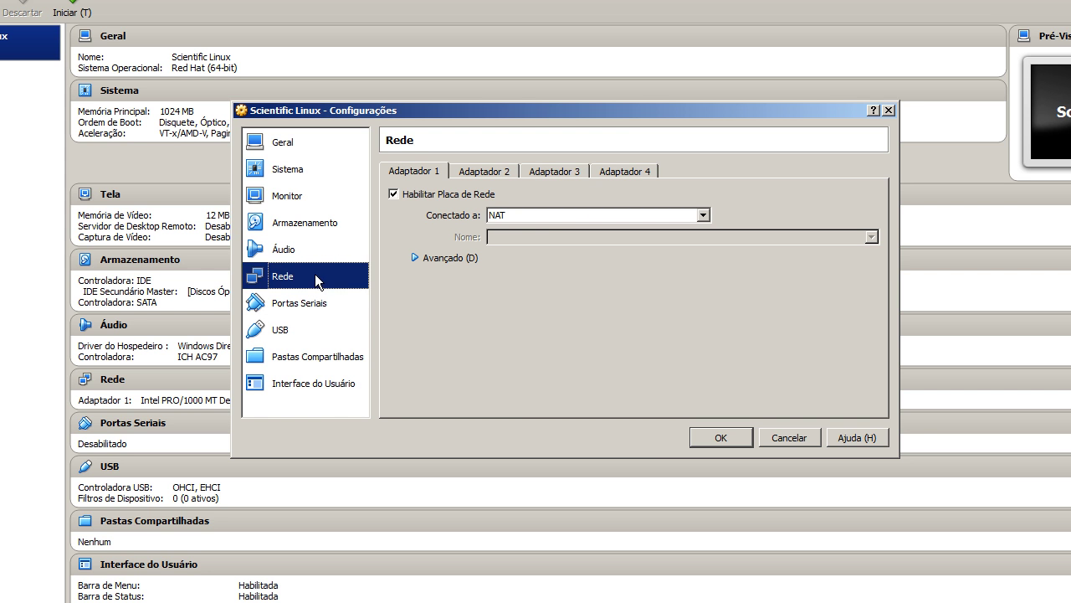
left_click(447, 257)
left_click(540, 216)
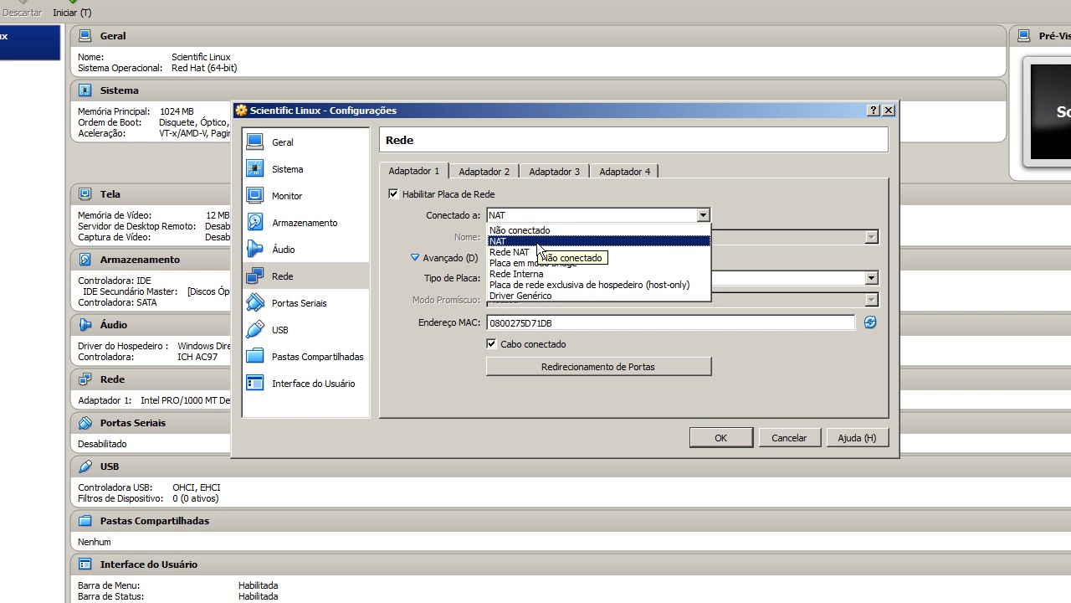
left_click(548, 262)
left_click(616, 238)
left_click(616, 244)
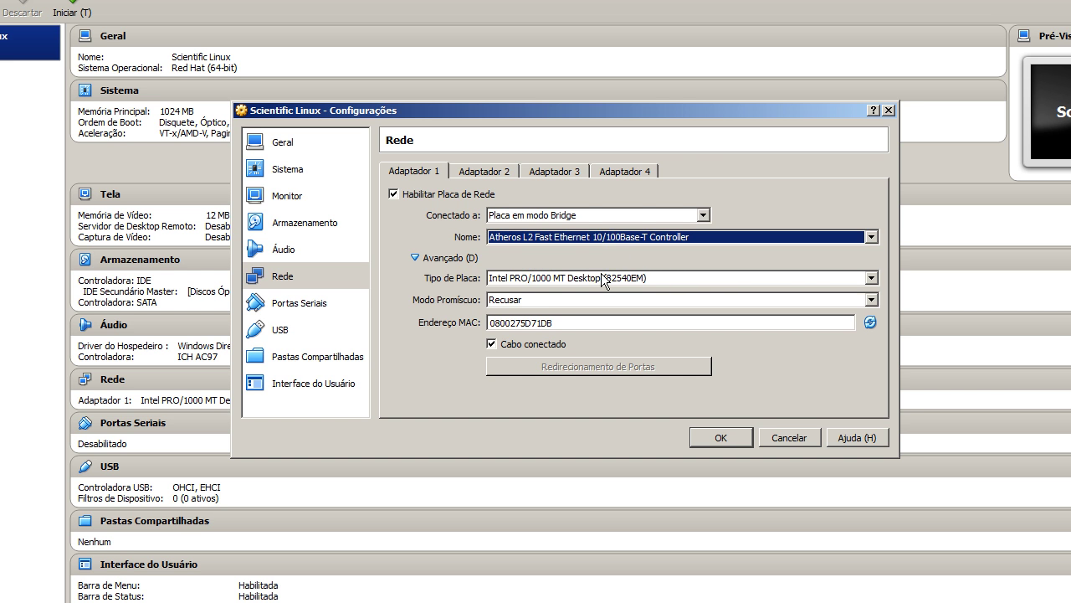
left_click(602, 280)
left_click(601, 336)
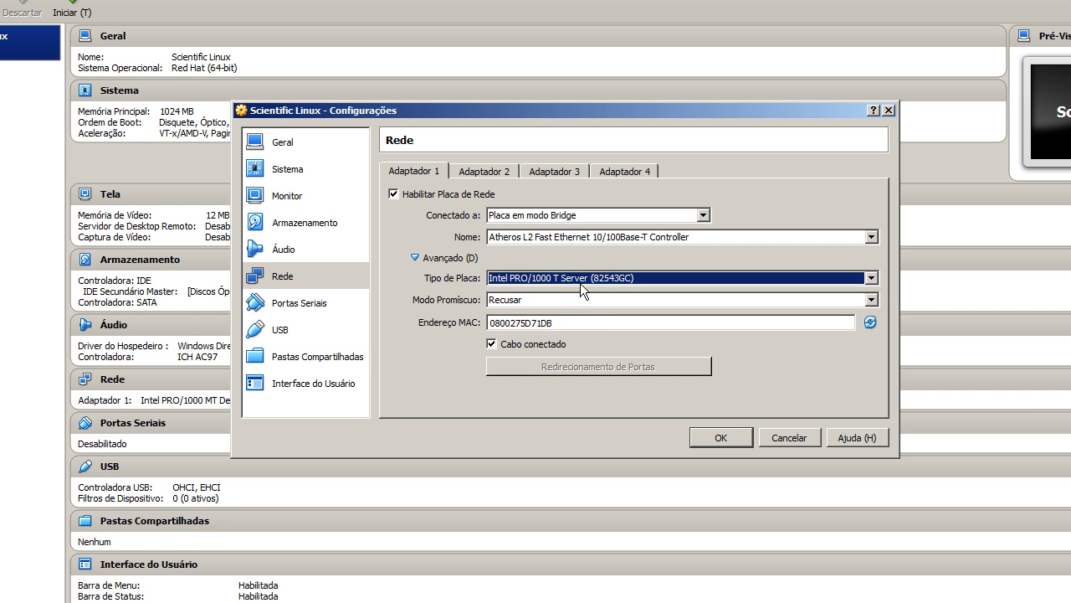
left_click(552, 283)
left_click(552, 282)
left_click(569, 302)
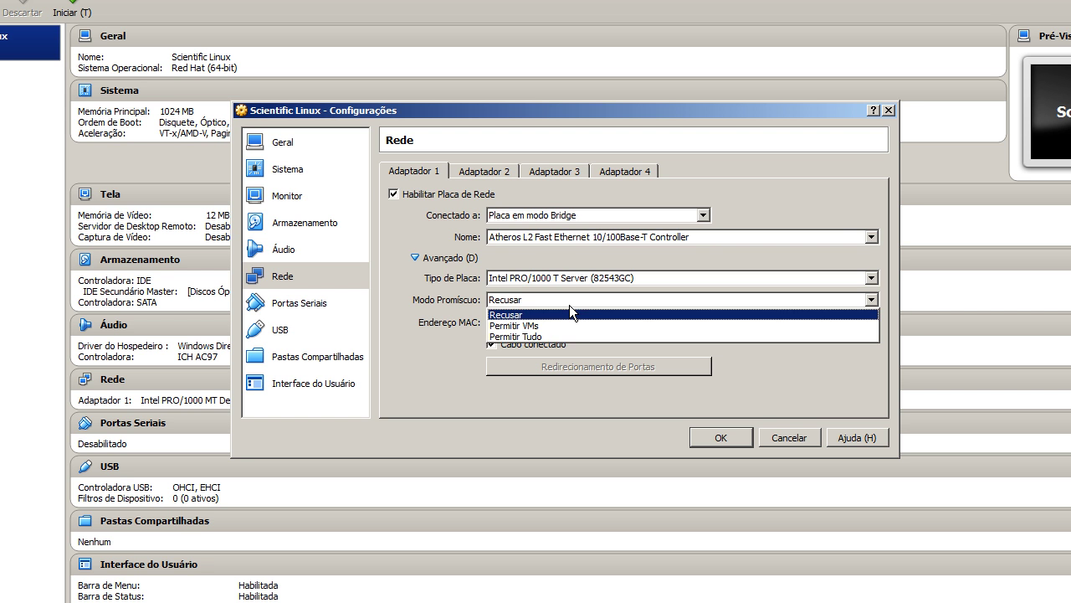
left_click(568, 336)
Regenerate adapter 1's random MAC address repeatedly, then inspect the disabled Adaptador 2
left_click(867, 324)
left_click(867, 324)
left_click(865, 324)
left_click(866, 324)
left_click(865, 325)
left_click(865, 324)
left_click(865, 324)
left_click(865, 324)
left_click(864, 325)
left_click(865, 324)
left_click(865, 325)
left_click(865, 325)
left_click(867, 324)
left_click(867, 324)
left_click(867, 324)
left_click(867, 324)
left_click(867, 324)
left_click(865, 324)
left_click(866, 324)
left_click(866, 324)
left_click(865, 324)
left_click(866, 324)
left_click(866, 324)
left_click(866, 324)
left_click(867, 324)
left_click(866, 324)
left_click(867, 323)
left_click(867, 323)
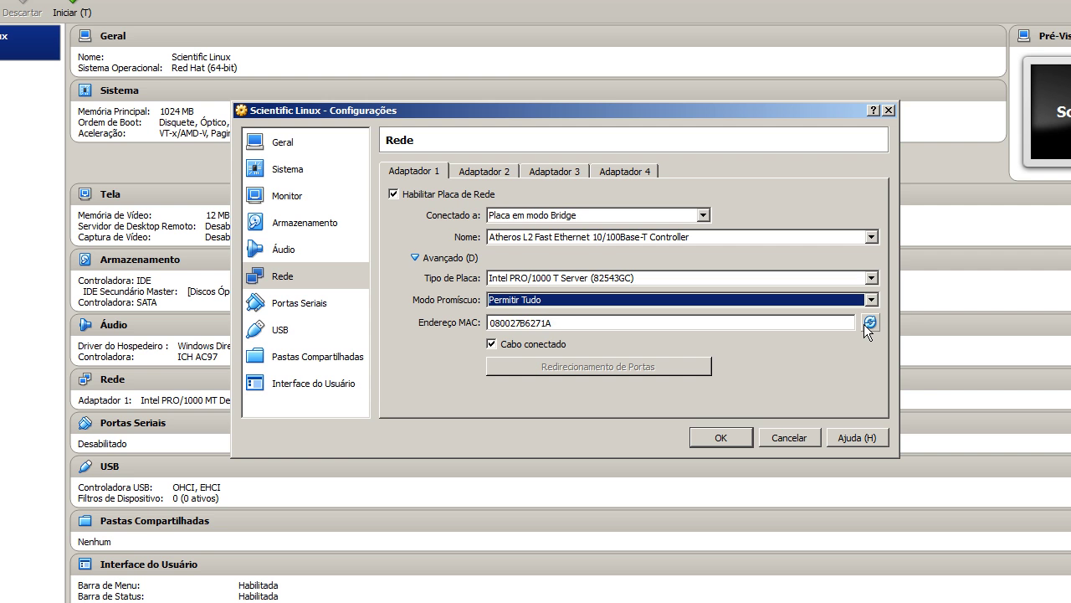
left_click(865, 324)
left_click(864, 324)
left_click(865, 324)
left_click(864, 324)
left_click(864, 324)
left_click(865, 324)
left_click(865, 324)
left_click(865, 323)
left_click(864, 324)
left_click(864, 324)
left_click(865, 324)
left_click(864, 324)
left_click(865, 324)
left_click(865, 324)
left_click(864, 324)
left_click(864, 324)
left_click(864, 324)
left_click(865, 324)
left_click(865, 324)
left_click(865, 324)
left_click(865, 324)
left_click(865, 323)
left_click(865, 324)
left_click(864, 324)
left_click(864, 324)
left_click(864, 324)
left_click(865, 324)
left_click(480, 171)
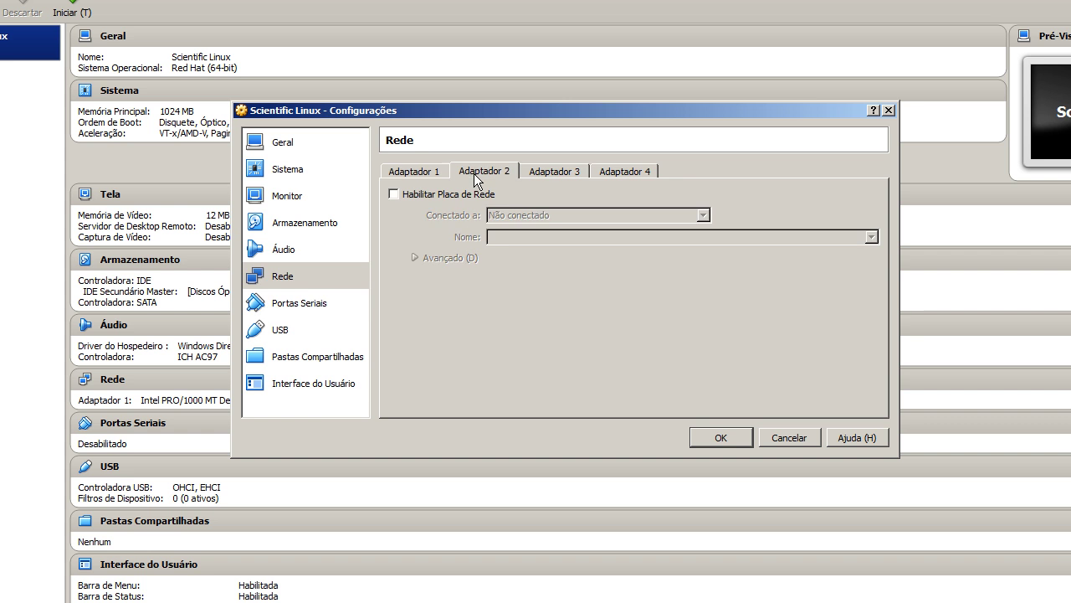
Review the Portas Seriais, USB, Pastas Compartilhadas and Interface do Usuário pages, then save with OK
left_click(305, 302)
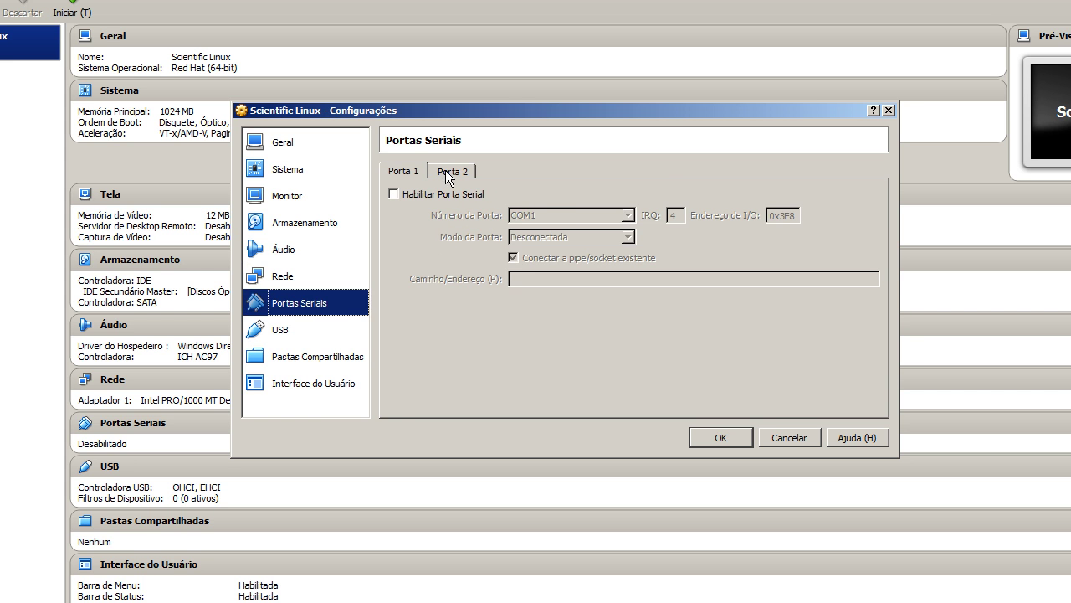
left_click(359, 327)
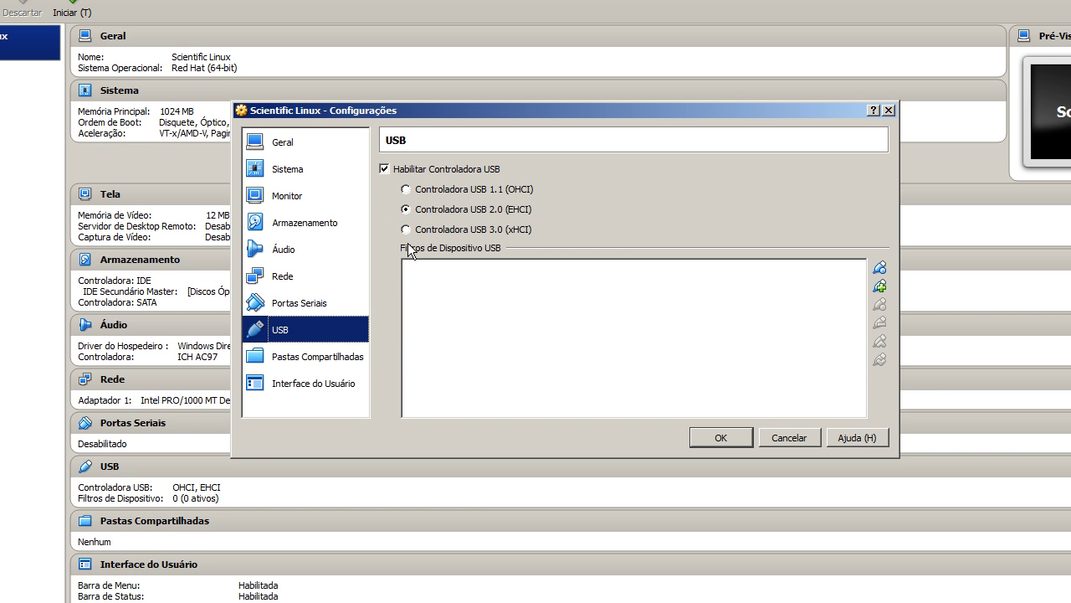
left_click(328, 354)
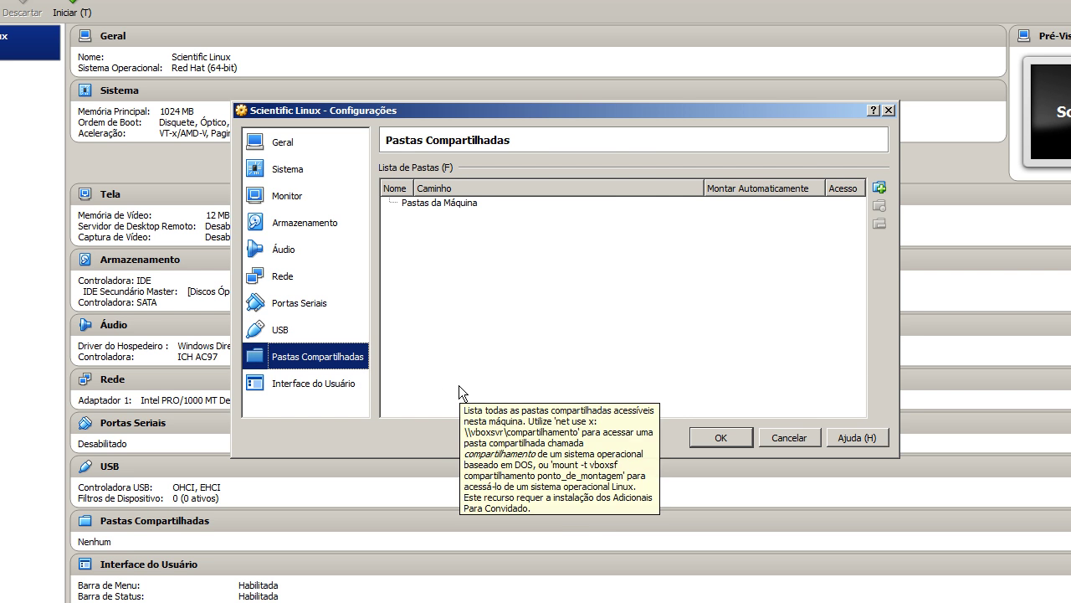
left_click(331, 383)
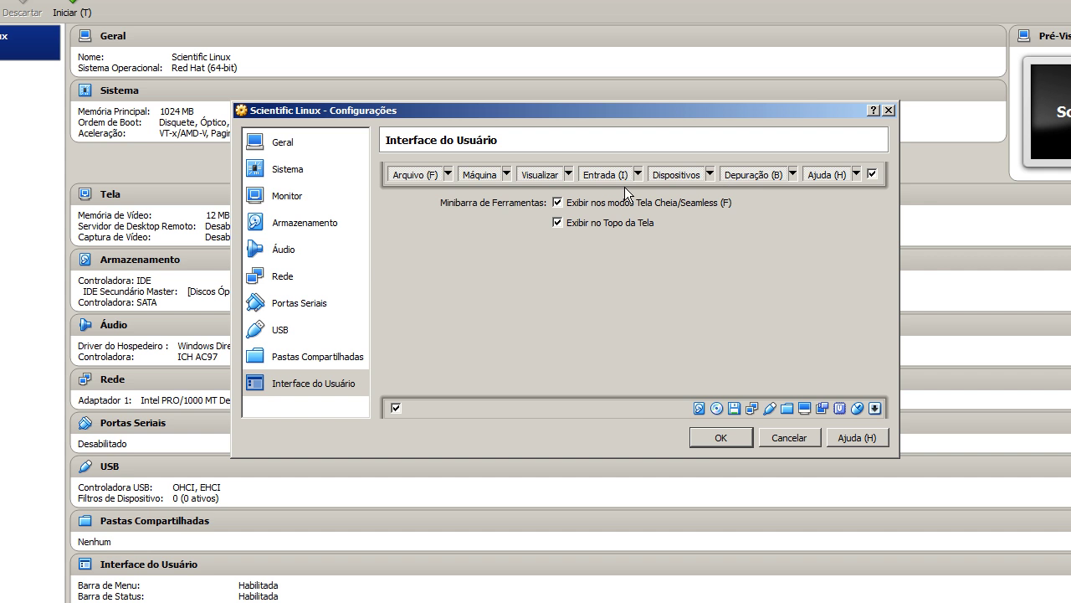
left_click(703, 440)
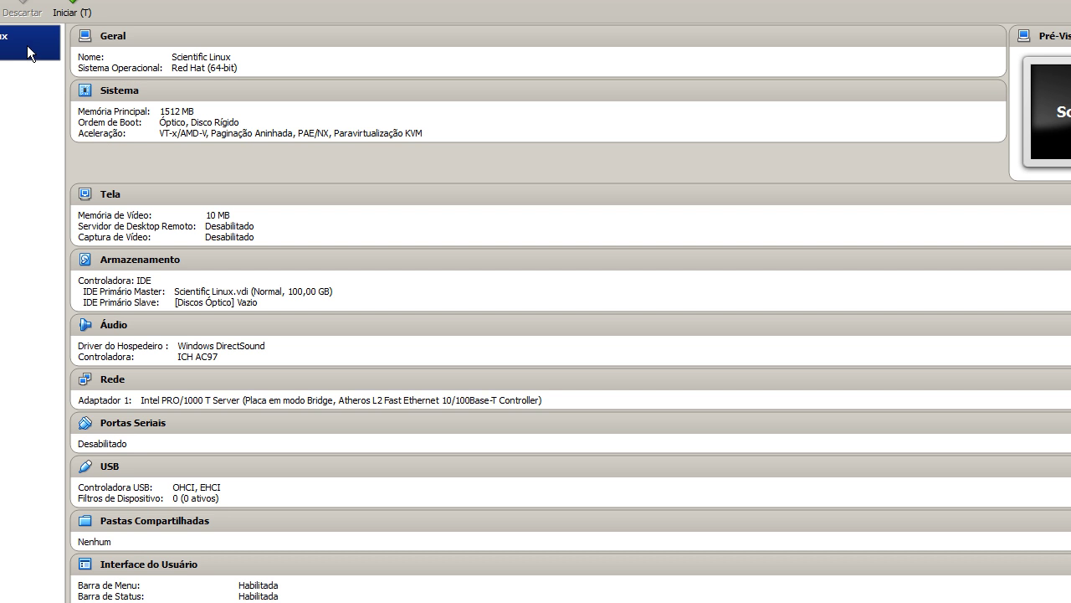
Start the VM and load the SL-7-DVD-x86_64 image into its optical drive
left_click(70, 5)
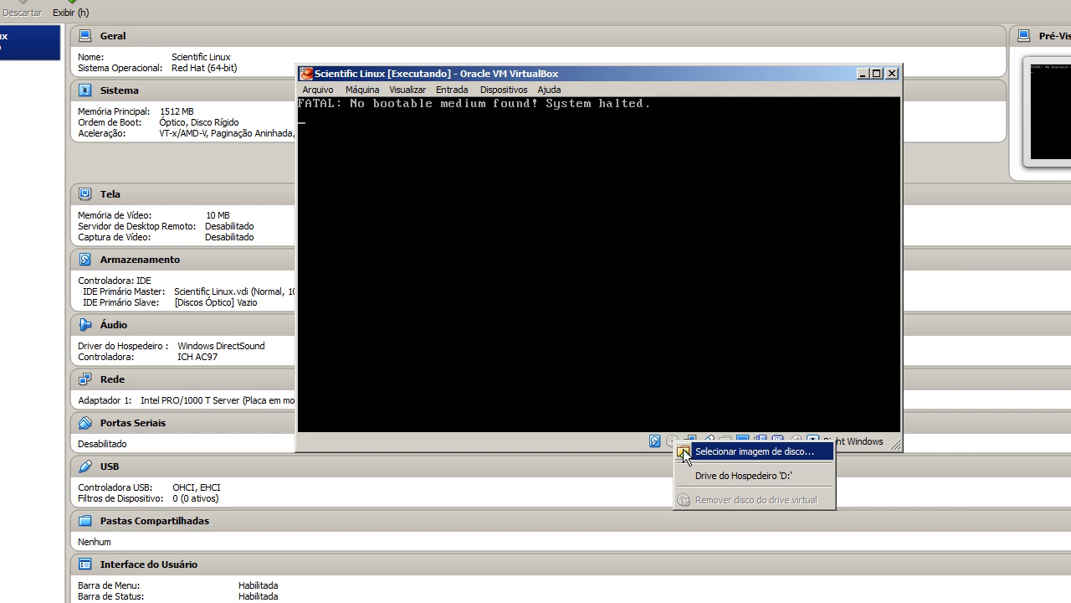
left_click(683, 450)
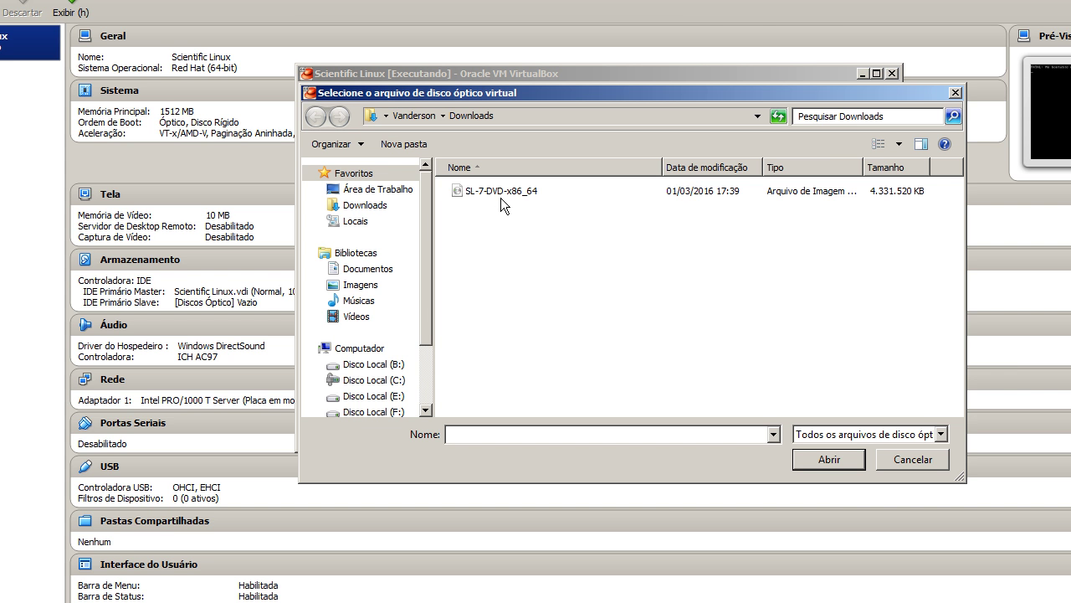
left_click(500, 194)
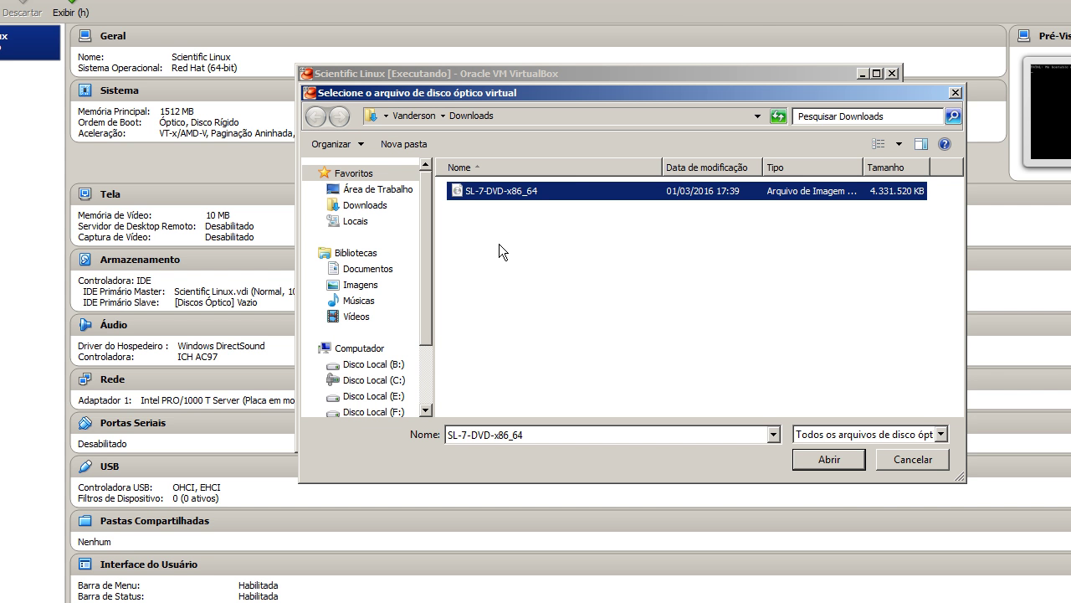
left_click(824, 464)
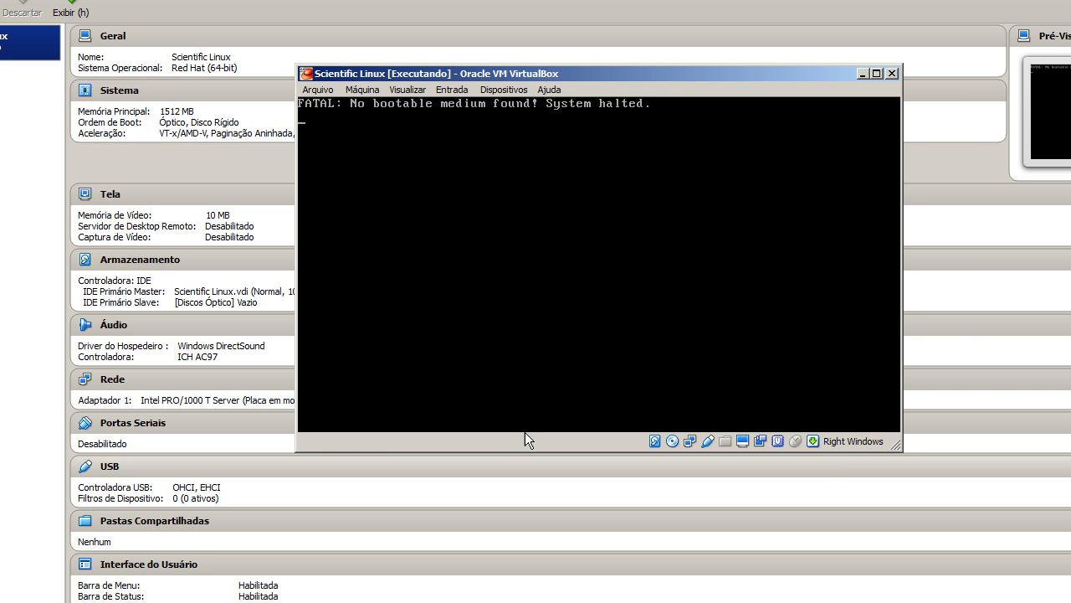
Reset the virtual machine from the Máquina menu and confirm
left_click(361, 89)
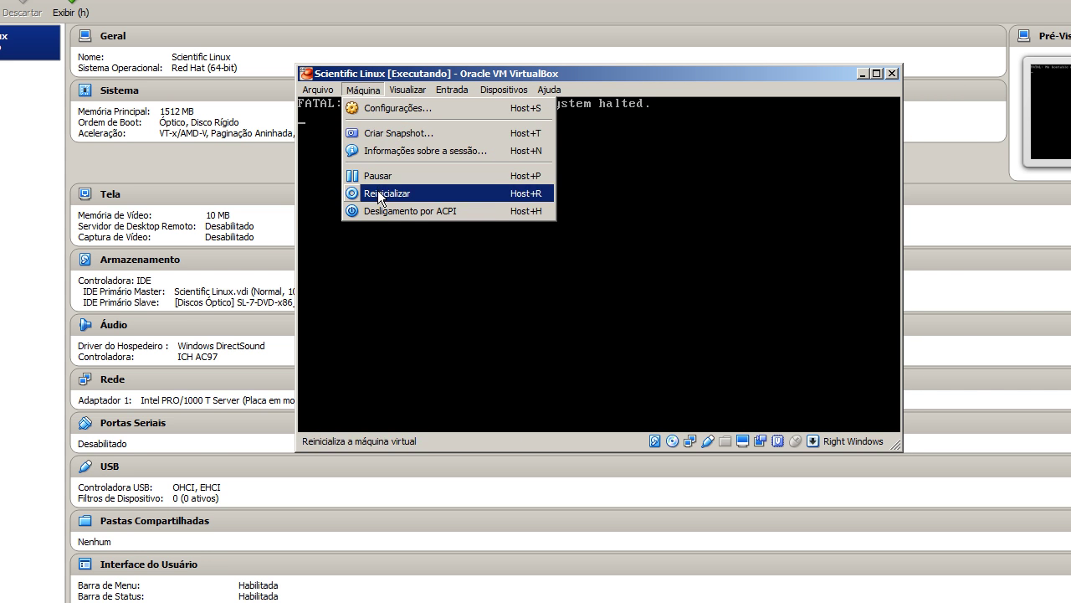
left_click(380, 195)
left_click(554, 259)
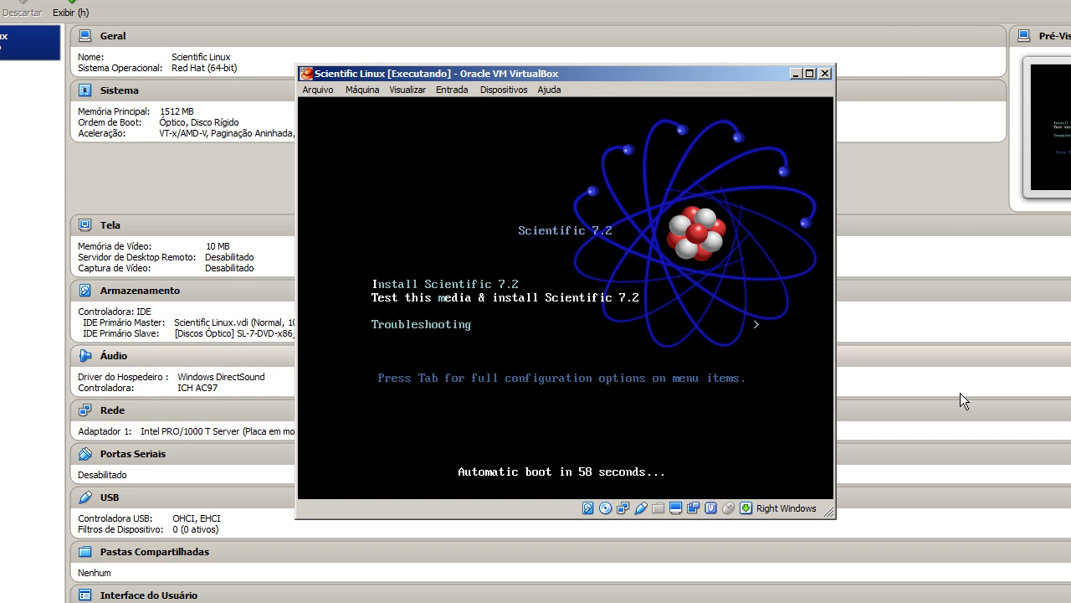
Select the Install Scientific 7.2 boot entry and boot it
key("Up")
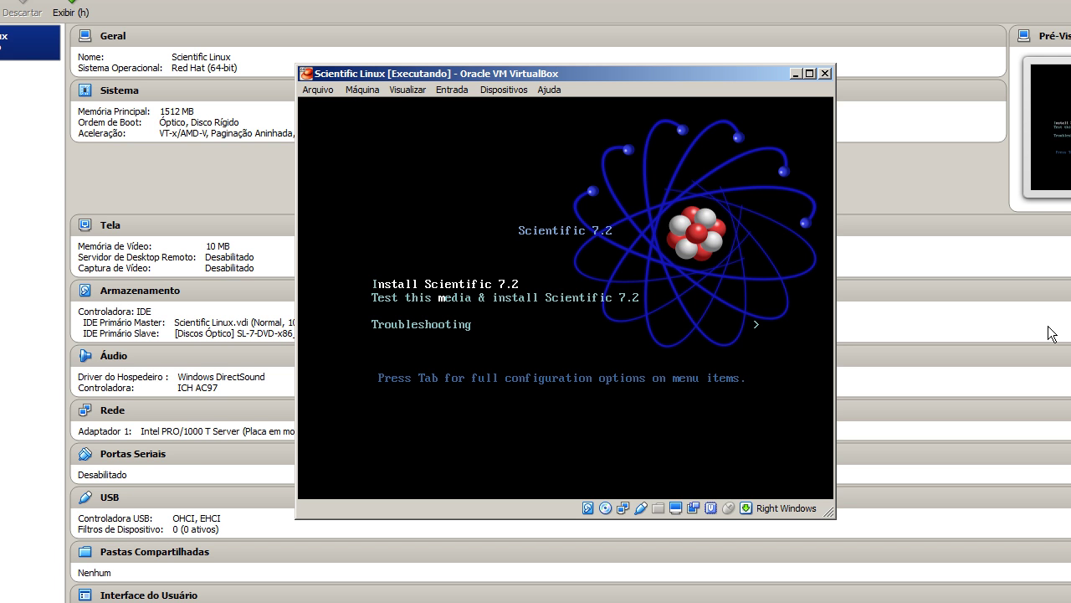
key("Return")
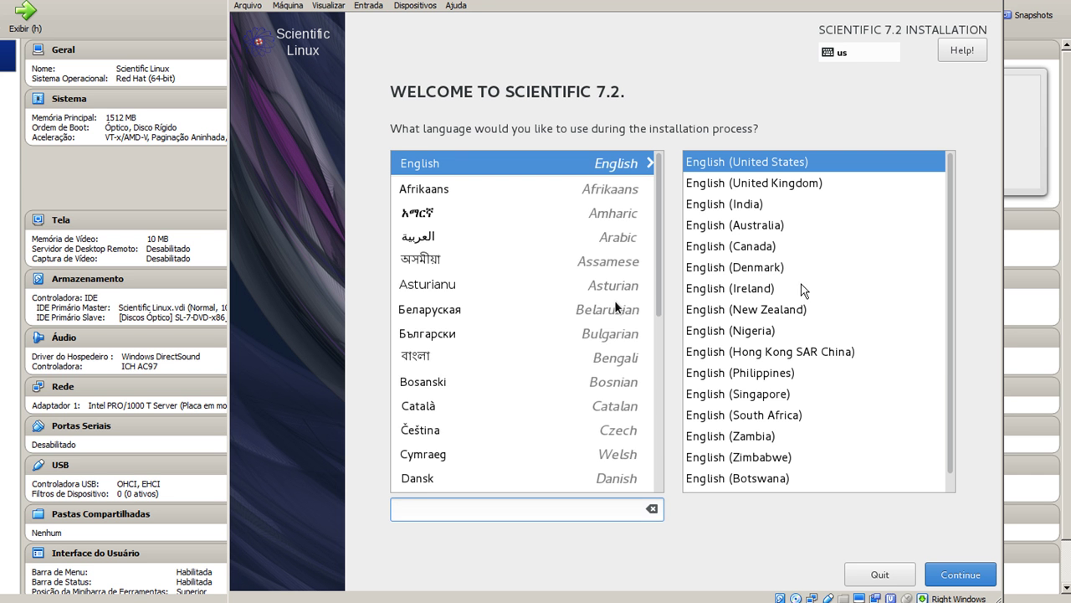
Capture the keyboard for the VM, pick Português (Brasil) as installer language, and continue
left_click(615, 300)
left_click(585, 395)
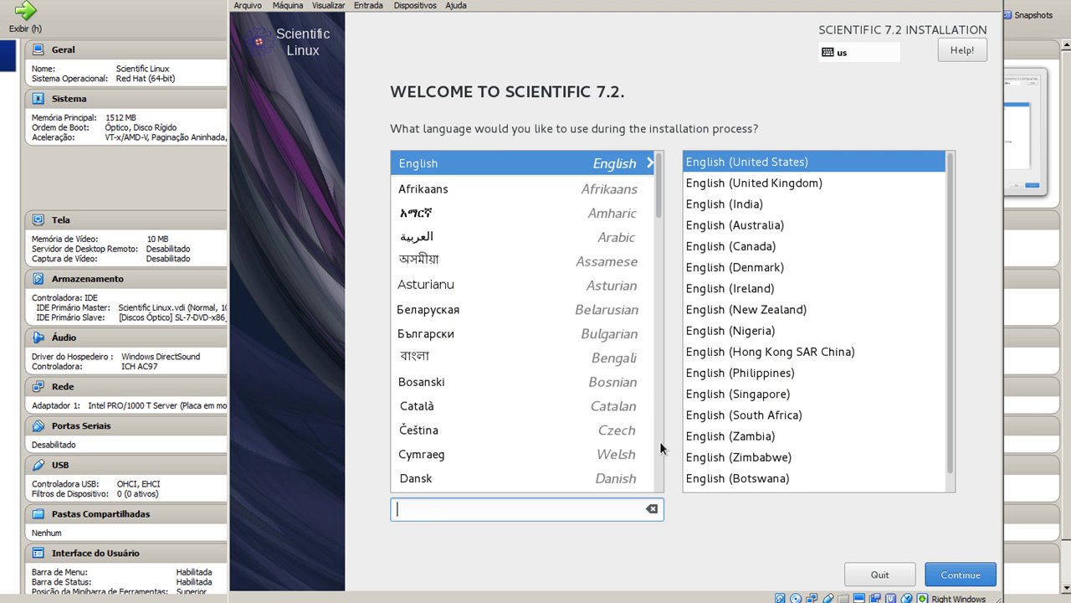
scroll(509, 223, "down", 10)
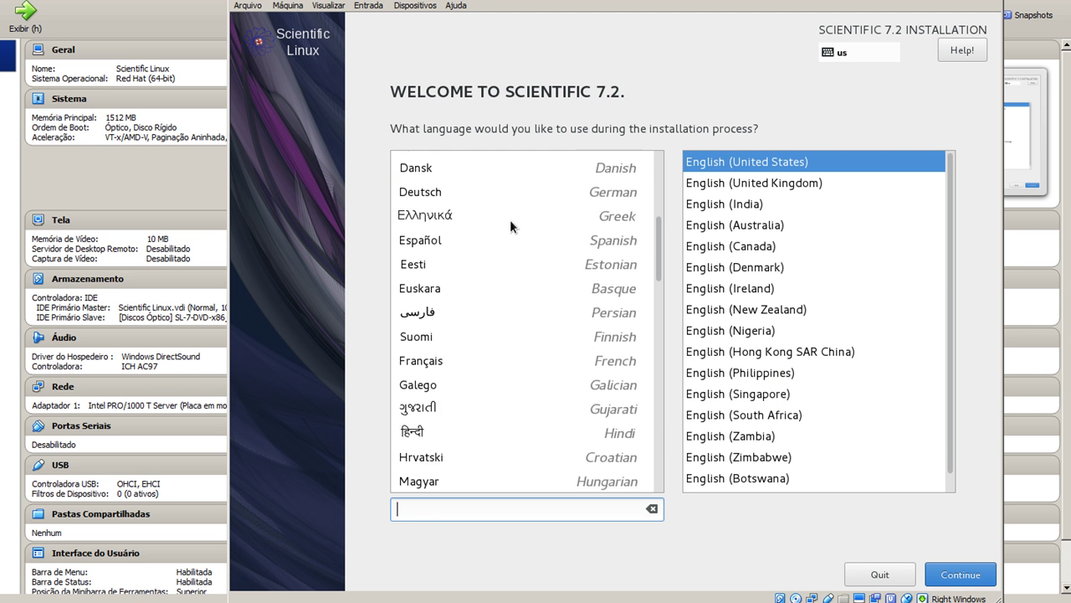
scroll(510, 220, "down", 8)
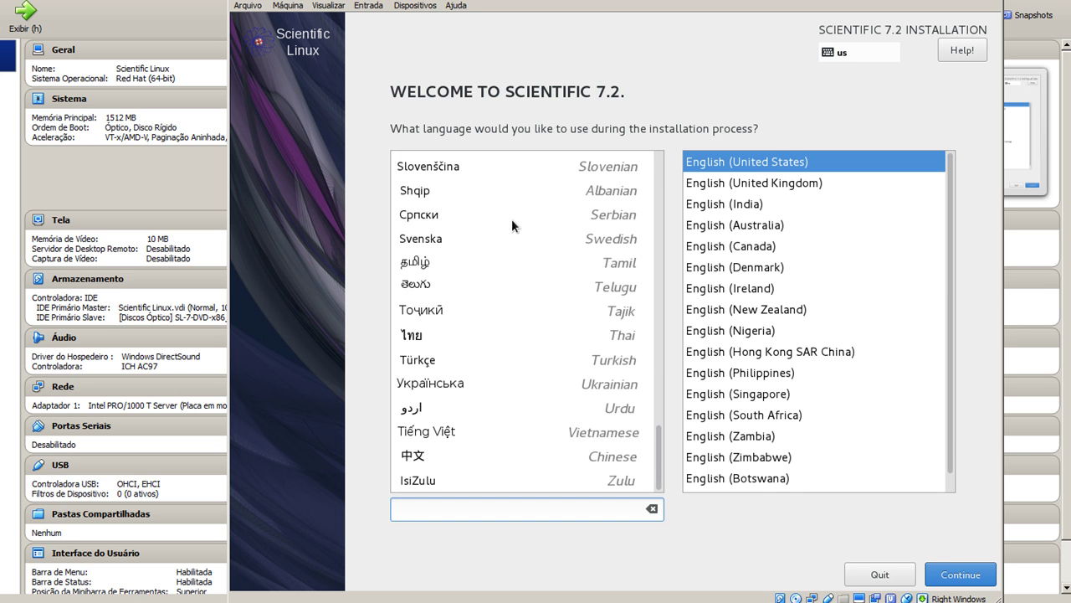
scroll(512, 219, "up", 4)
left_click(549, 313)
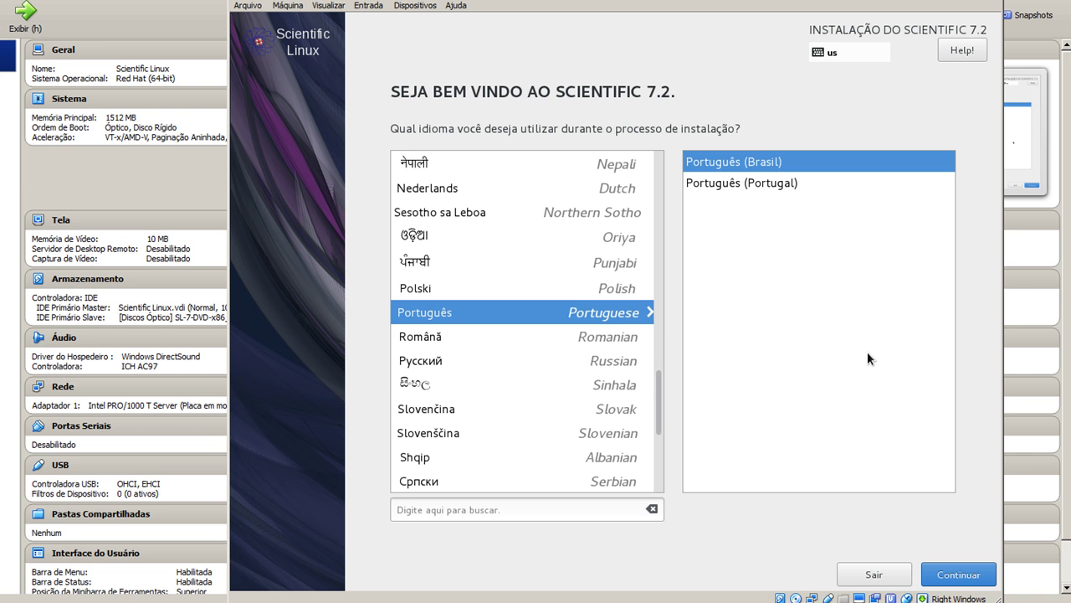
left_click(943, 579)
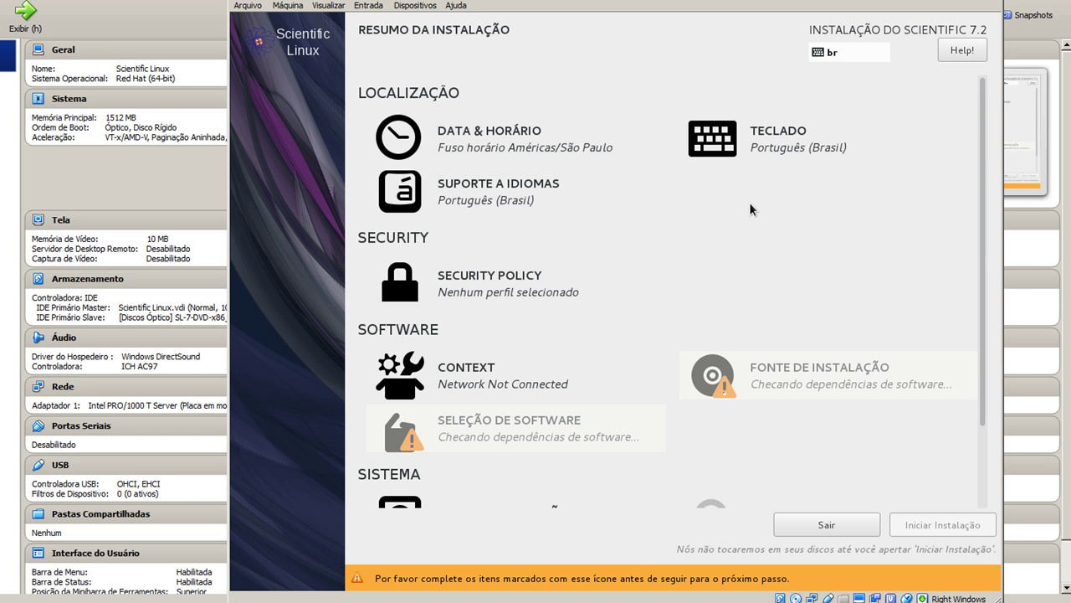
Scroll the Resumo da Instalação page and open SECURITY POLICY
scroll(750, 209, "down", 3)
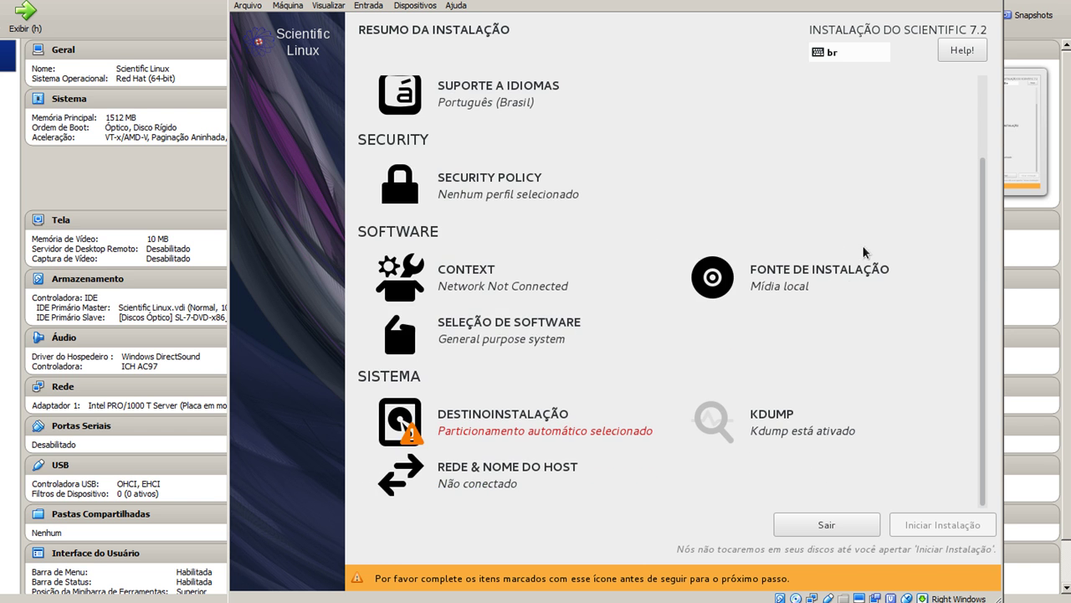
scroll(788, 278, "up", 3)
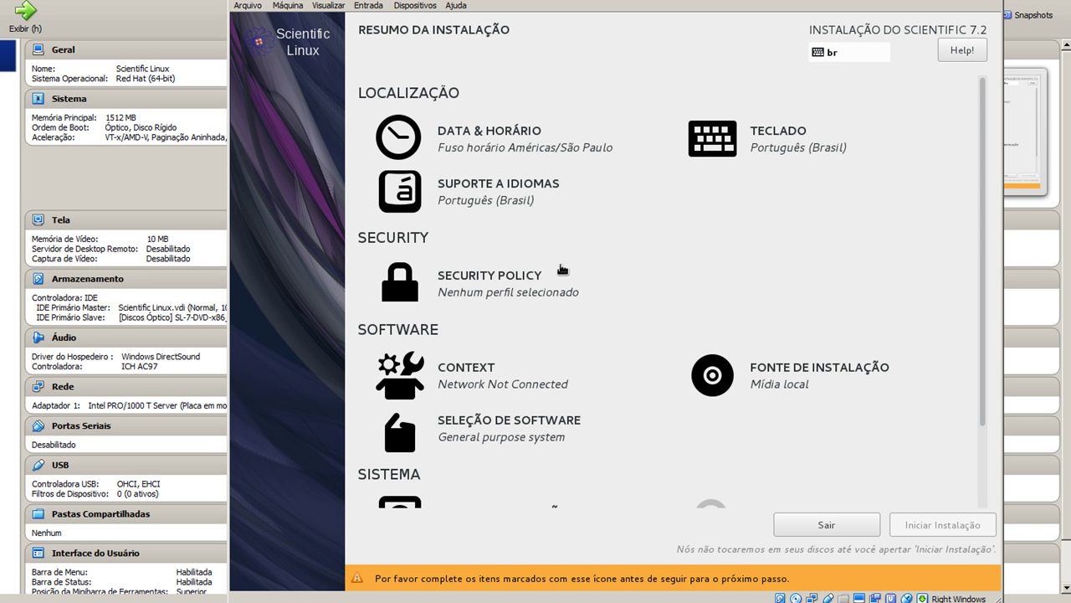
scroll(562, 265, "down", 3)
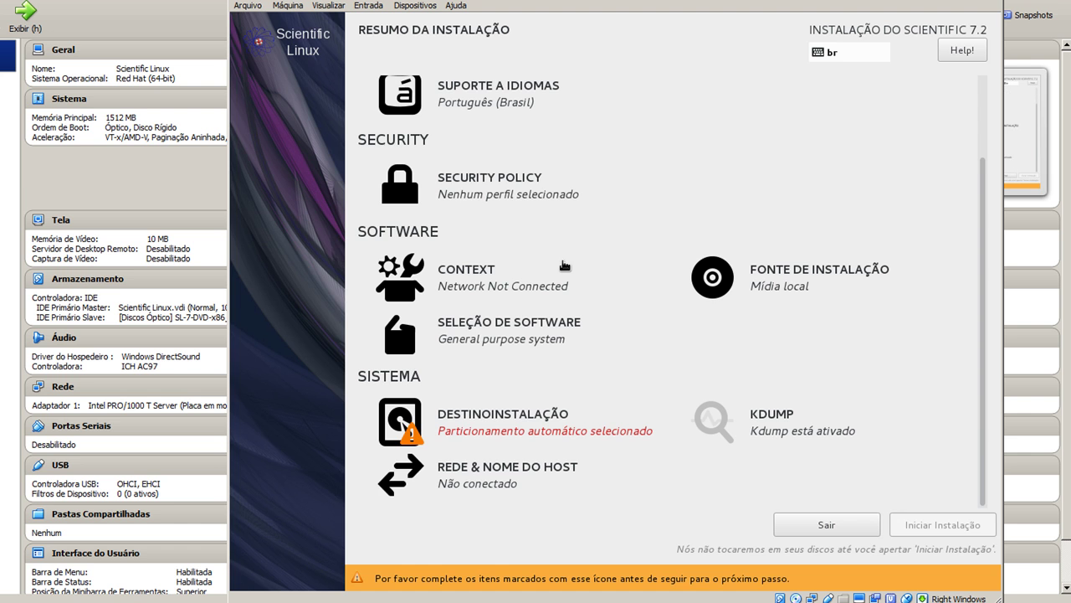
left_click(490, 203)
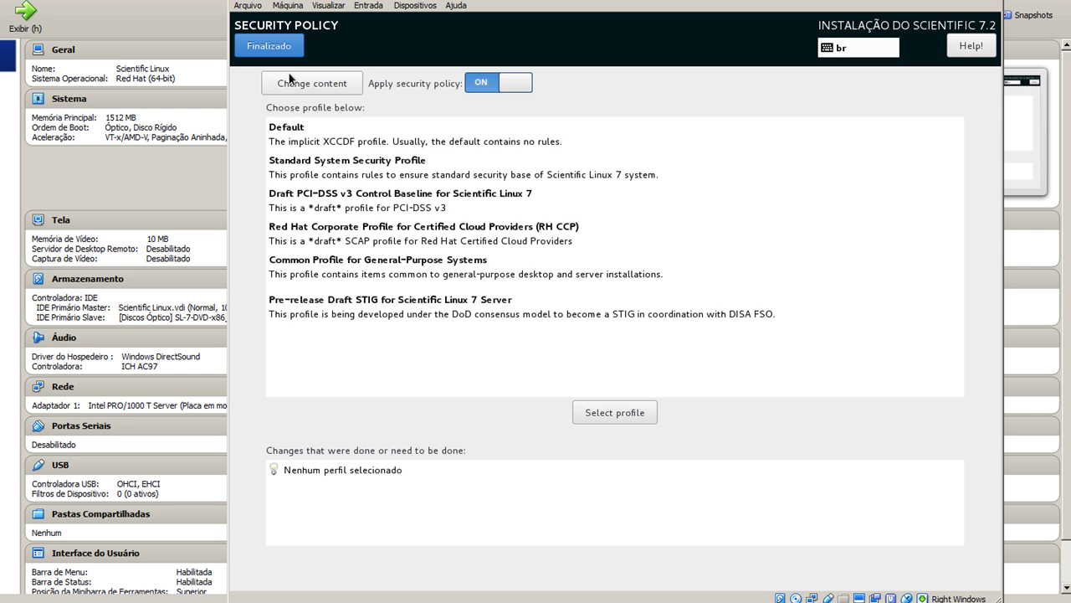
Close Security Policy and Context unchanged with Finalizado, then open Seleção de Software
left_click(243, 42)
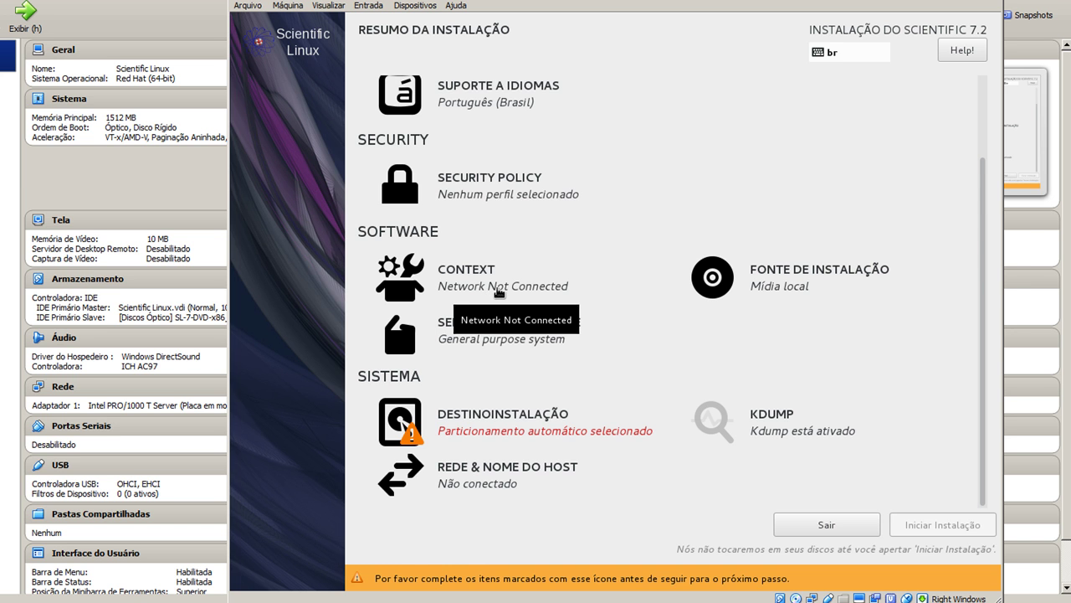
left_click(499, 293)
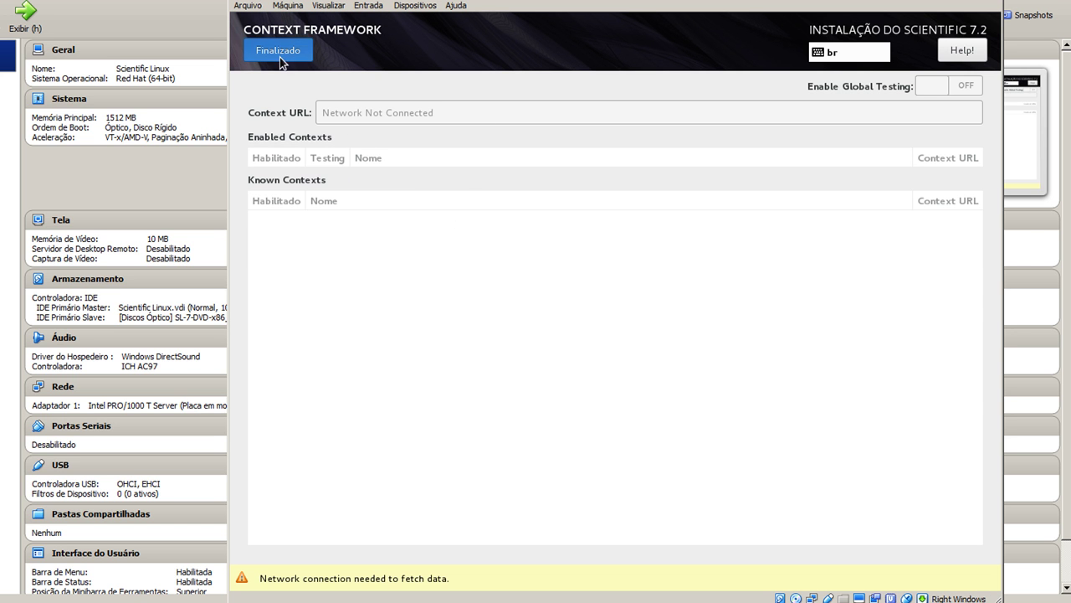
left_click(279, 57)
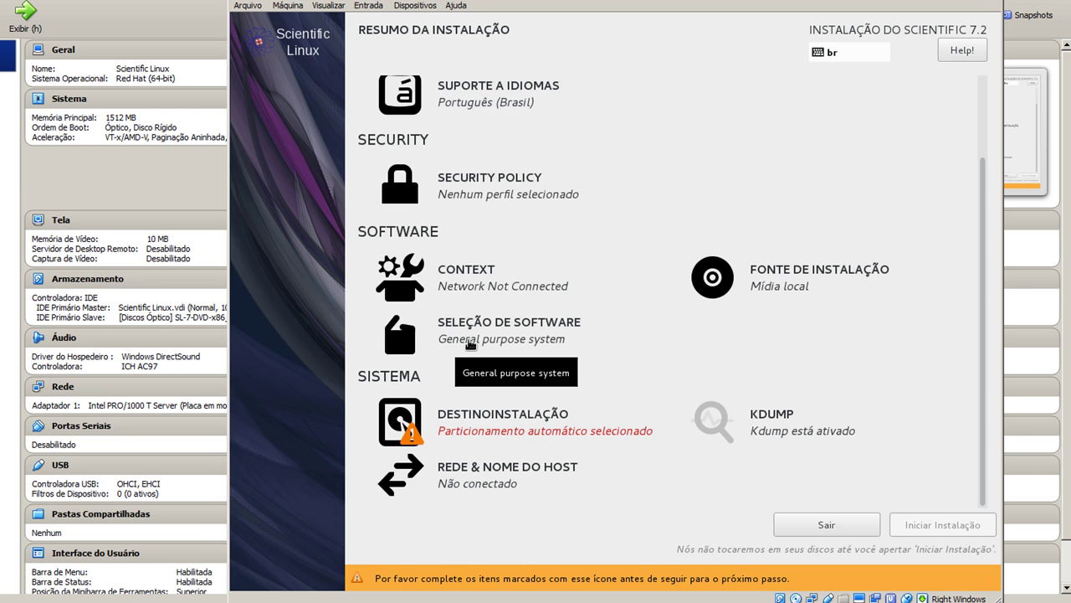
left_click(471, 345)
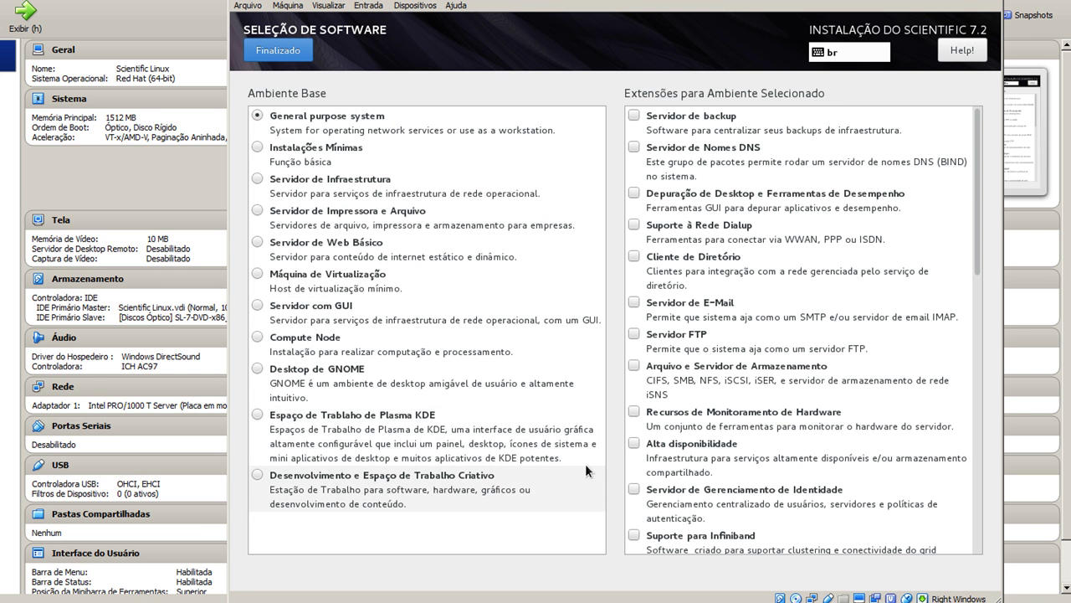
Select Desktop de GNOME as the base environment and confirm with Finalizado
scroll(716, 285, "down", 10)
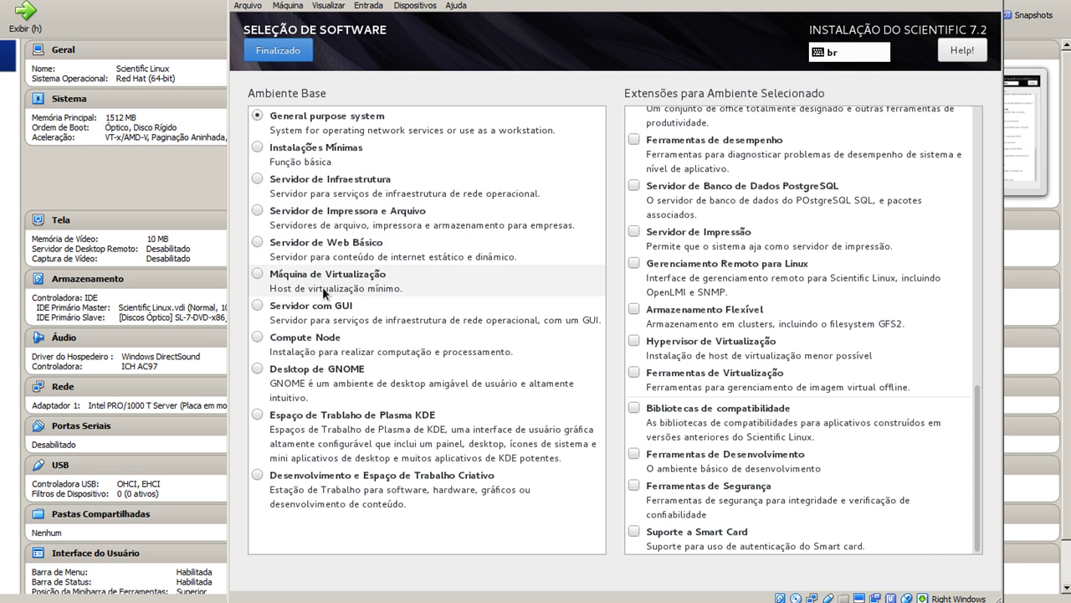
left_click(323, 379)
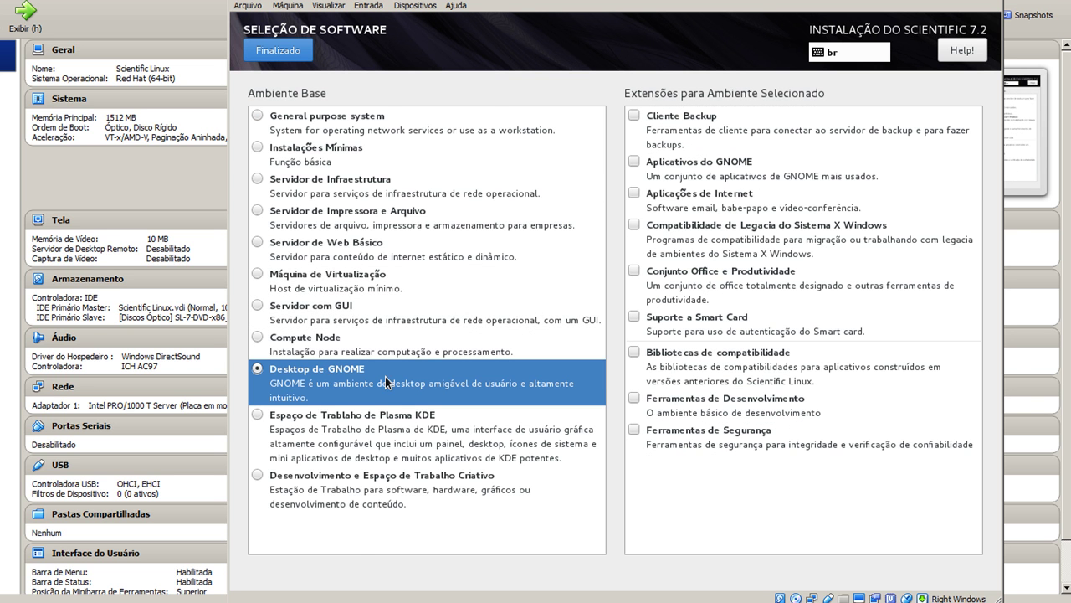
left_click(275, 55)
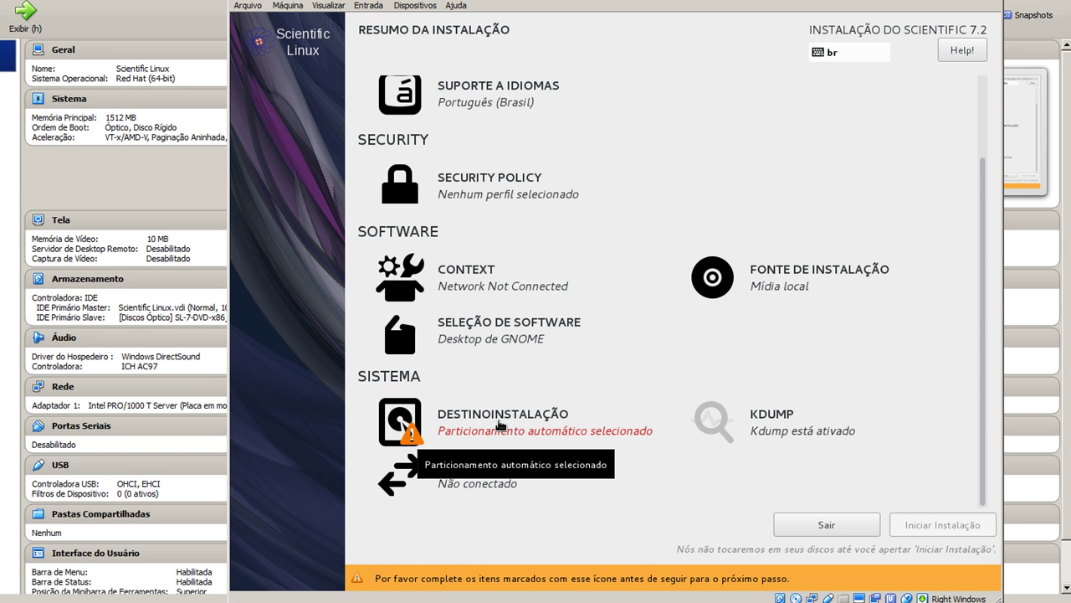
In Destino da Instalação, choose 'Eu irei configurar o particionamento' and confirm with Finalizado
left_click(496, 422)
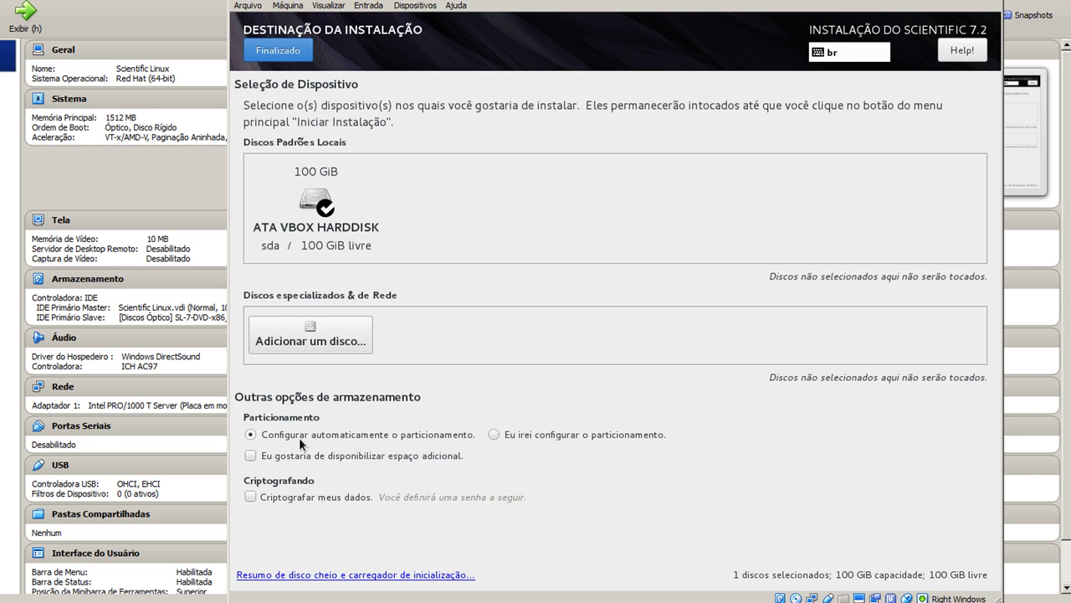
left_click(495, 433)
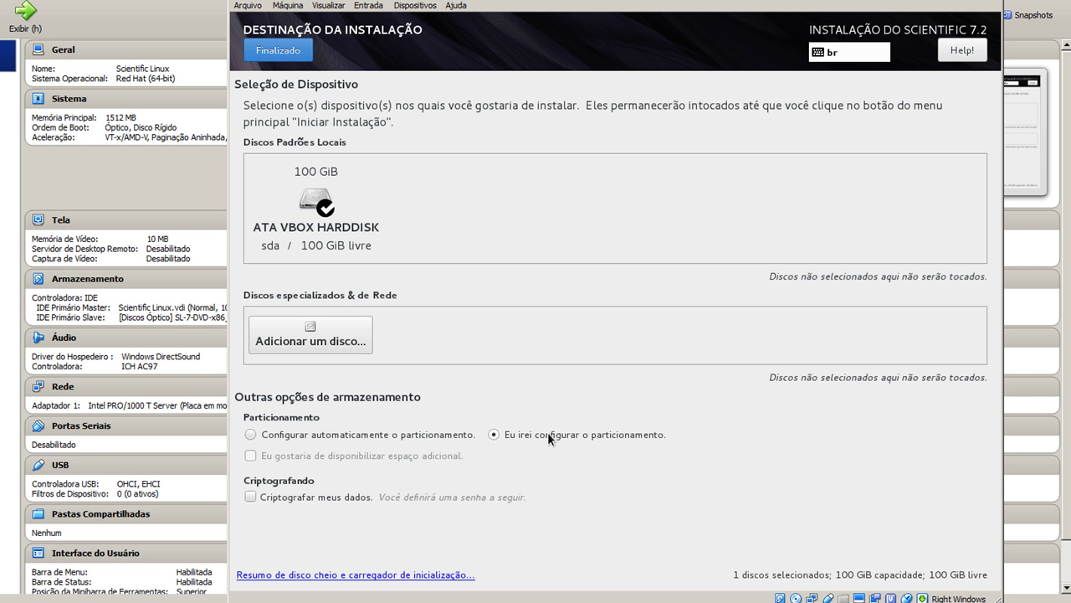
left_click(292, 54)
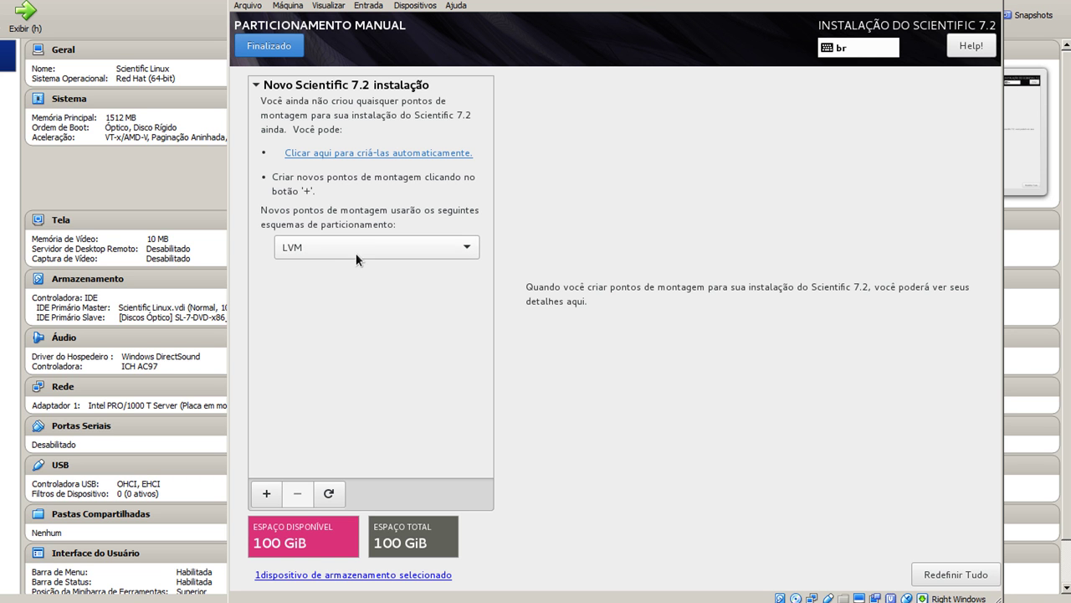
Switch to Partição Padrão and add a / mount point with 100000 MiB capacity
left_click(357, 250)
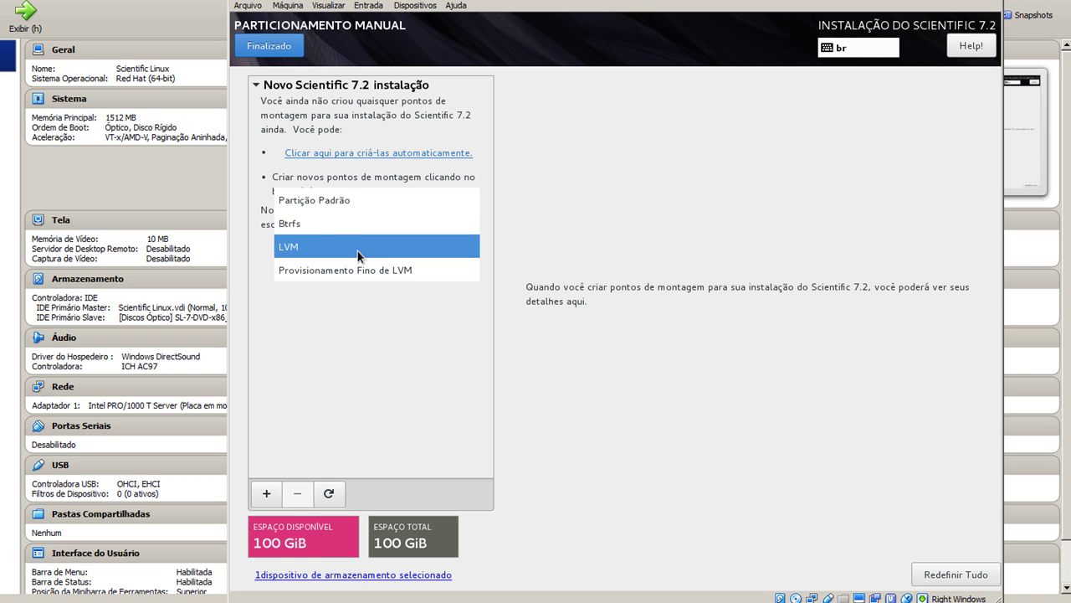
left_click(358, 204)
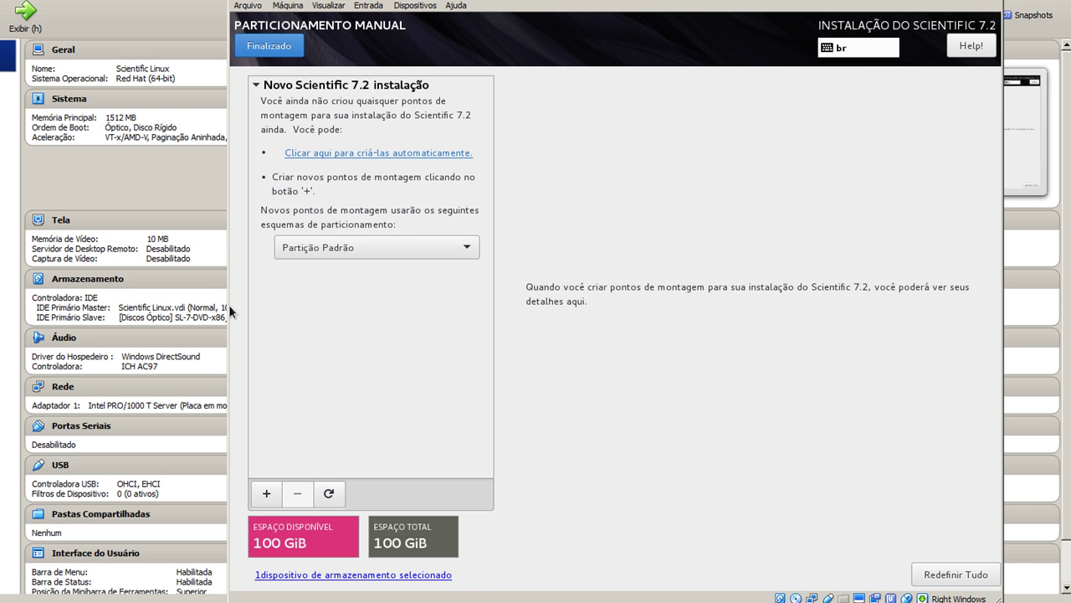
left_click(267, 494)
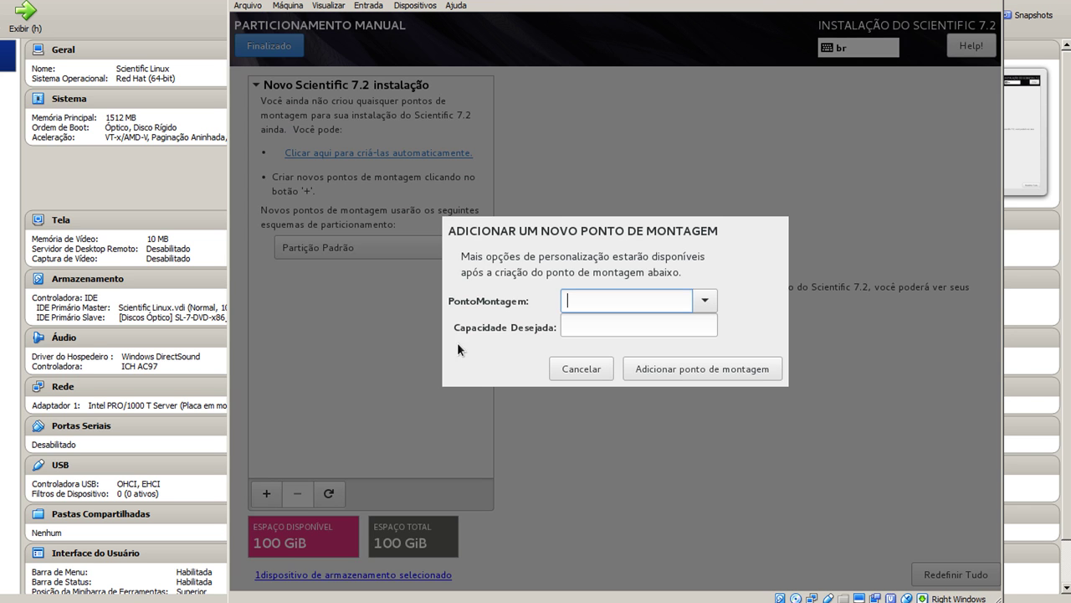
left_click(707, 299)
left_click(585, 323)
left_click(587, 327)
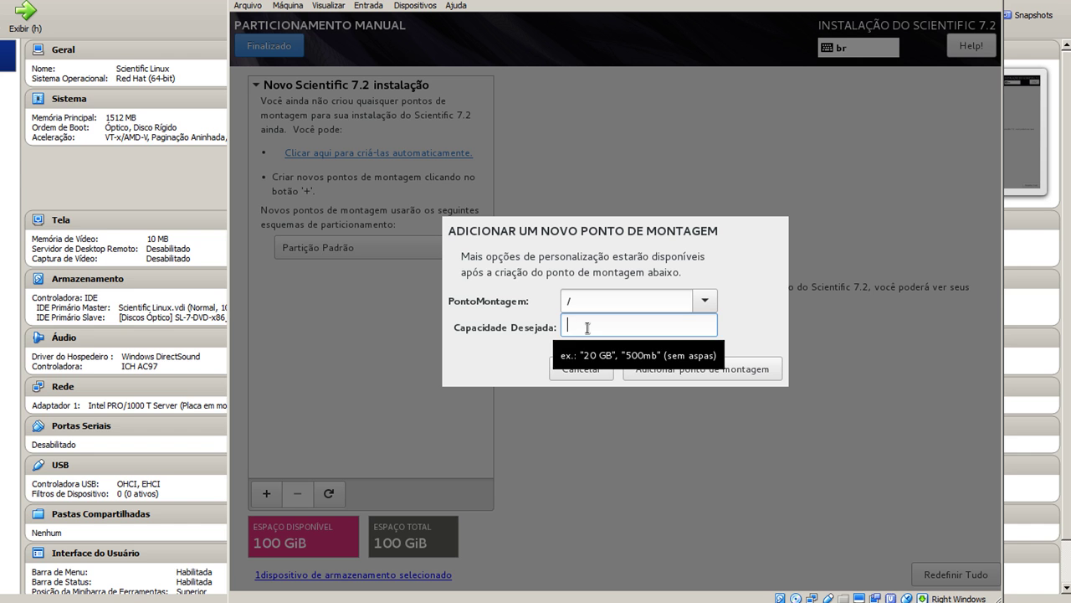
type("1000")
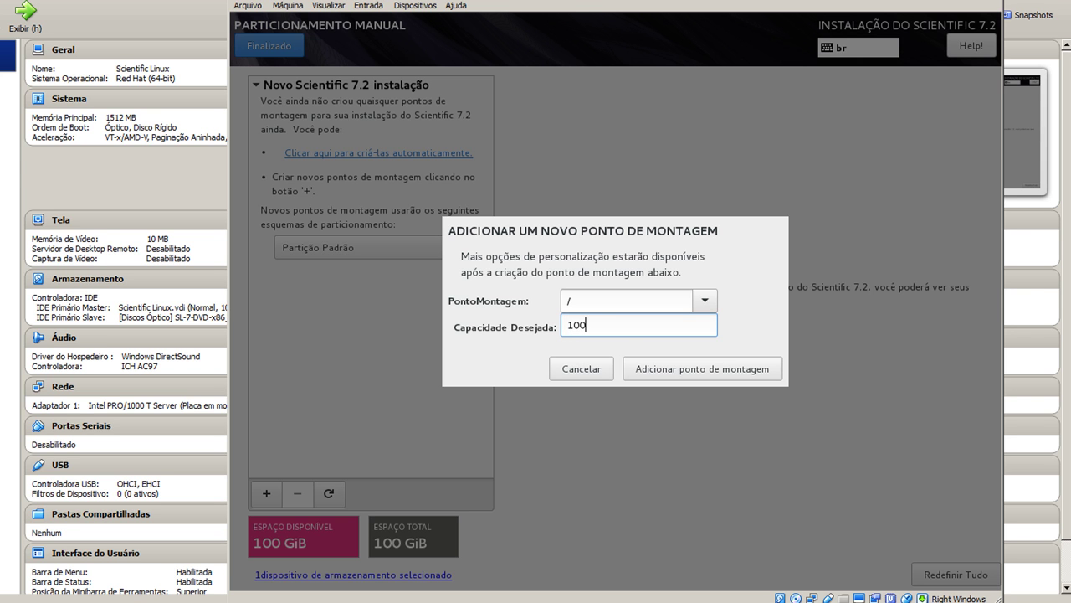
type("00")
left_click(653, 370)
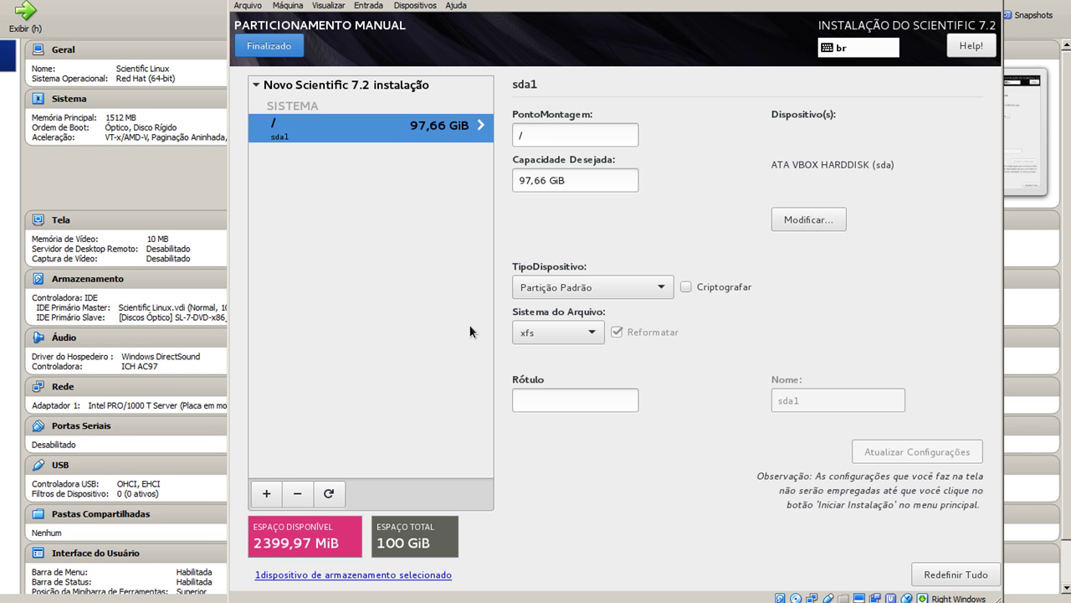
Change the root partition's filesystem to ext4
left_click(541, 339)
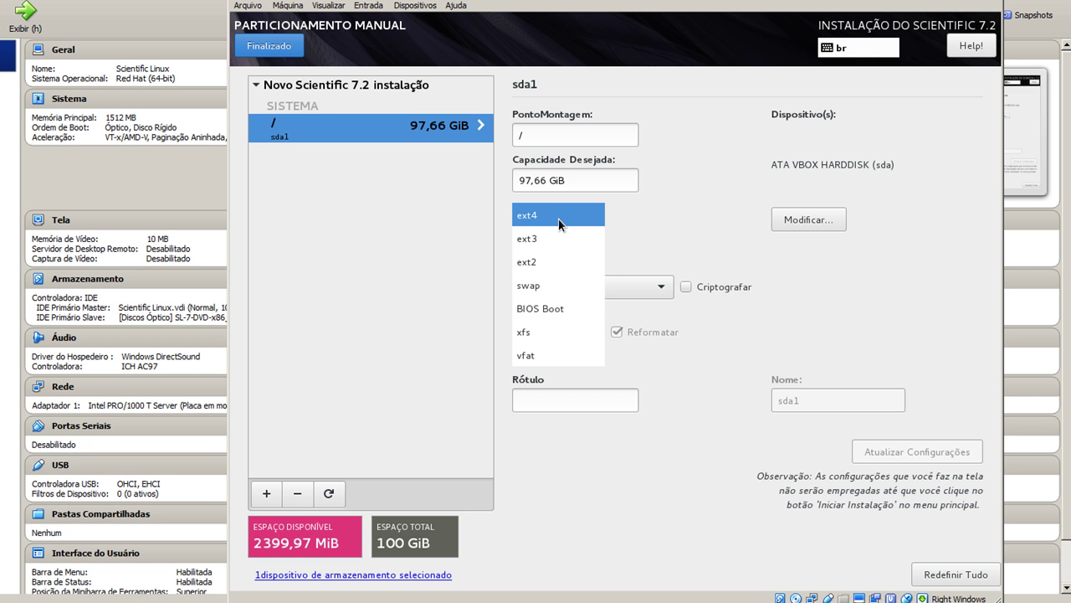
left_click(559, 222)
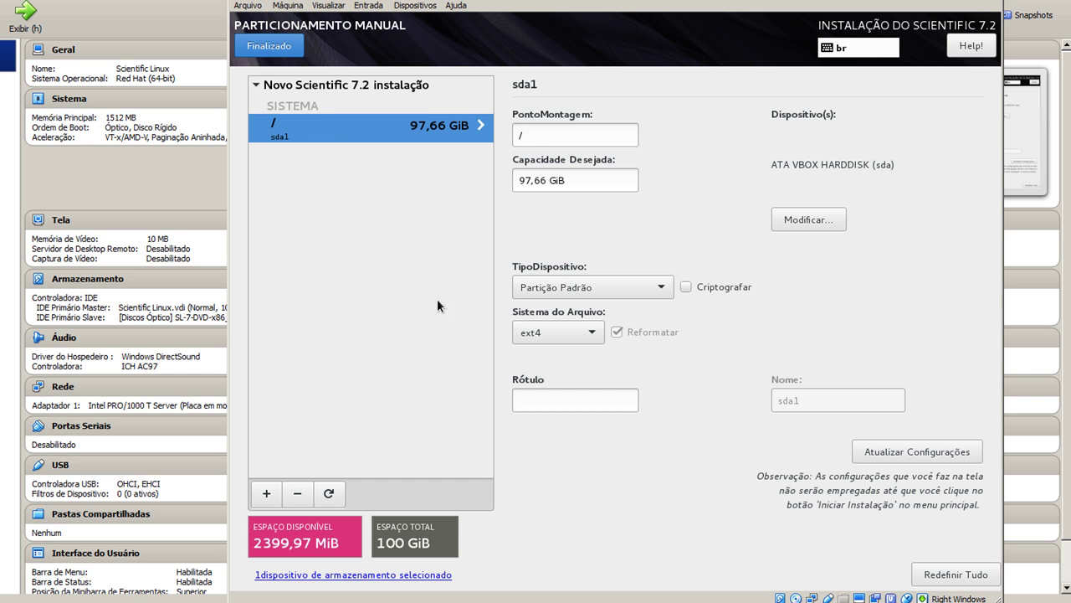
left_click(266, 493)
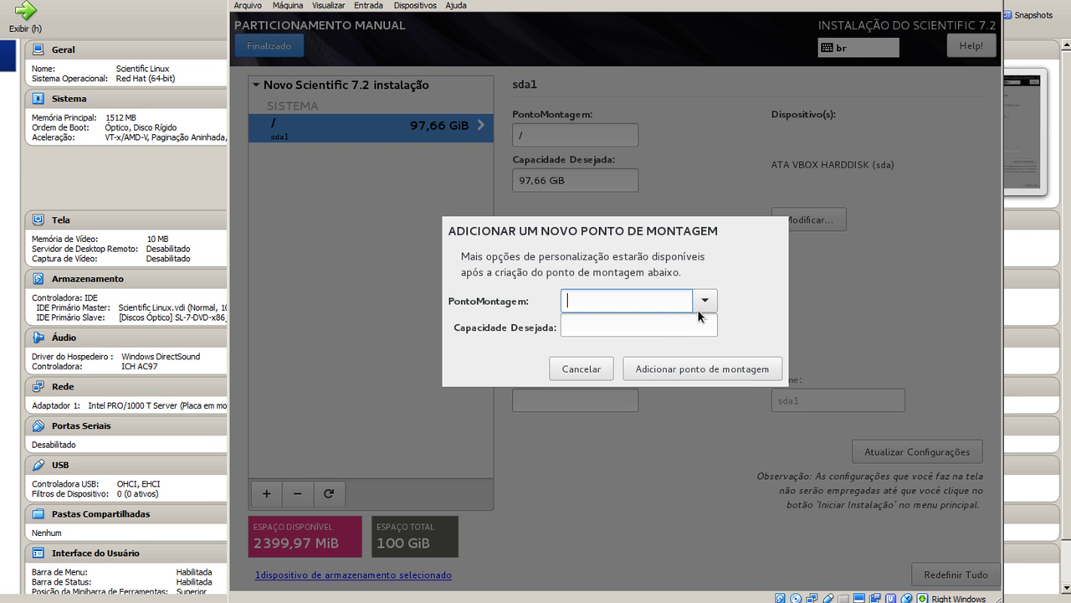
Add a 2399 MiB swap mount point, finish, and accept the partitioning changes
left_click(698, 305)
left_click(602, 390)
left_click(602, 326)
type("2399")
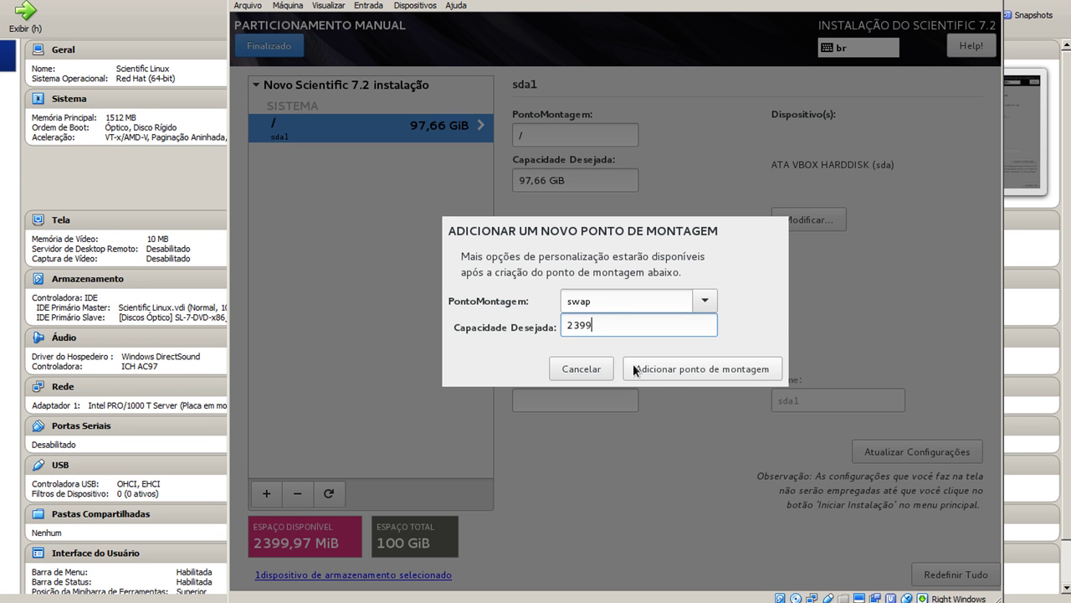
left_click(709, 376)
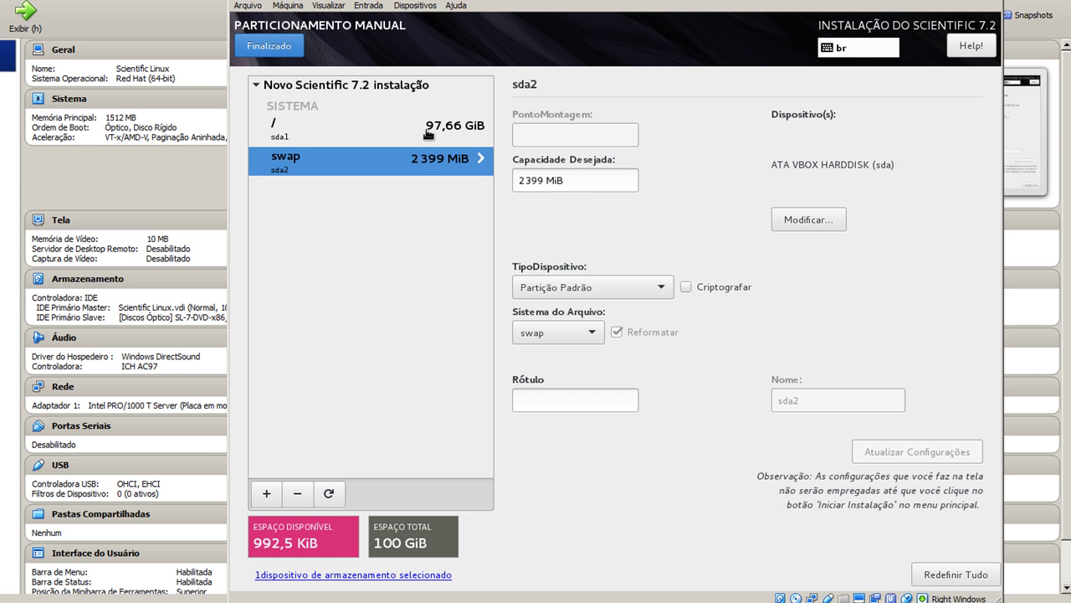
left_click(257, 48)
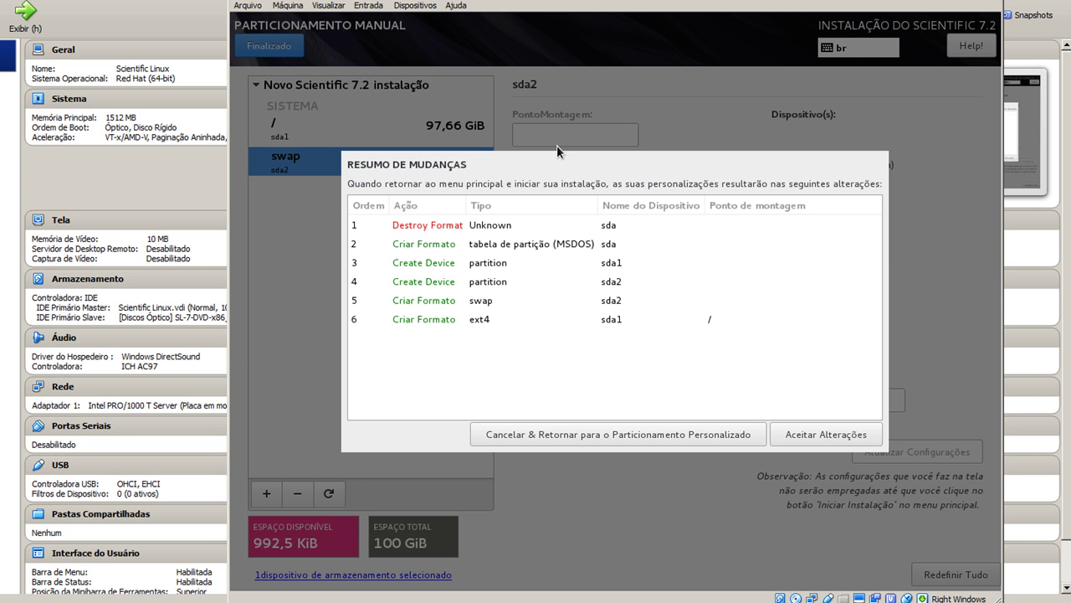
left_click(782, 433)
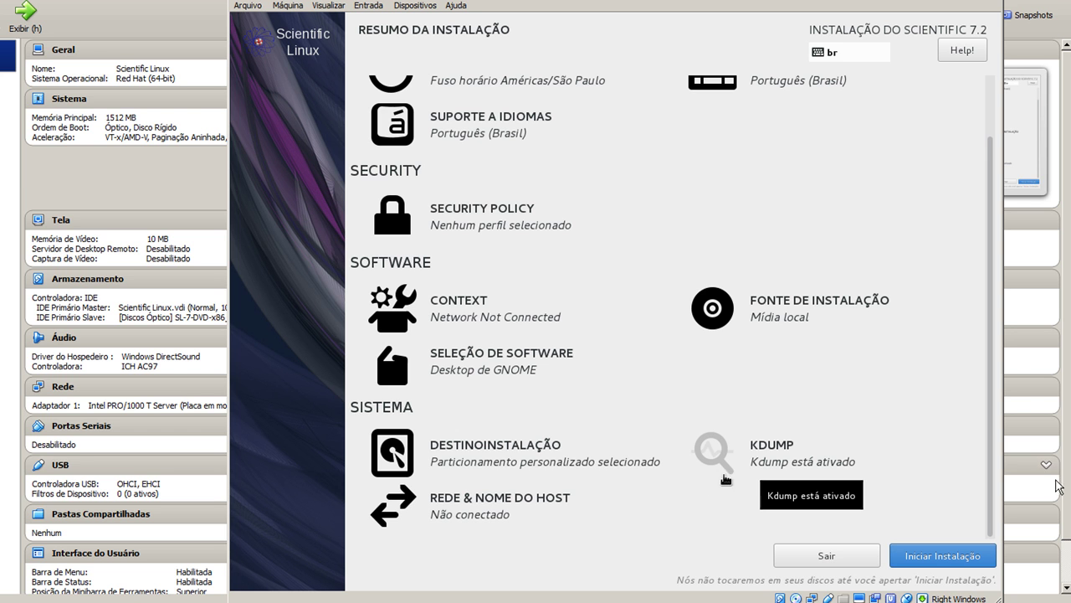
Disable kdump by unchecking Ativar kdump and return to the summary
left_click(702, 452)
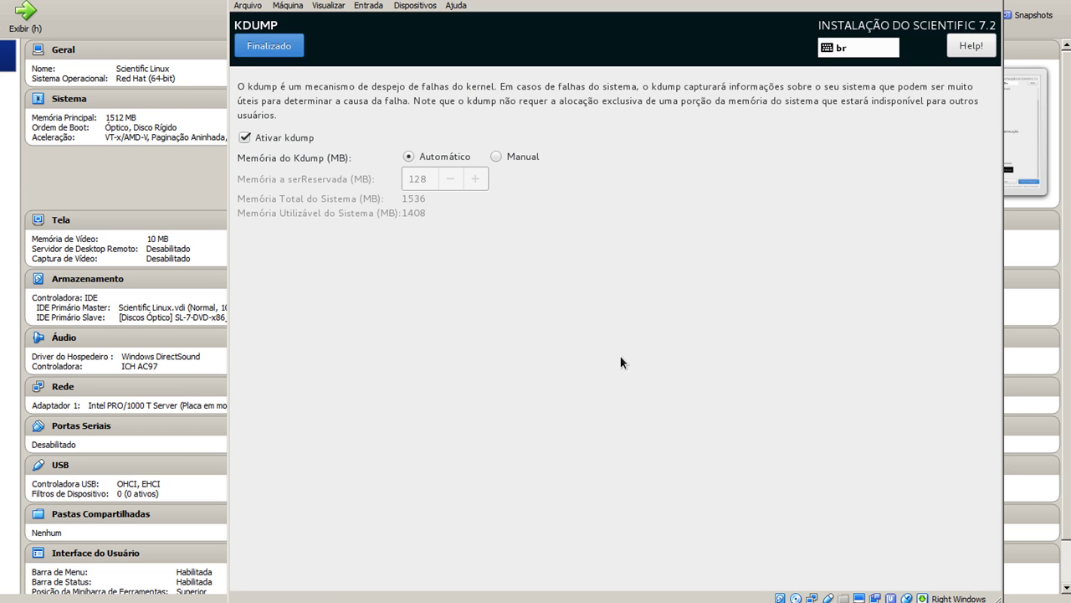
left_click(265, 138)
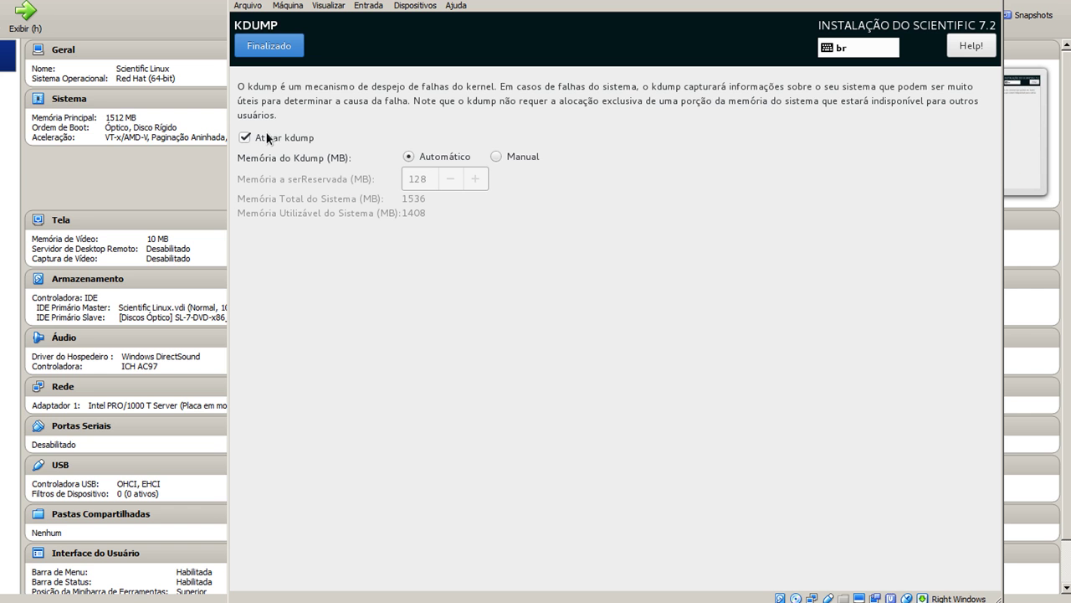
left_click(276, 49)
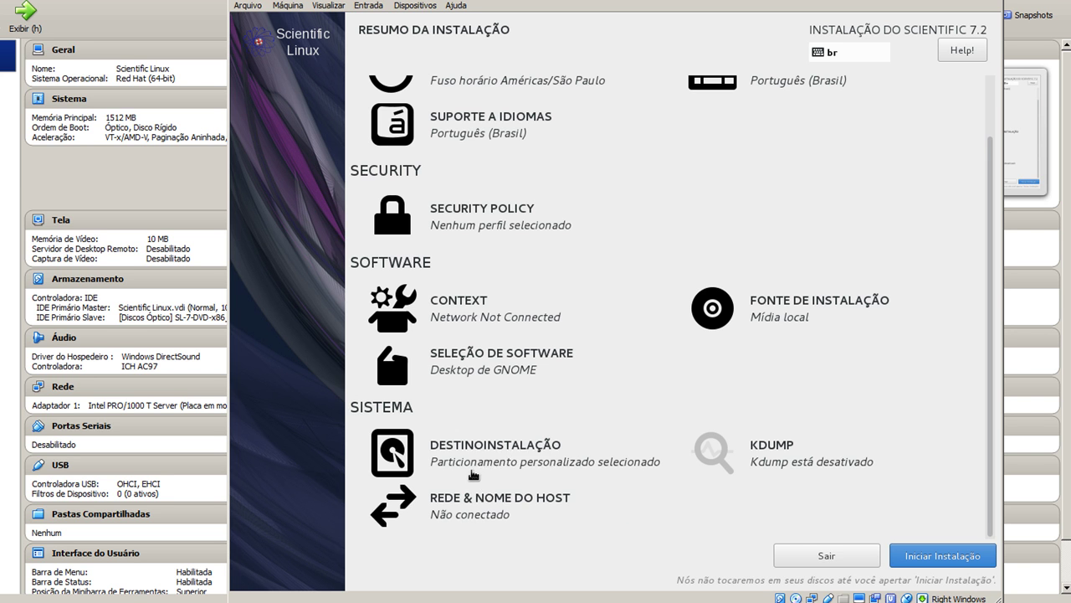
Edit the enp0s17 Ethernet connection and set its IPv4 method to Manual
left_click(473, 494)
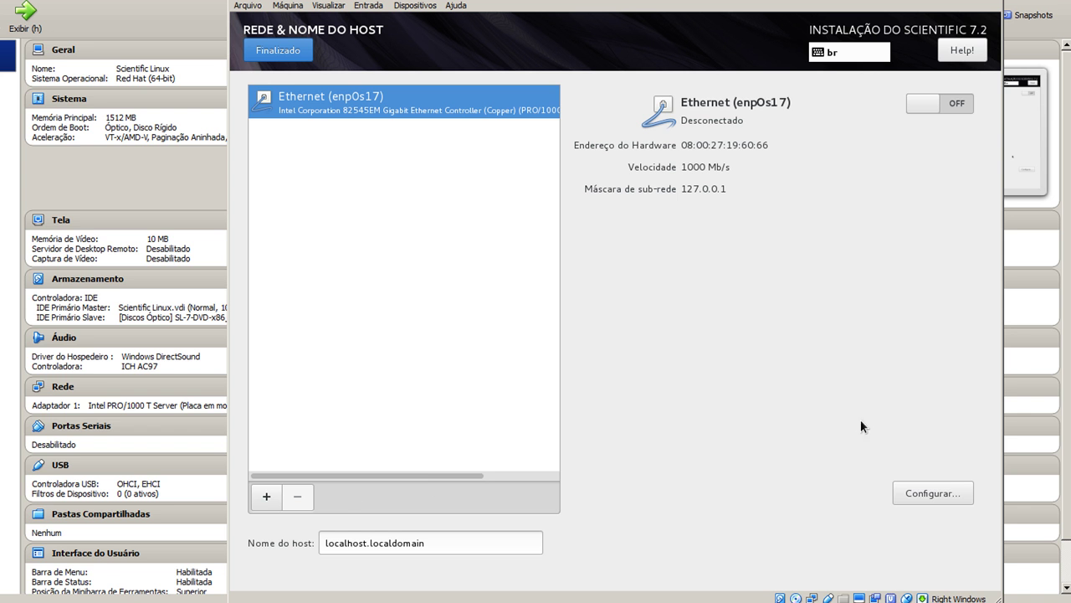
left_click(908, 494)
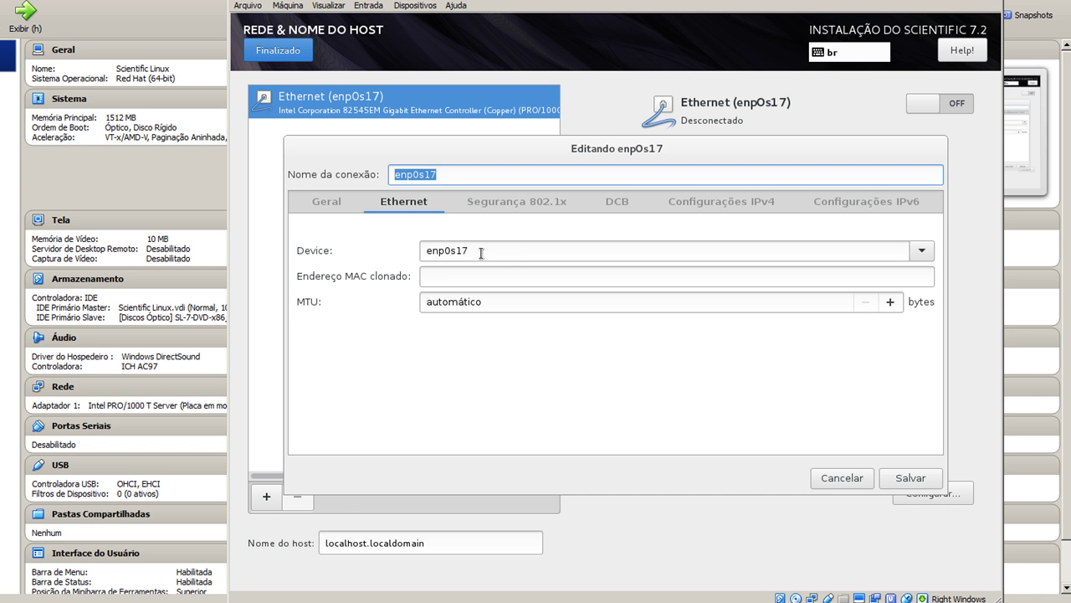
left_click(704, 202)
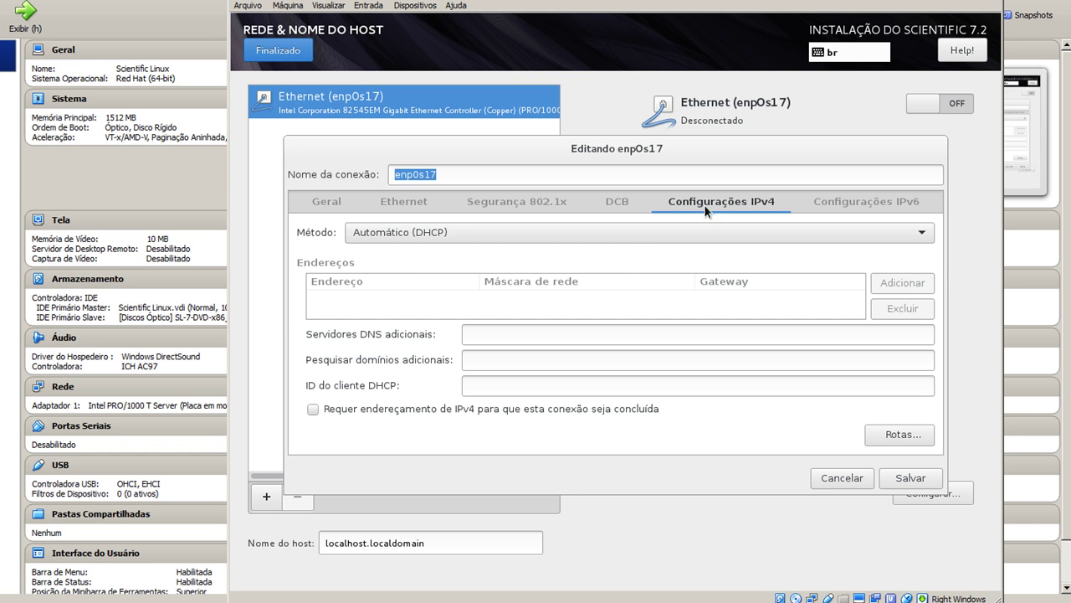
left_click(532, 233)
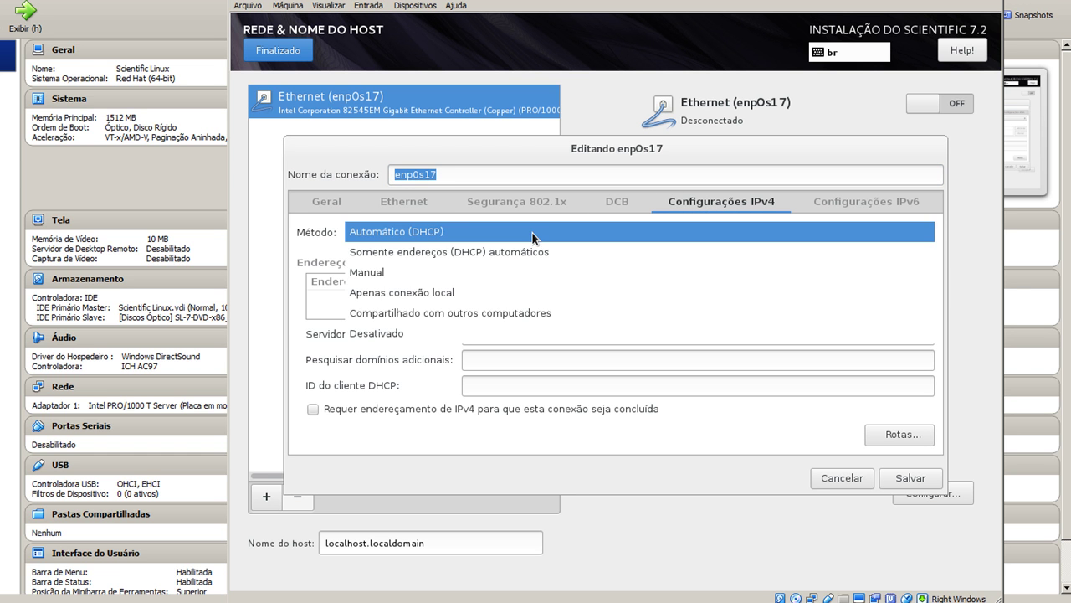
left_click(444, 277)
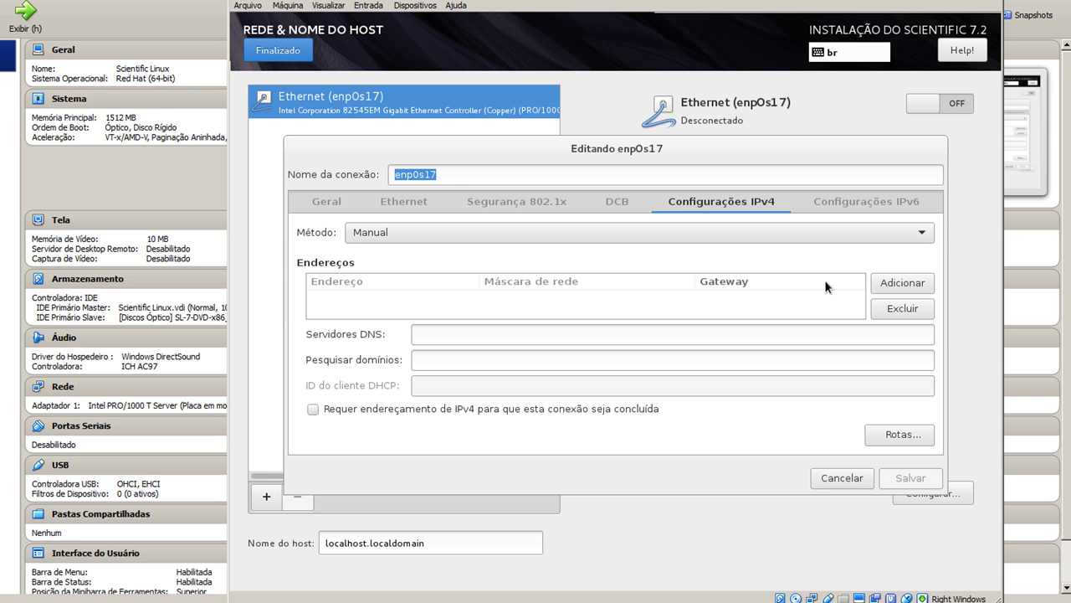
Enter IPv4 address 192.168.0.15, gateway 192.168.0.1 and DNS server 8.8.8.8
left_click(904, 282)
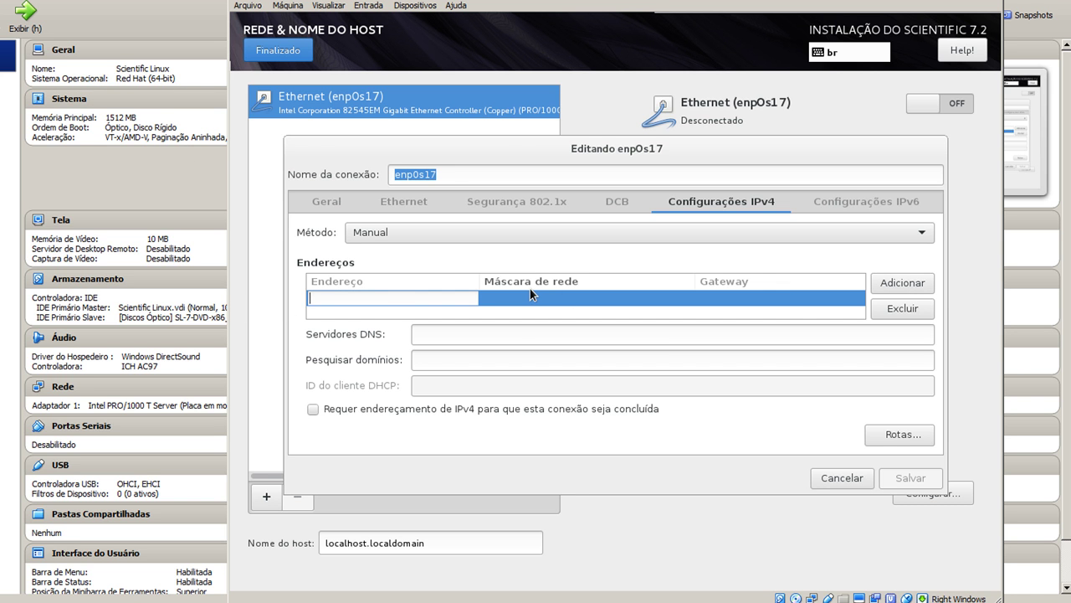
type("192.168.0.15")
key("Tab")
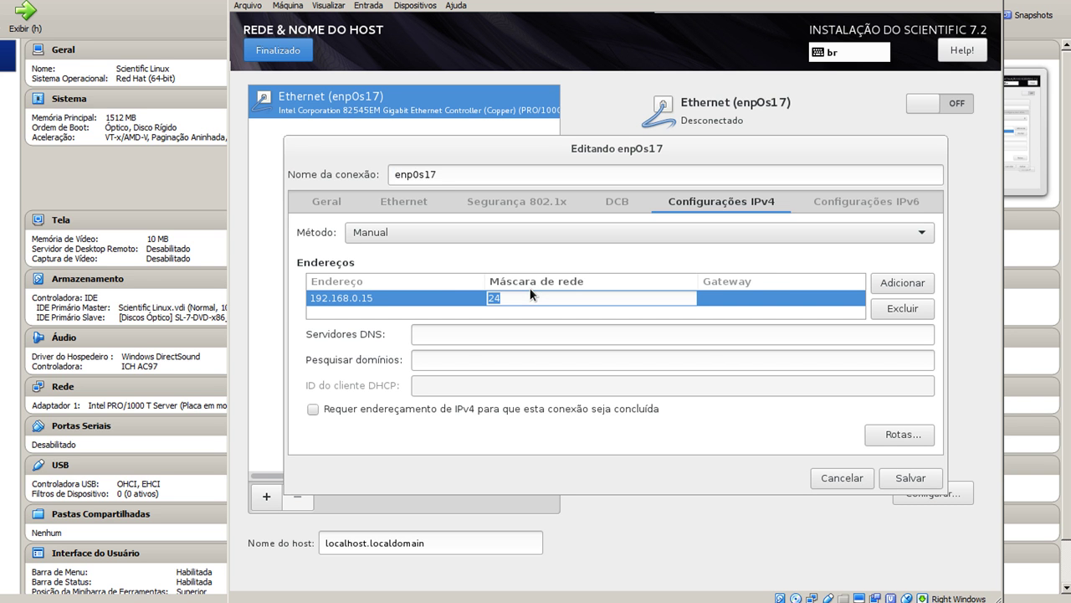
key("Tab")
type("19216")
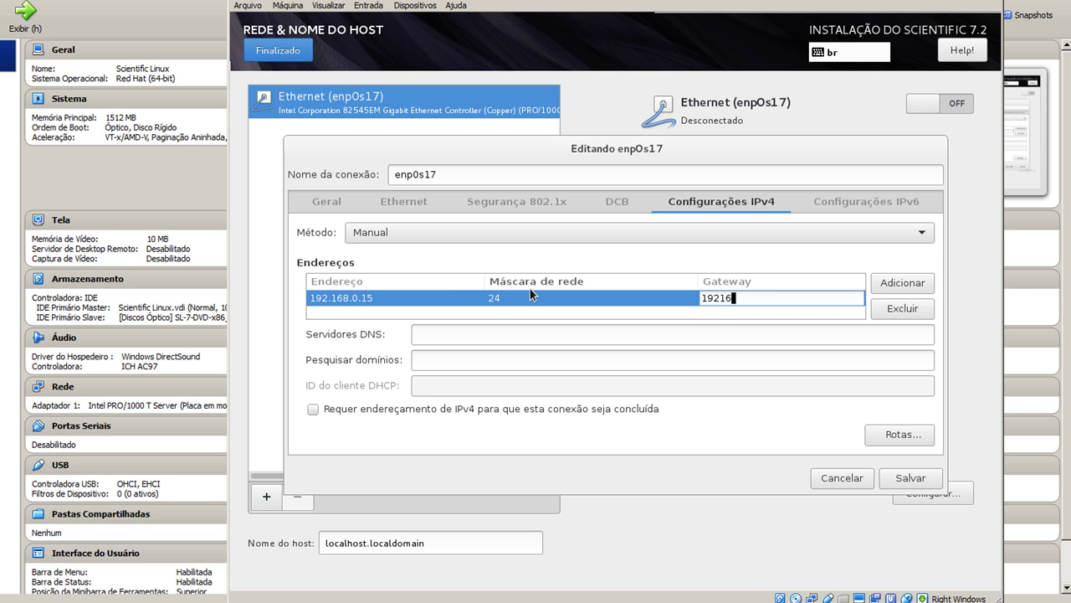
key("BackSpace")
key("BackSpace")
type(".16")
key("BackSpace")
key("BackSpace")
type("168.0.1")
key("Tab")
left_click(525, 333)
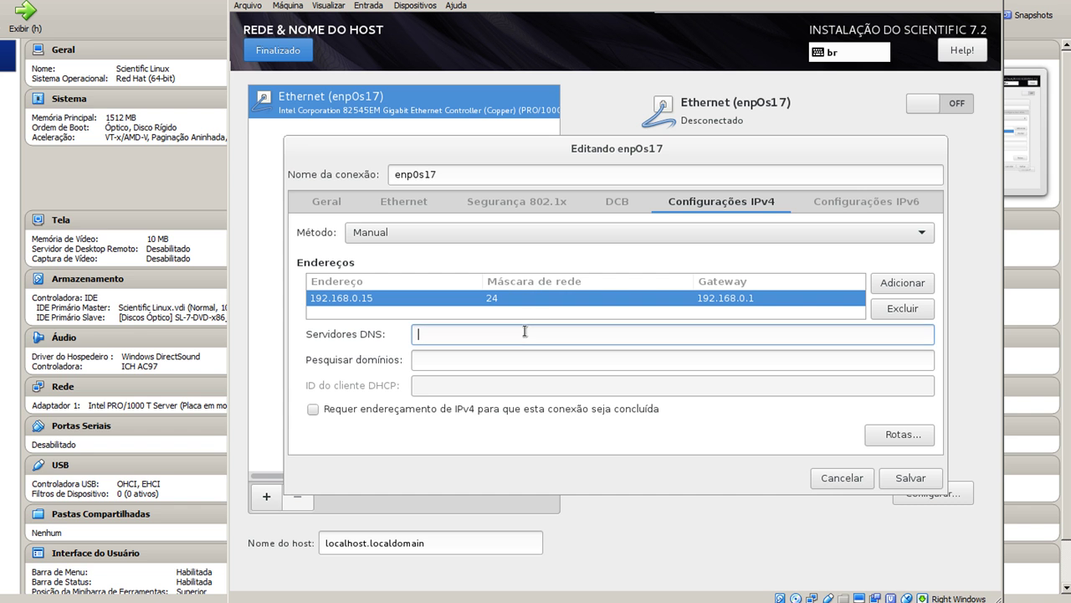
type("8.8.8.8")
Keep IPv6 on Automático, enable Conectar automaticamente on Geral, and save the connection
left_click(873, 208)
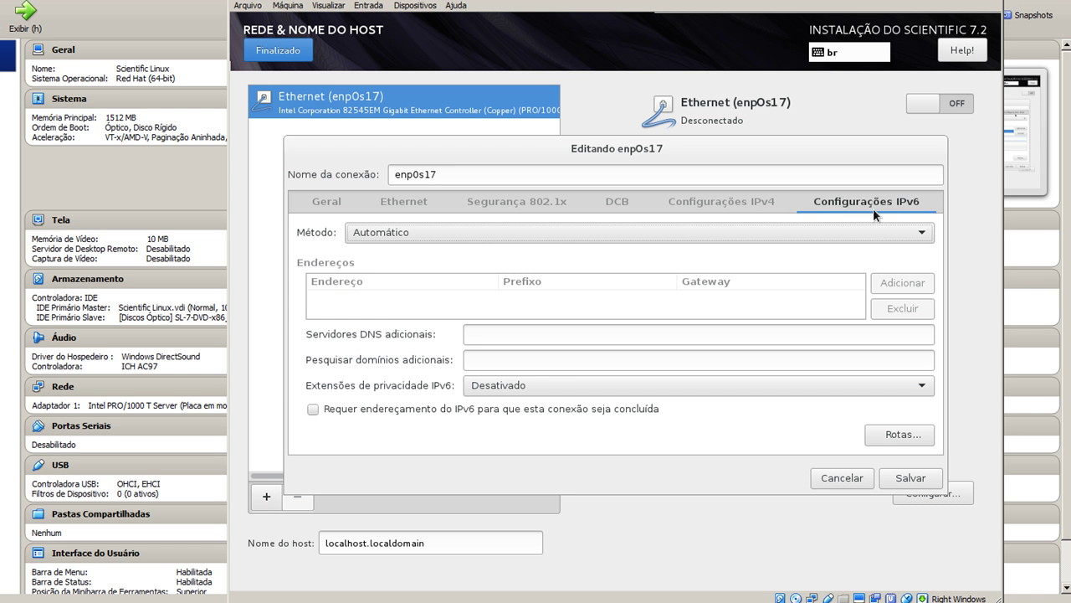
left_click(493, 232)
left_click(493, 232)
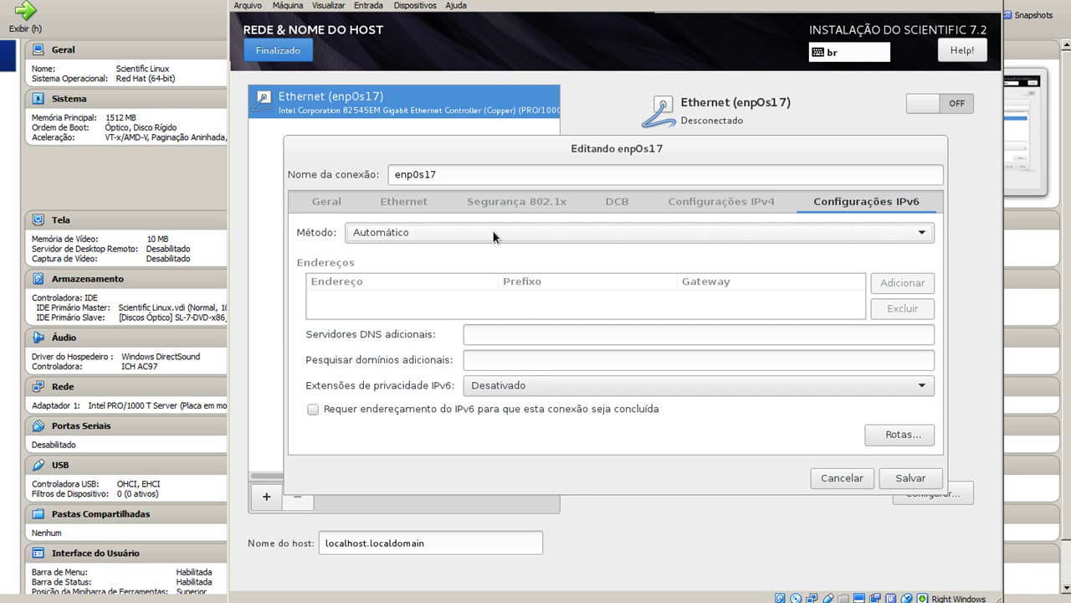
left_click(699, 207)
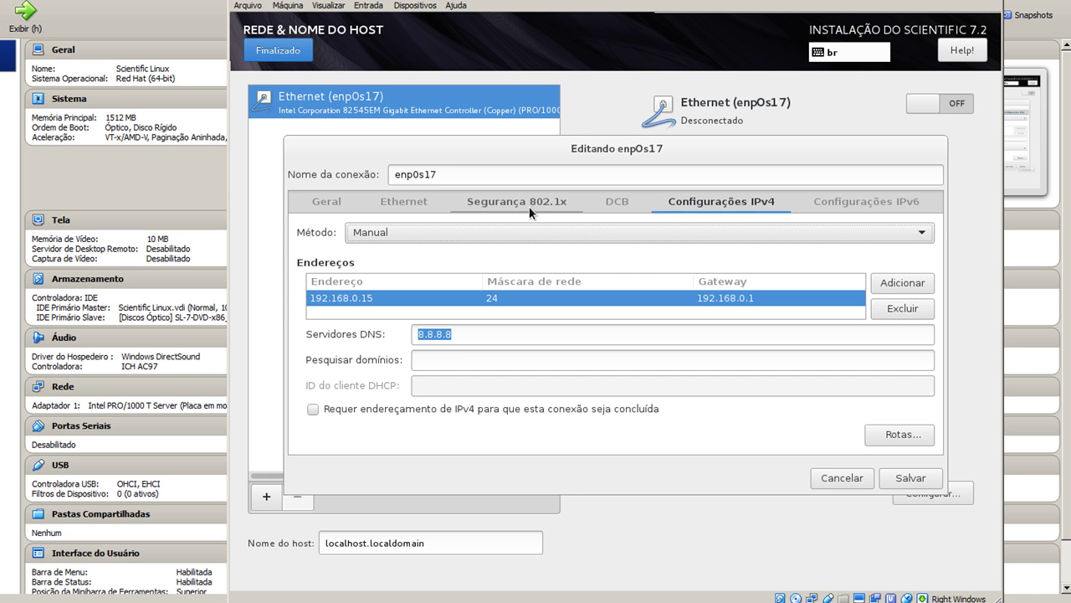
left_click(616, 207)
left_click(506, 198)
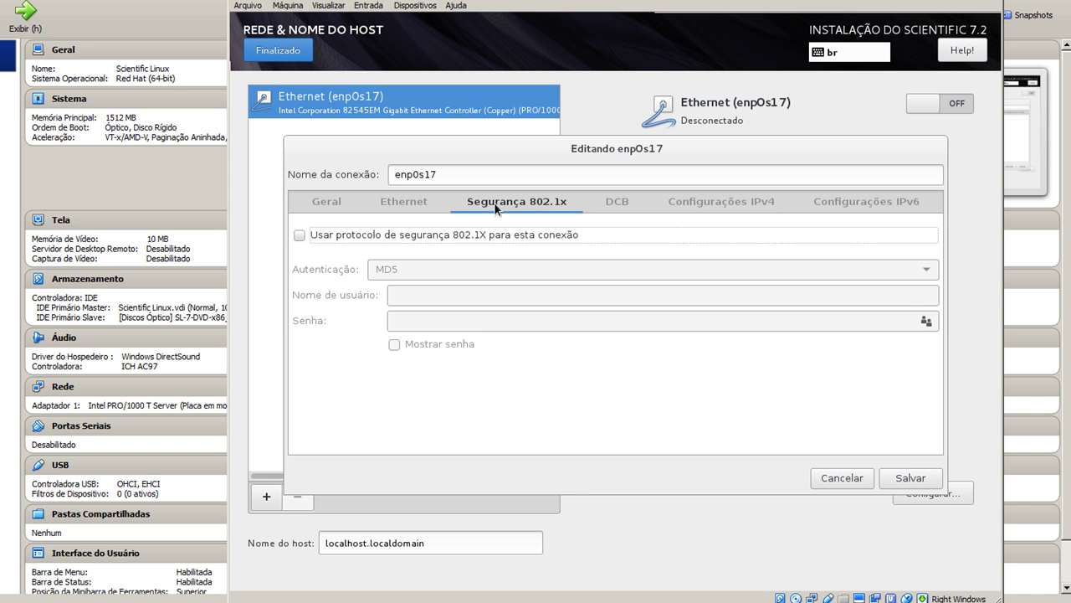
left_click(430, 203)
left_click(322, 205)
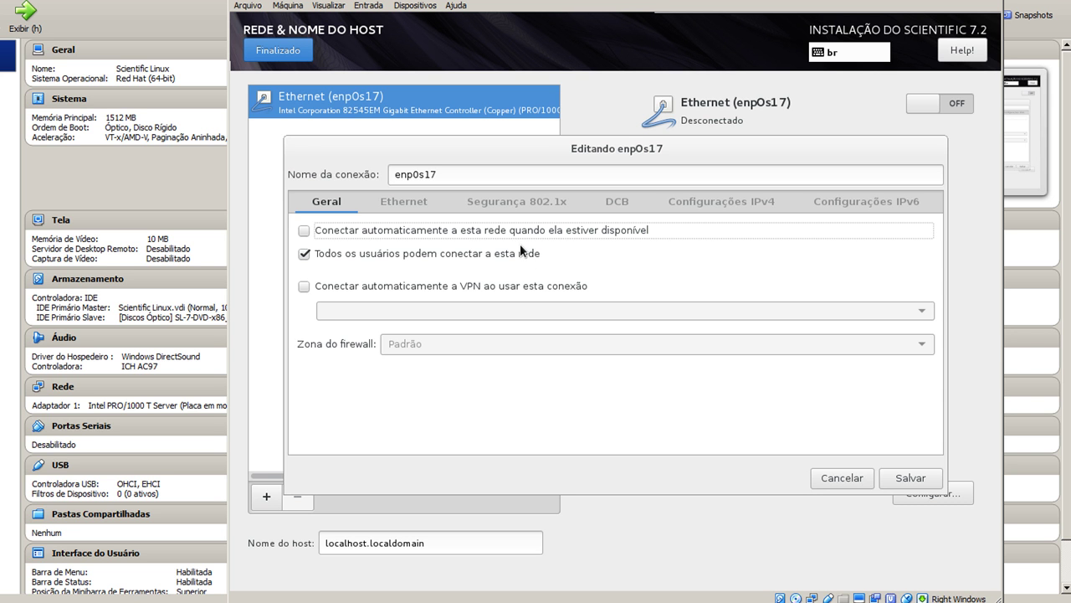
left_click(468, 232)
left_click(892, 477)
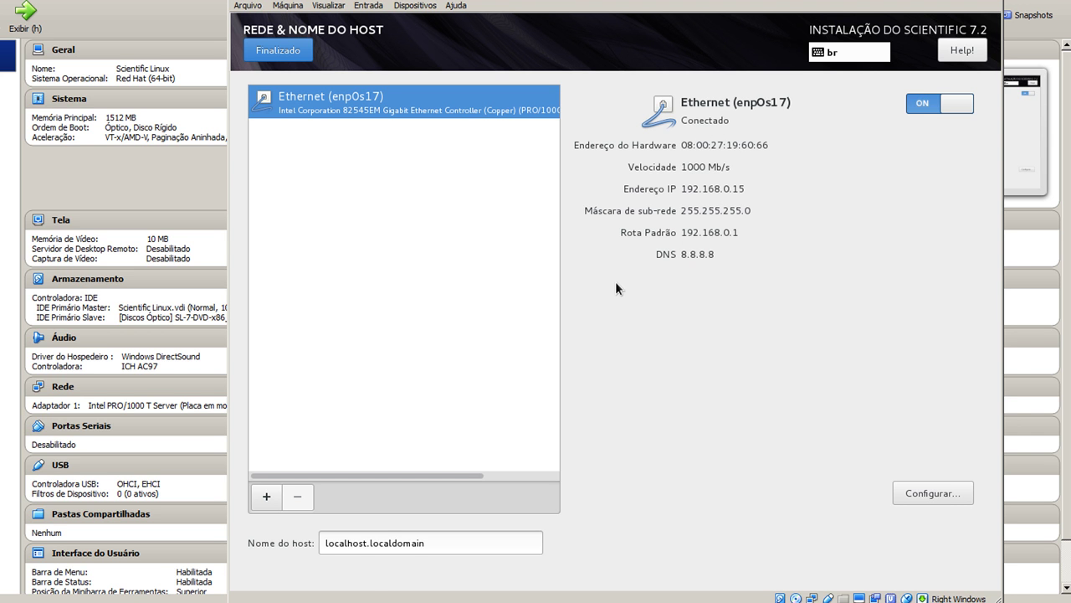
Replace localhost.localdomain with host name 'vg' and review the installation summary
left_click_drag(456, 542, 326, 543)
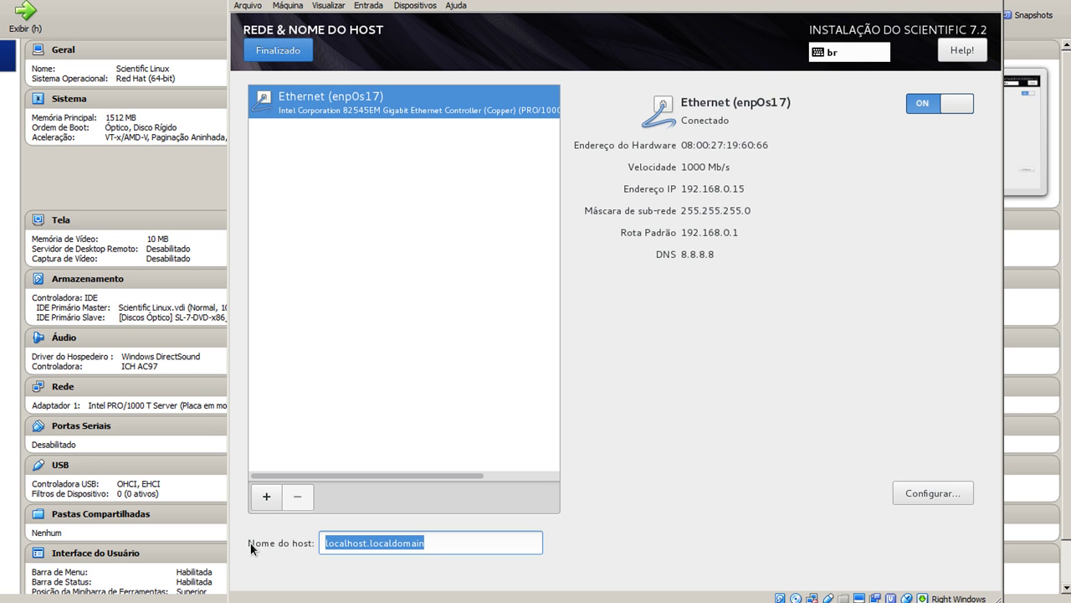
type("vg")
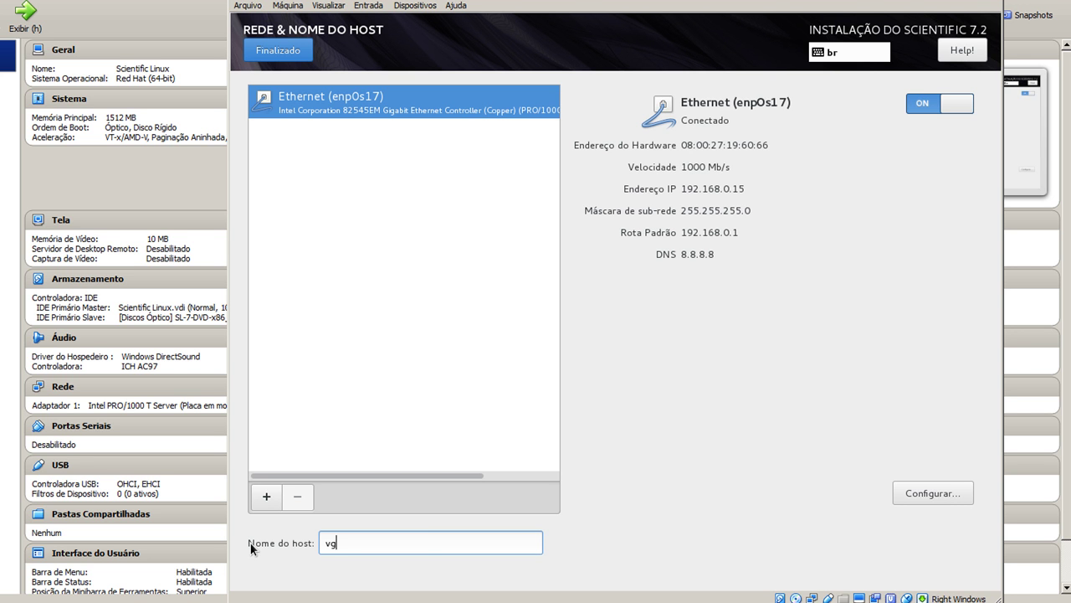
left_click(299, 50)
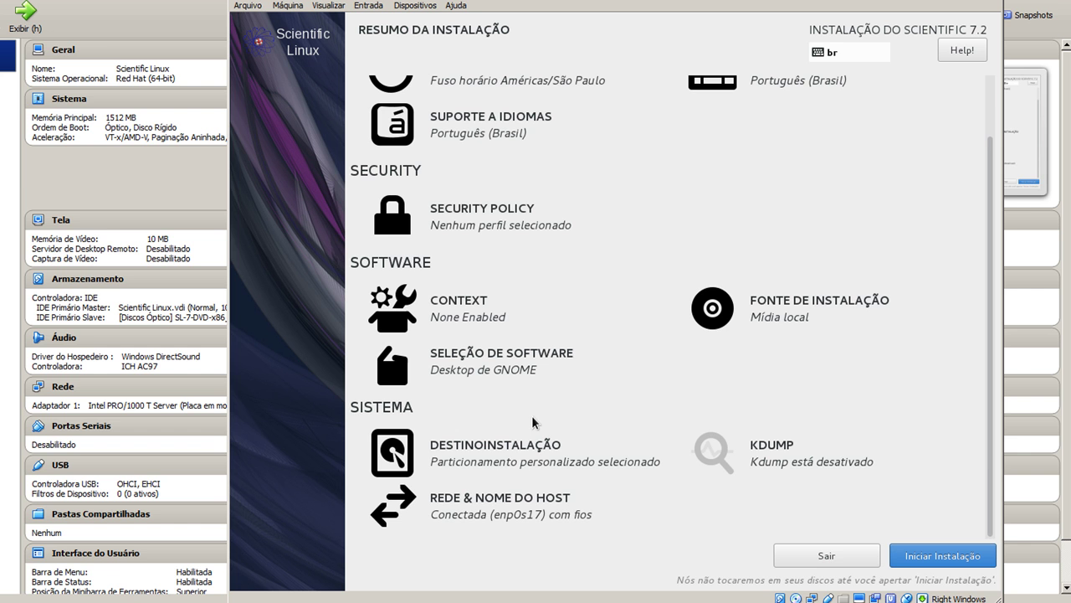
scroll(465, 391, "up", 2)
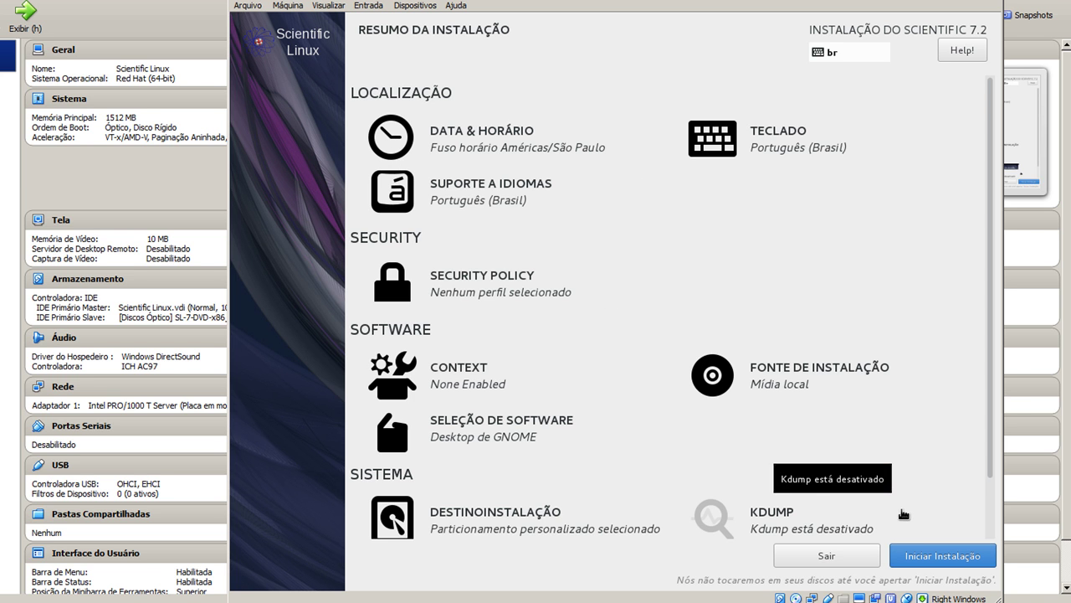
scroll(914, 506, "down", 2)
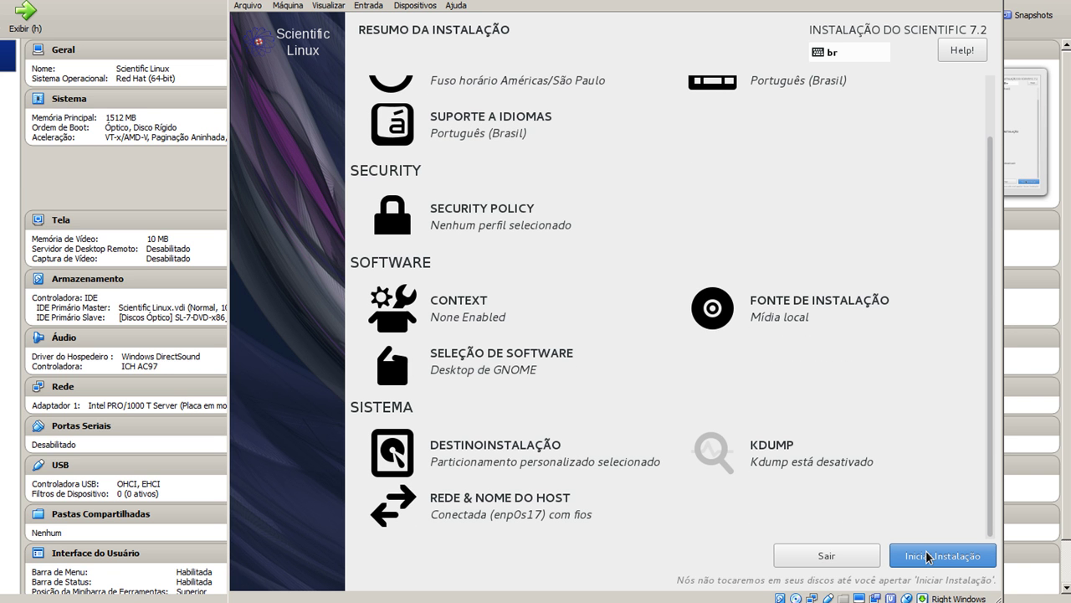
Begin the installation, then enter and confirm the root password and accept it
left_click(928, 558)
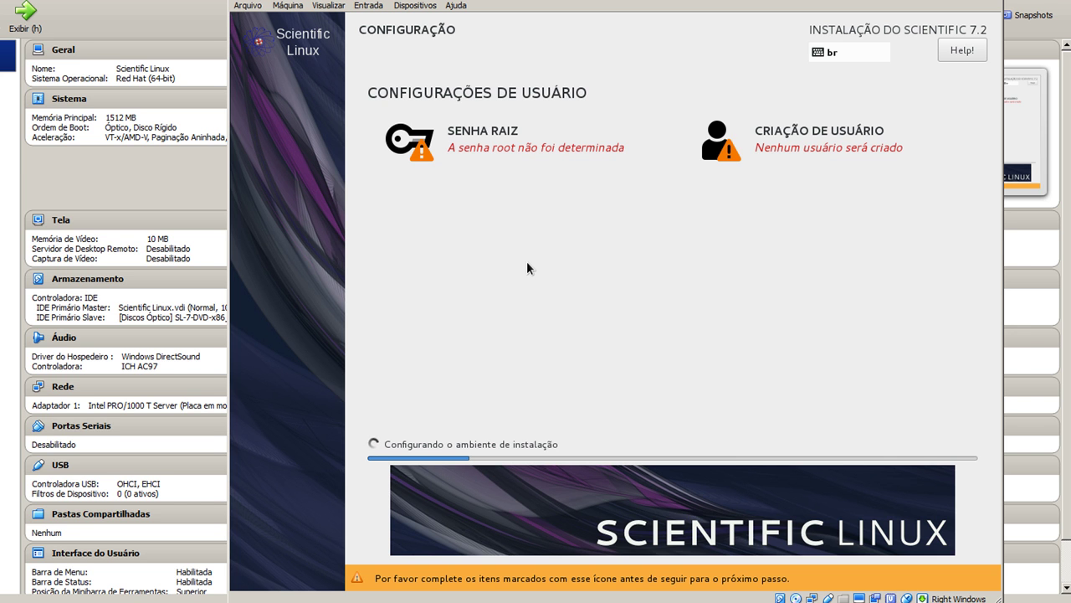
left_click(482, 142)
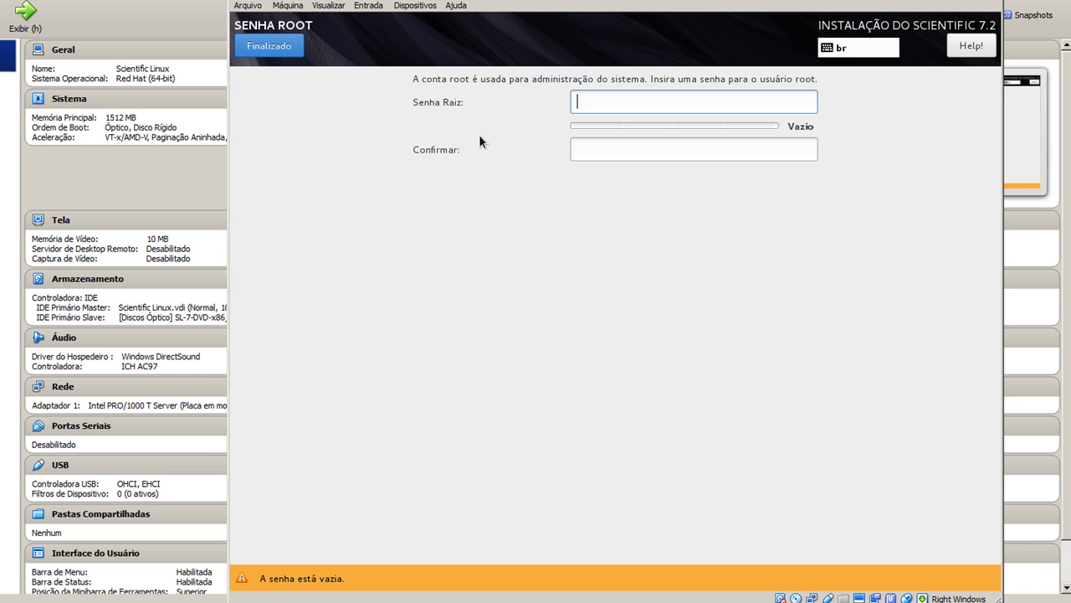
type("••••••••")
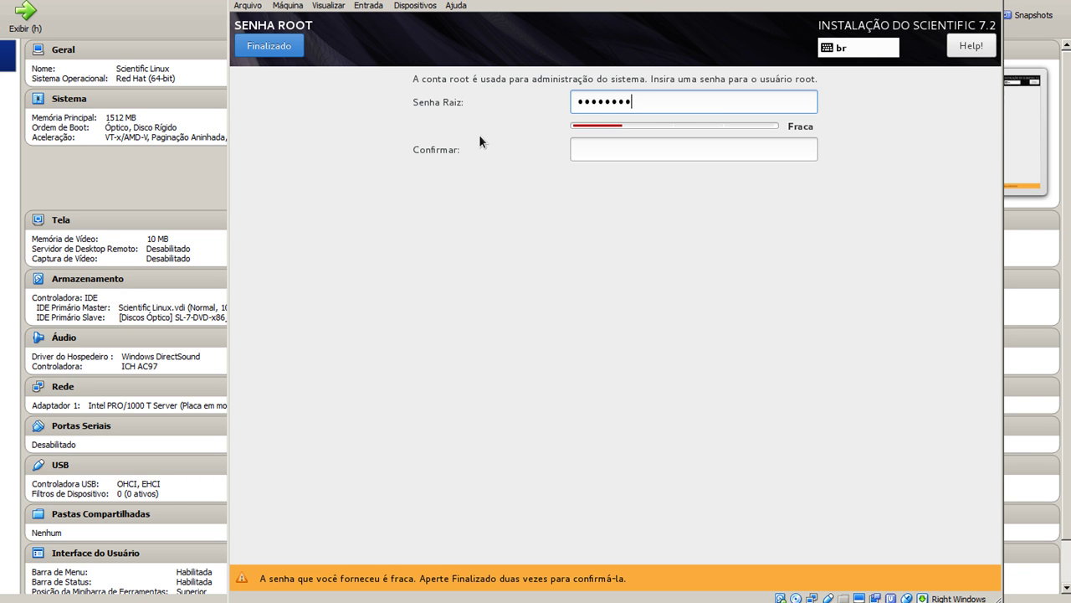
key("Tab")
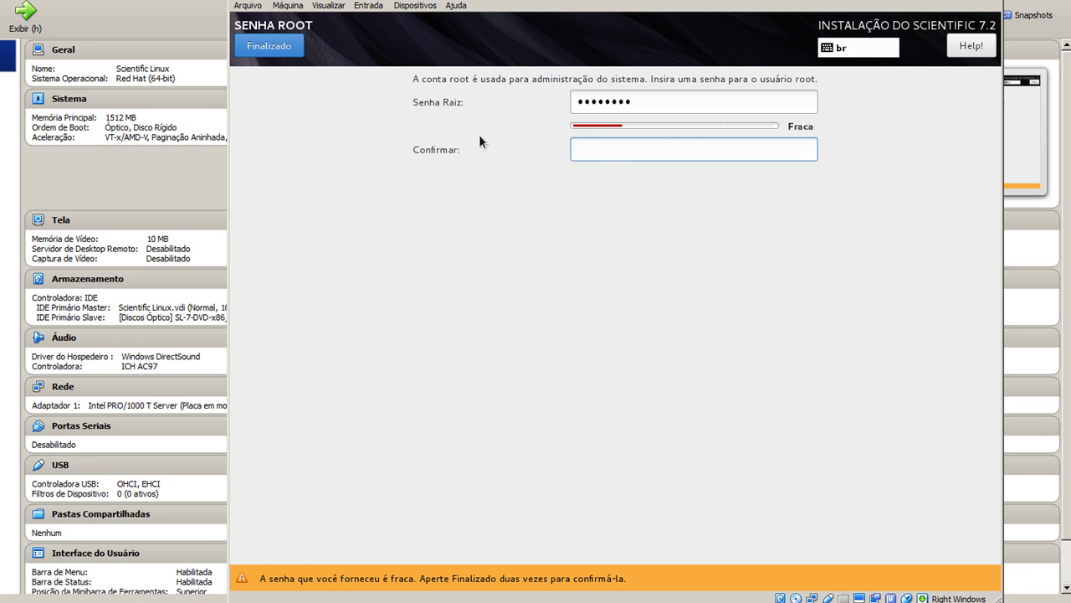
type("•••••••")
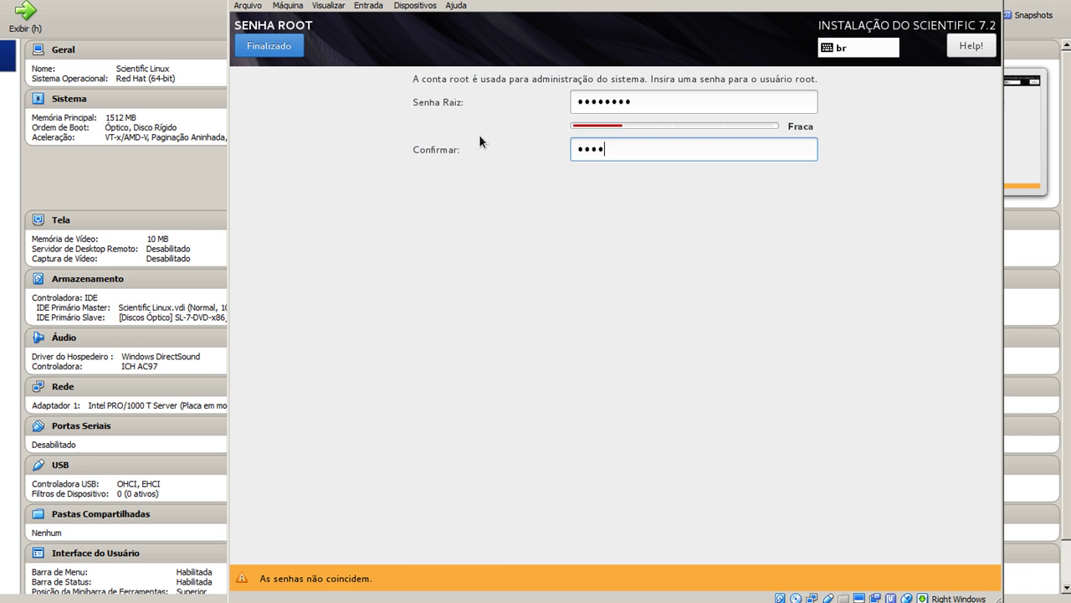
type("•")
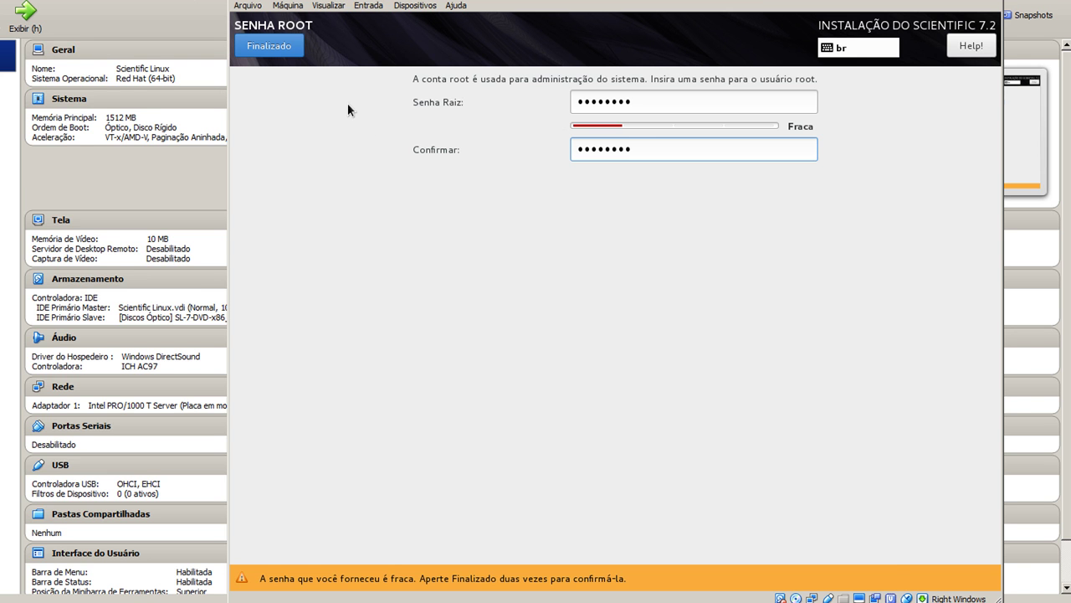
left_click(284, 51)
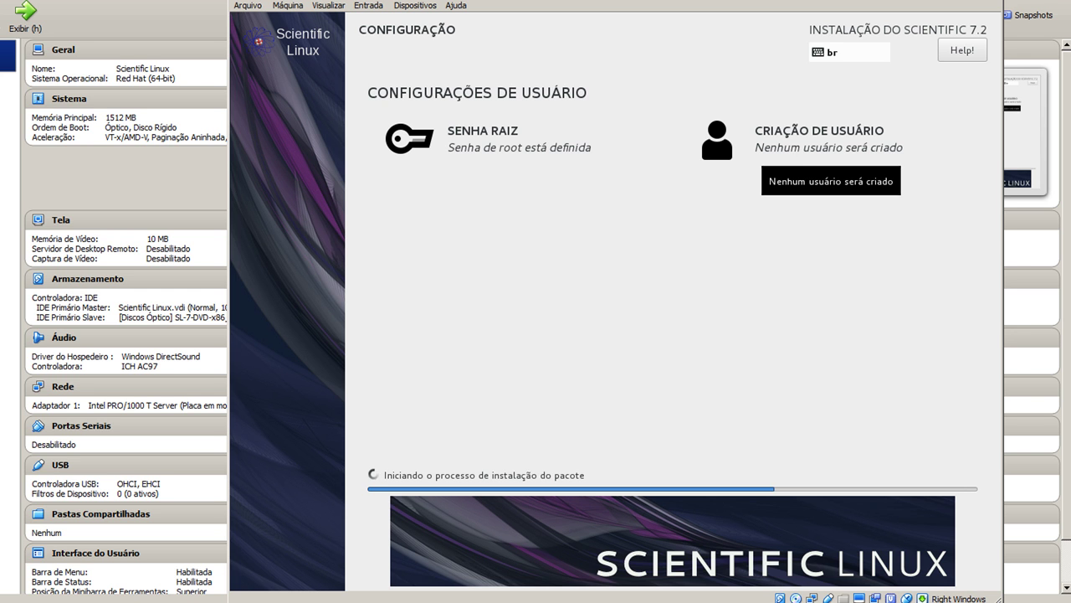
Enter the user's name, make them administrator, set and confirm a password, closing Avançado unchanged
left_click(797, 132)
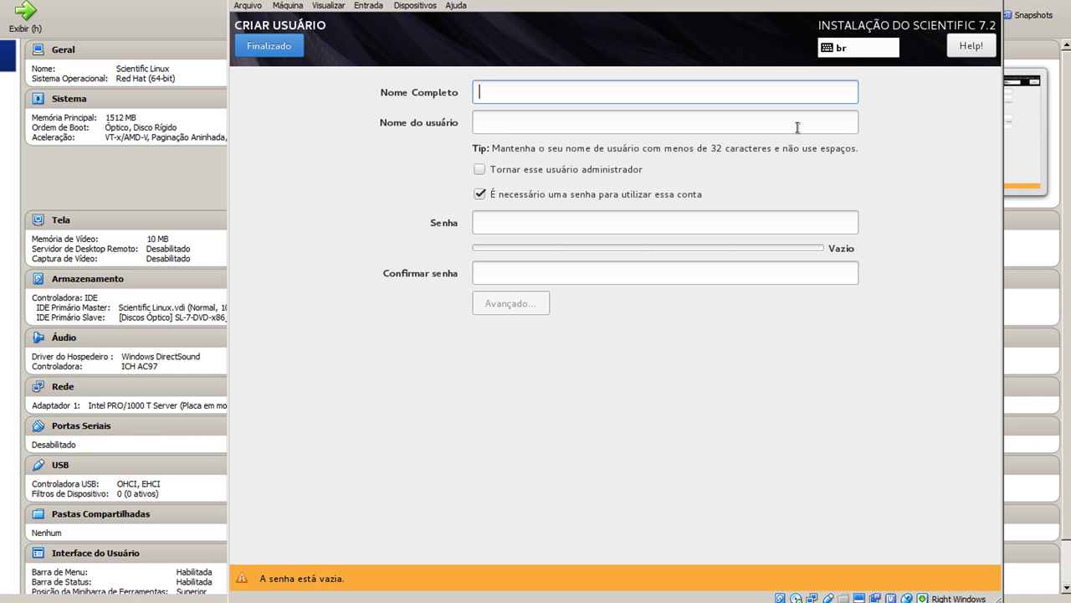
type("vanderson")
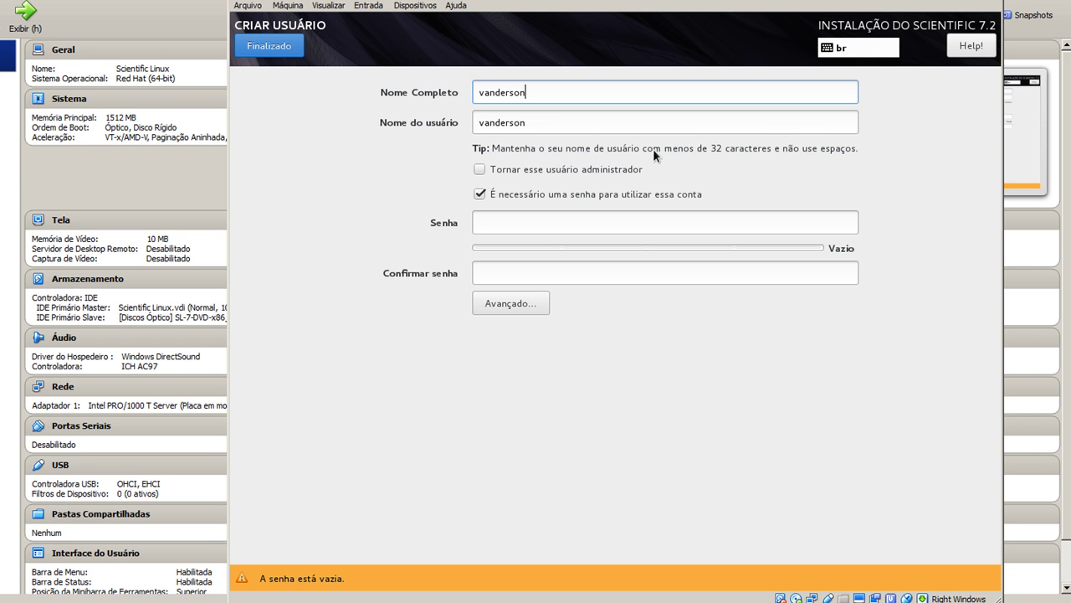
left_click(575, 169)
left_click(581, 219)
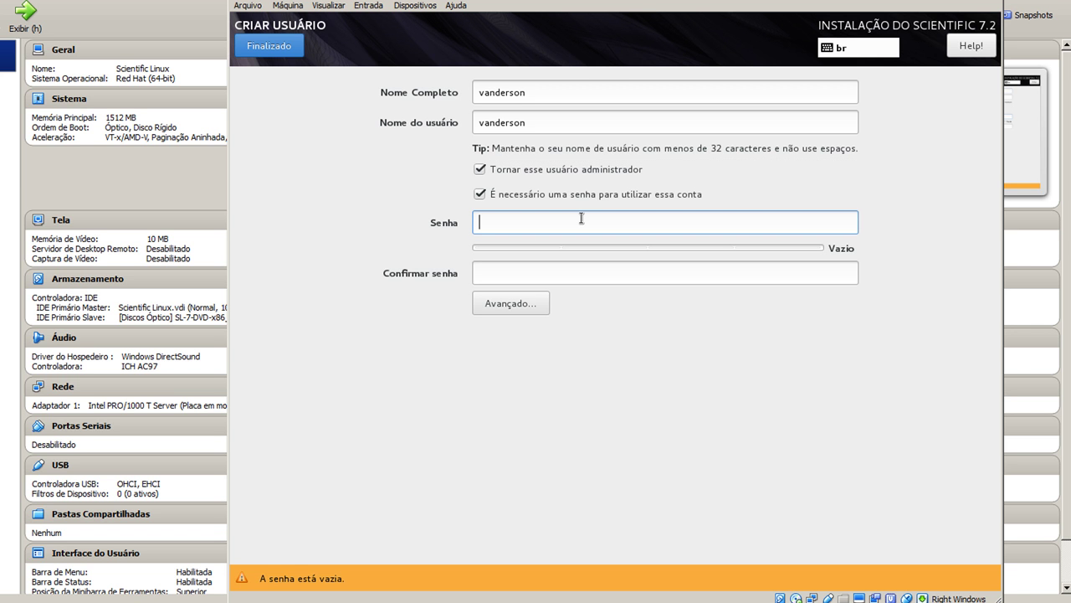
type("********")
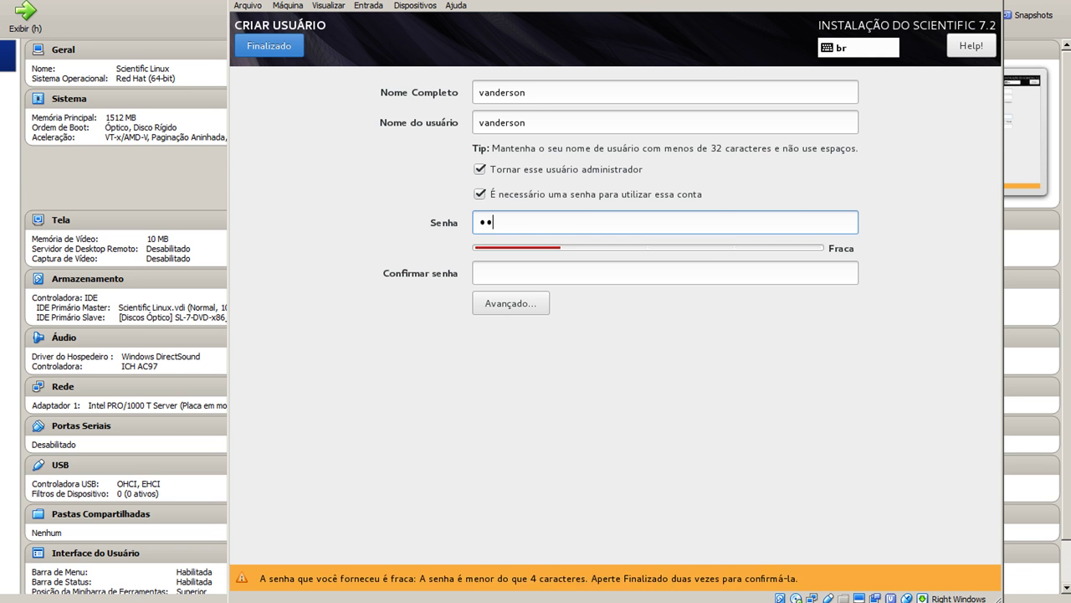
key("Tab")
type("********")
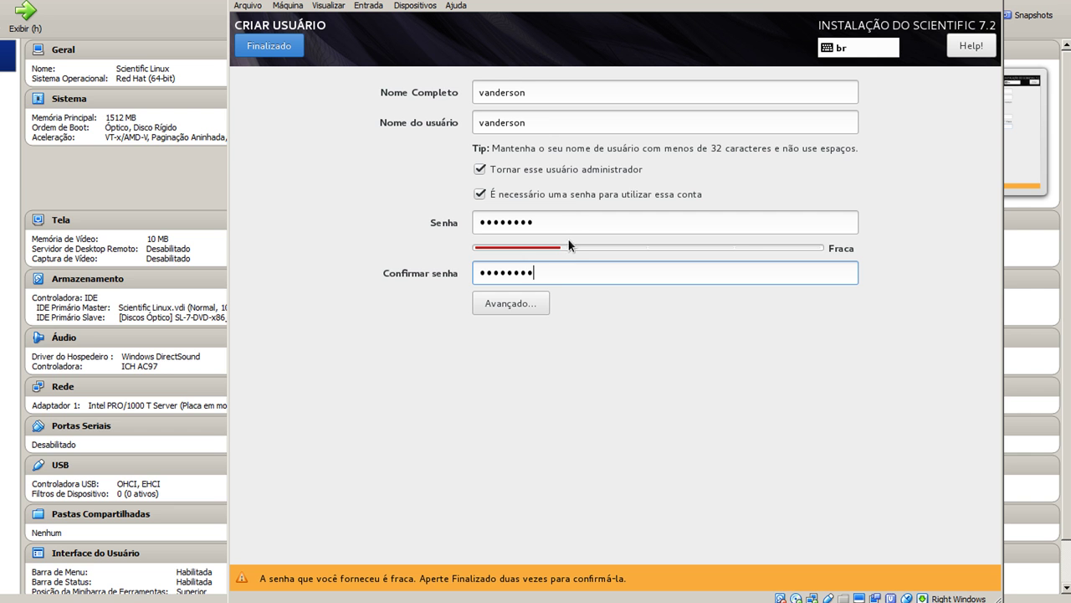
left_click(524, 305)
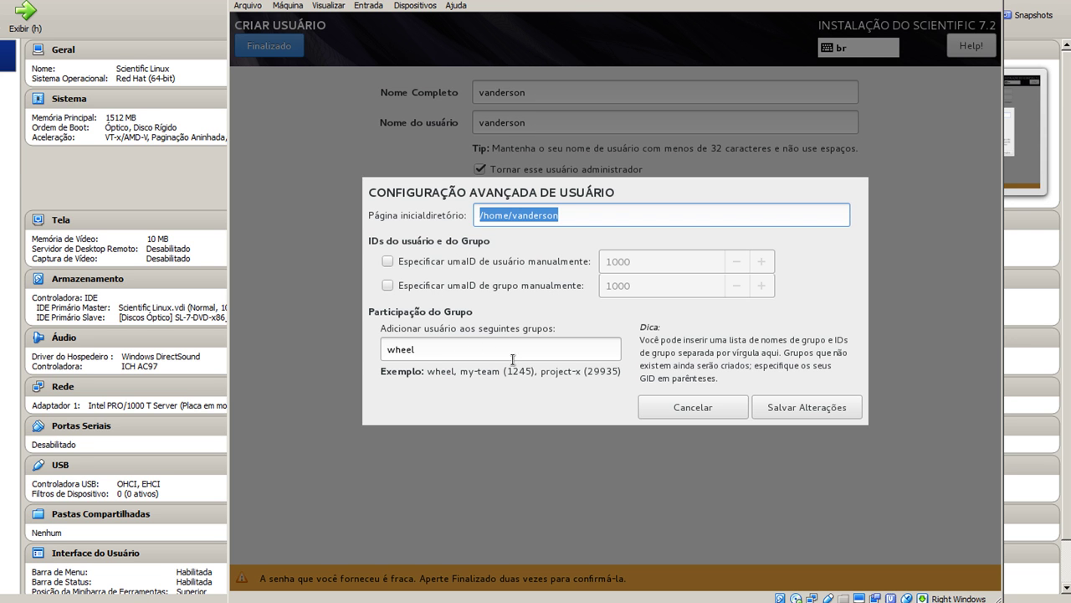
left_click(699, 407)
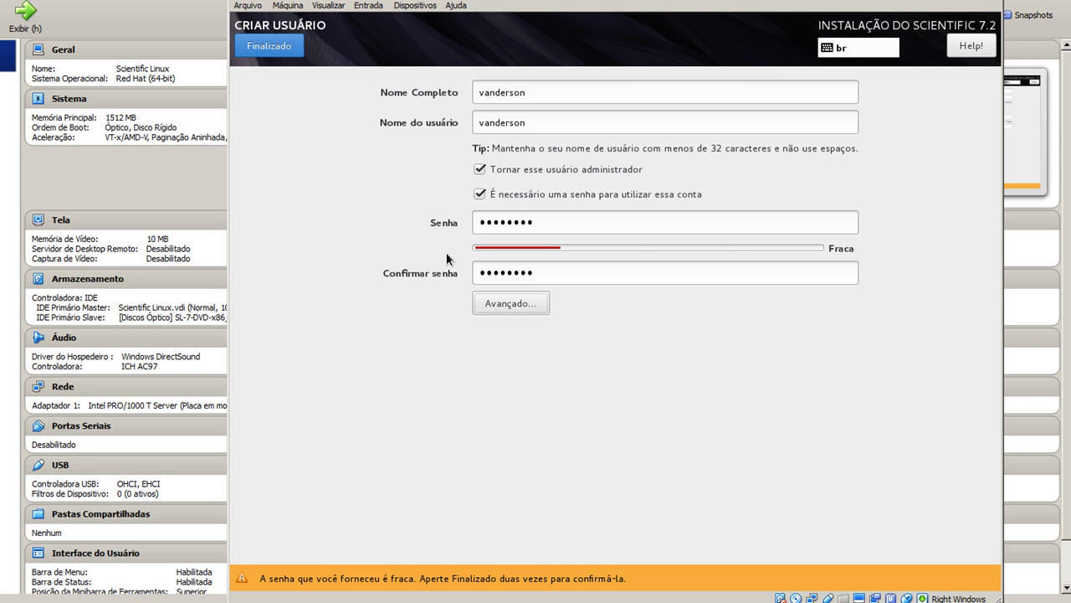
Accept the administrator user despite the weak password and wait for installation to complete
left_click(287, 46)
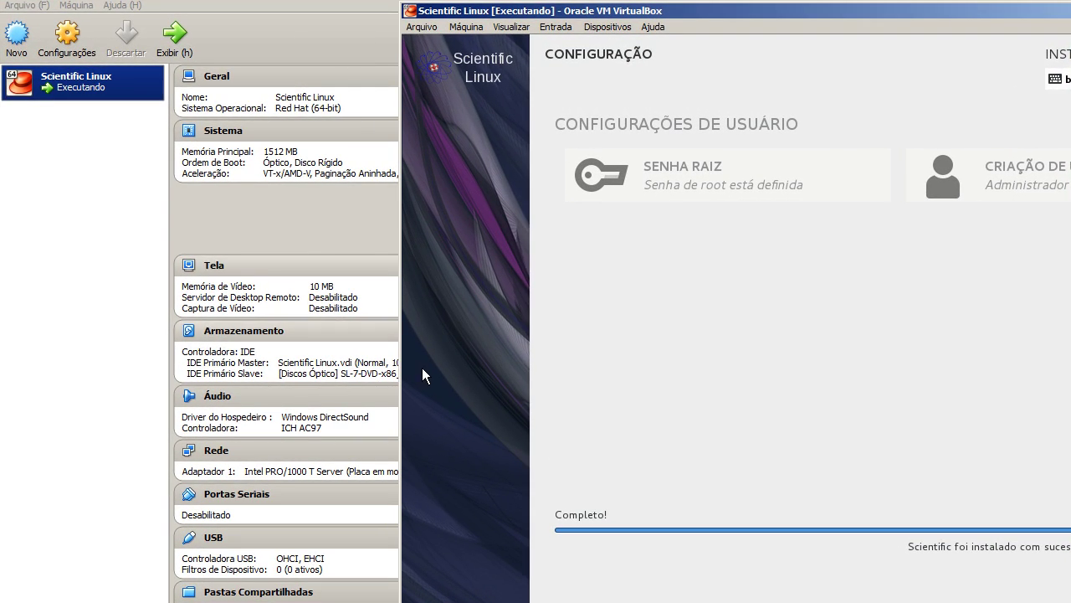
Capture mouse input into the VM and reboot the guest with Reinicializar
left_click(756, 490)
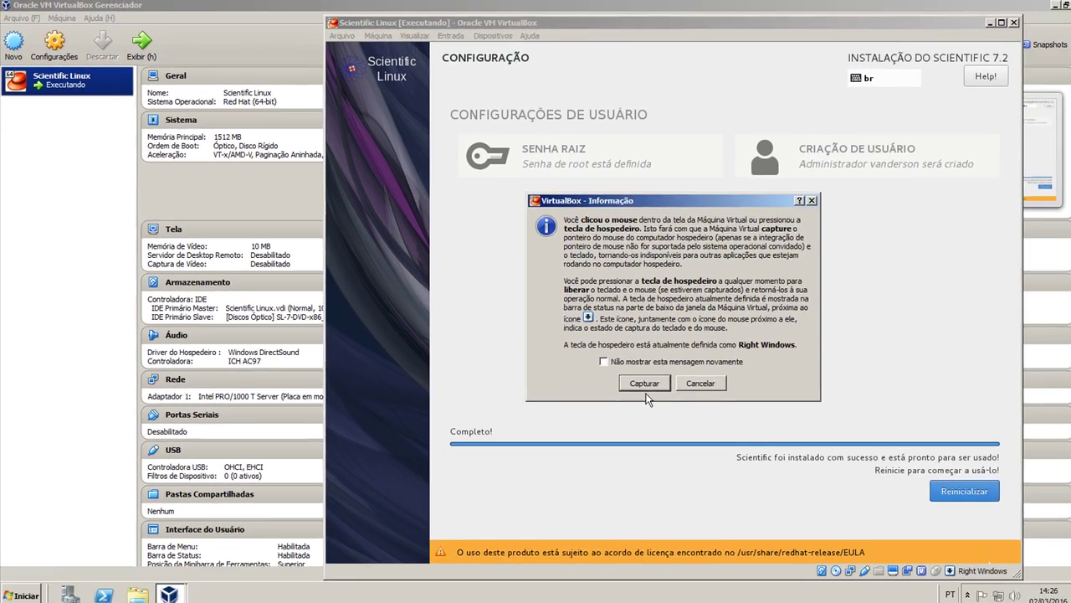
left_click(645, 384)
left_click(939, 488)
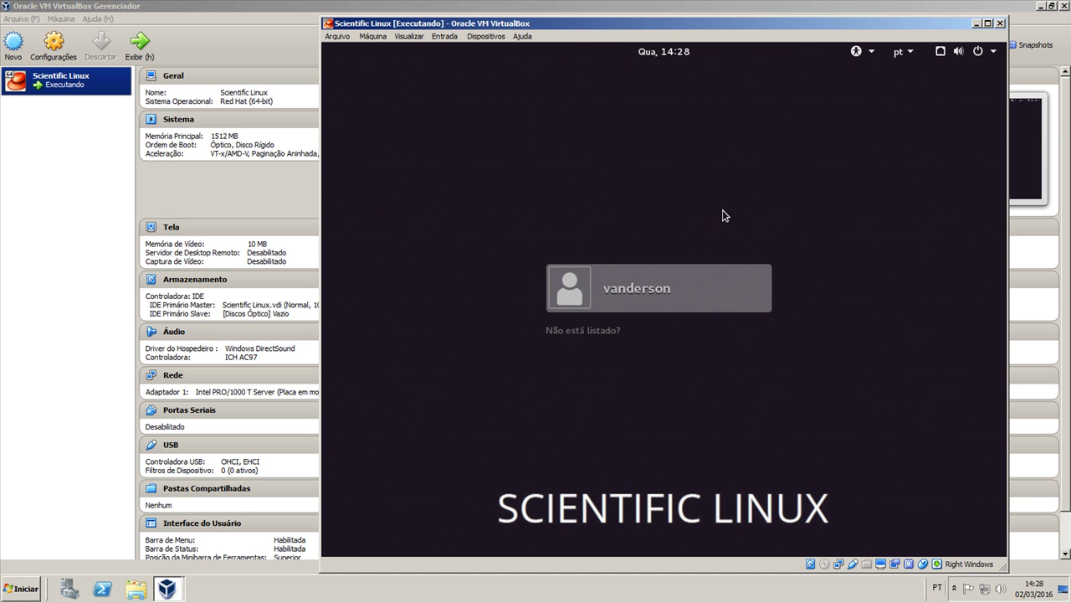
Select the user on the login screen and log in with the account password
left_click(672, 294)
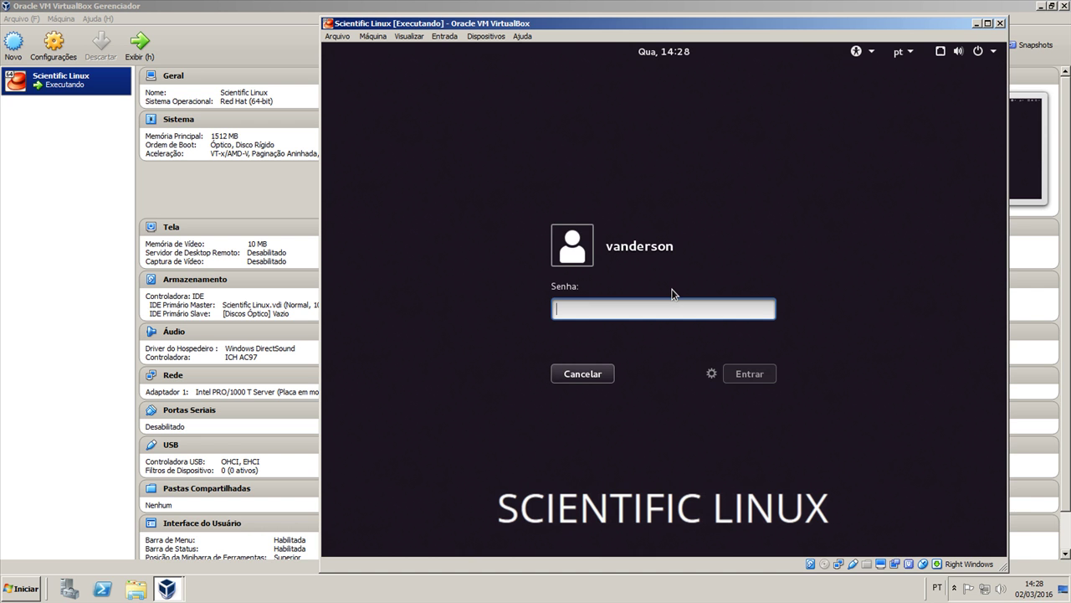
type("********")
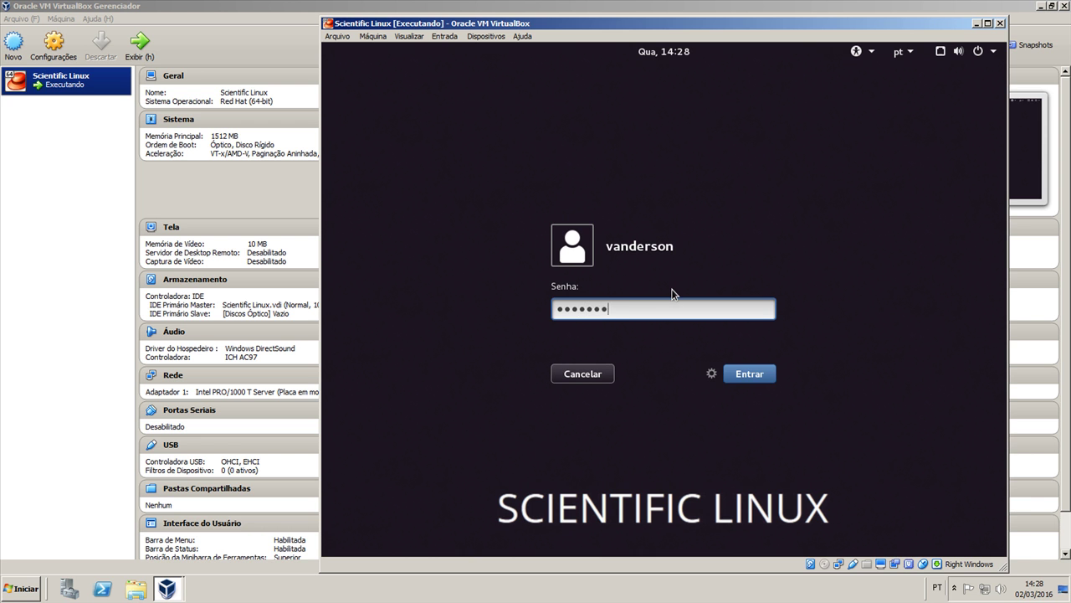
key("Return")
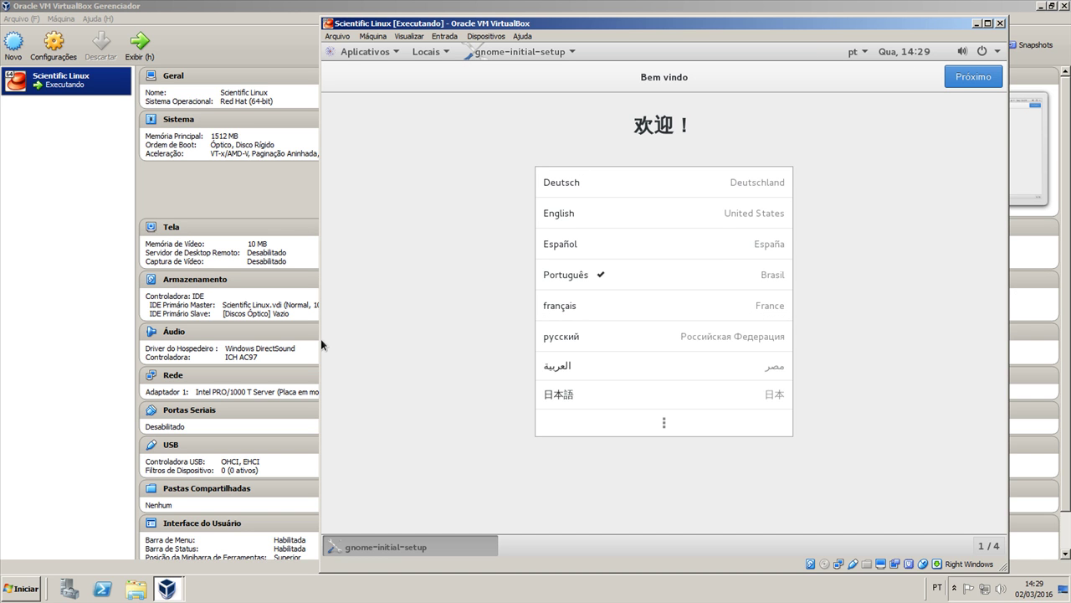
Finish first-run setup keeping Português (Brasil), skipping online accounts
left_click(988, 82)
left_click(987, 82)
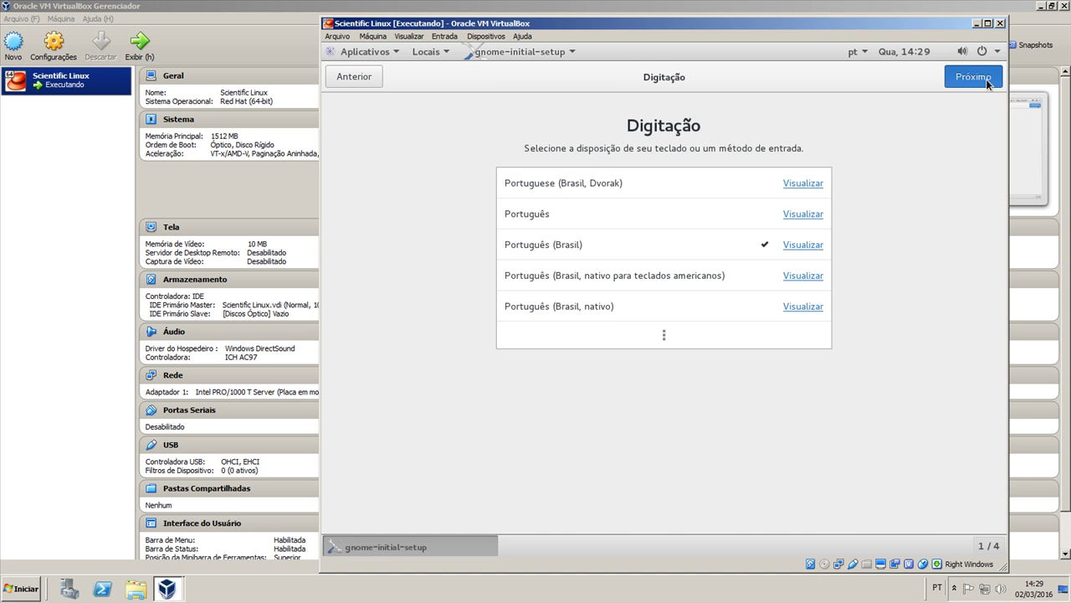
left_click(987, 82)
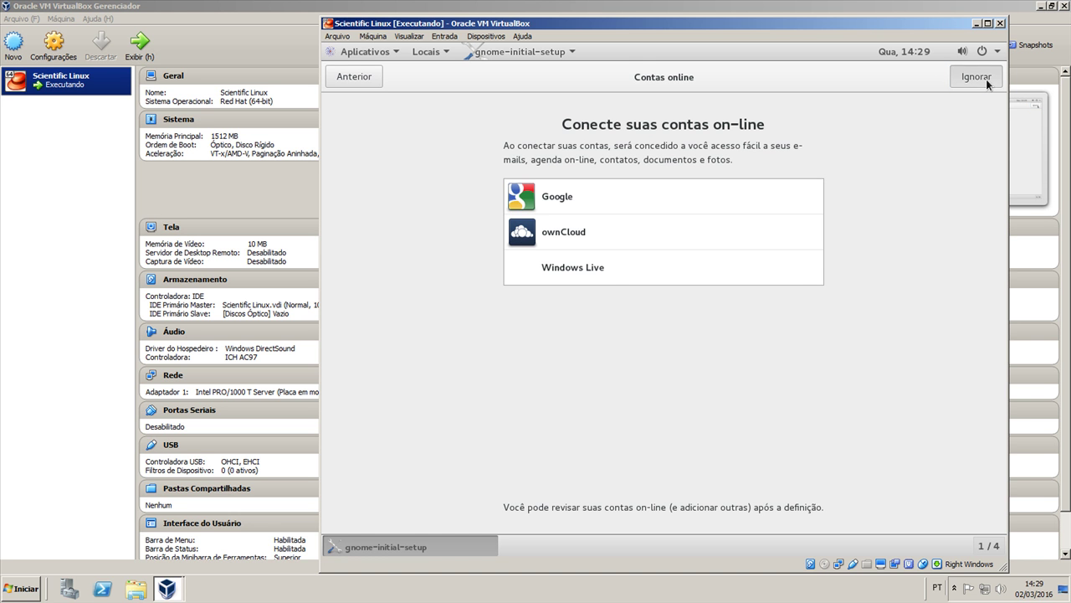
left_click(664, 381)
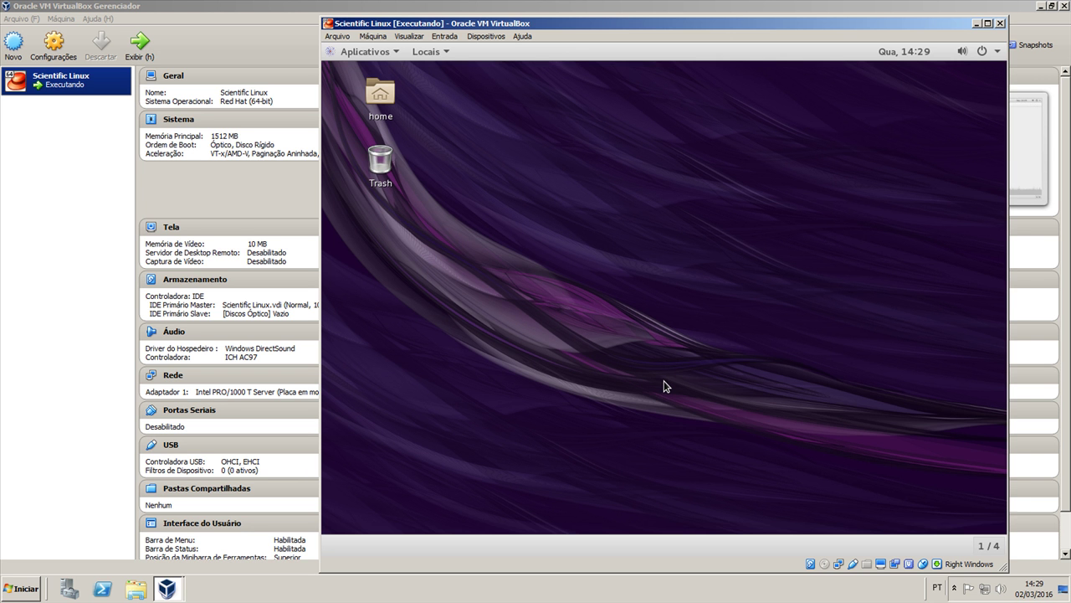
Launch Terminal from Aplicativos > Utilitários
left_click(366, 53)
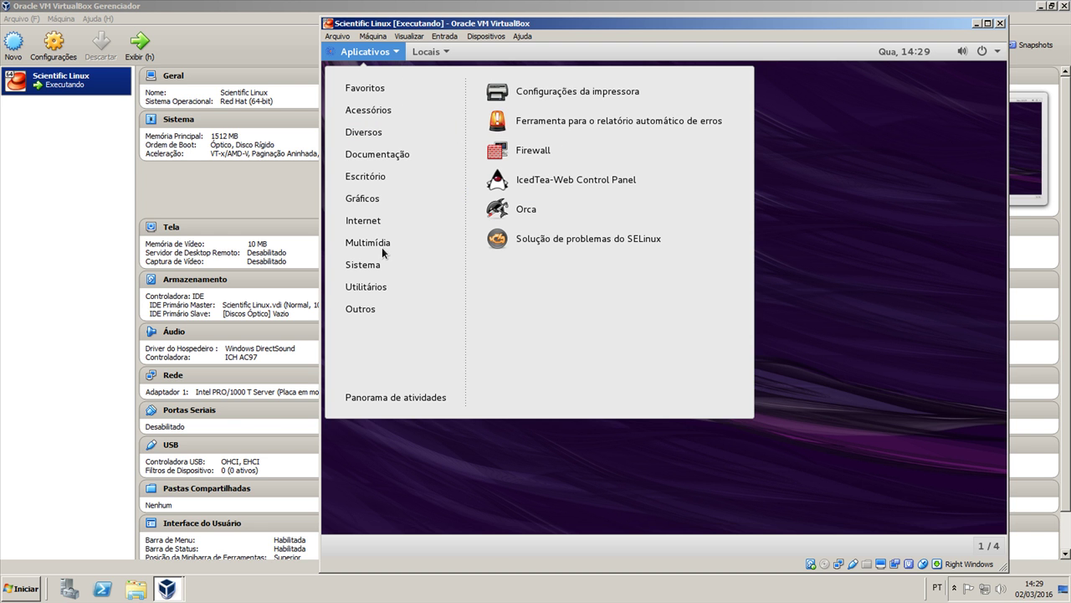
mouse_move(384, 246)
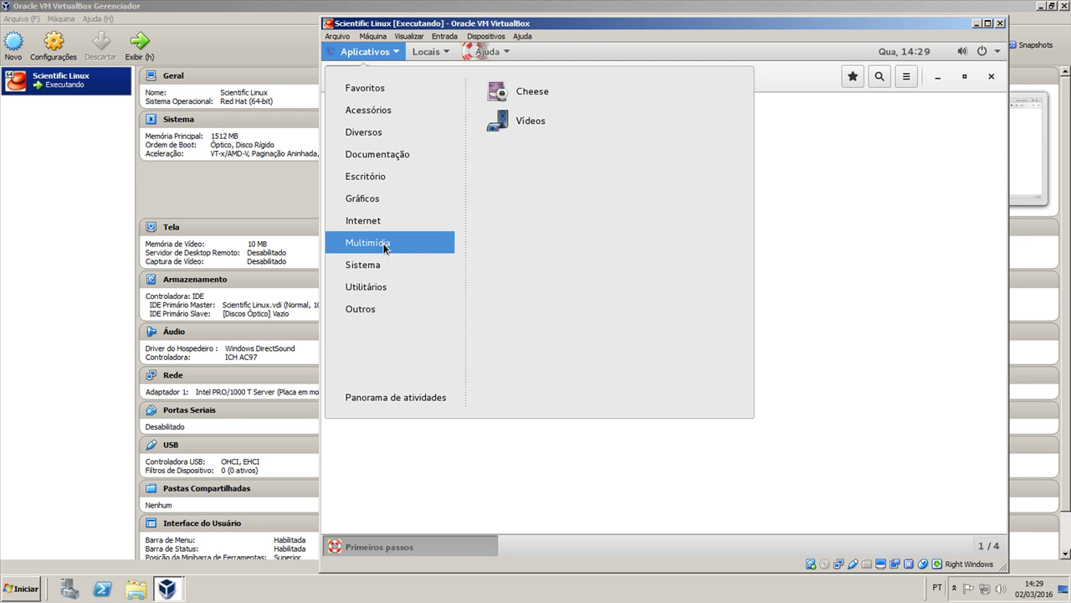
left_click(382, 290)
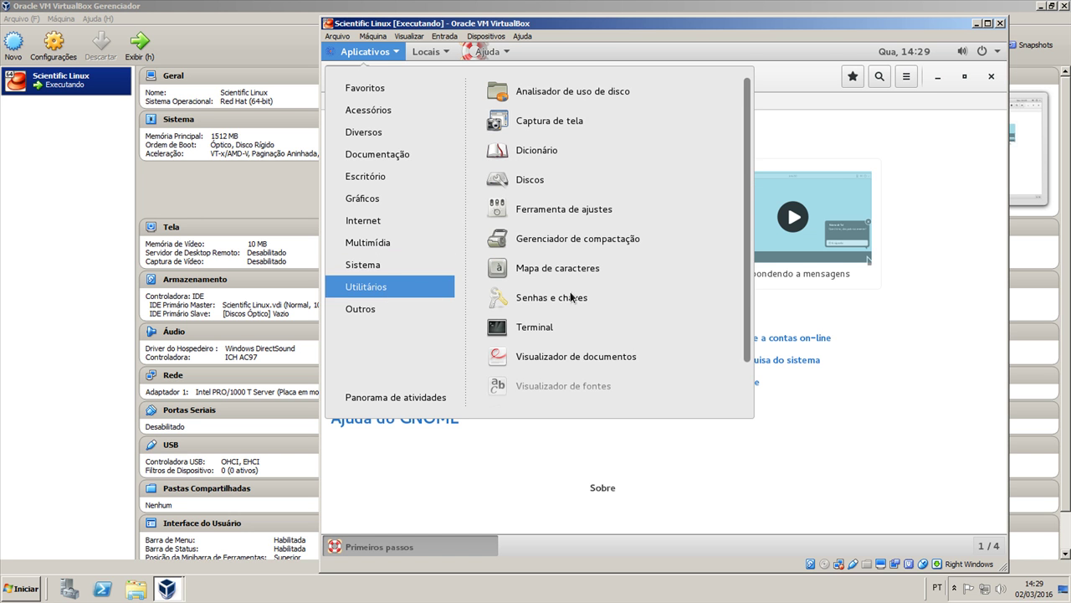
left_click(550, 326)
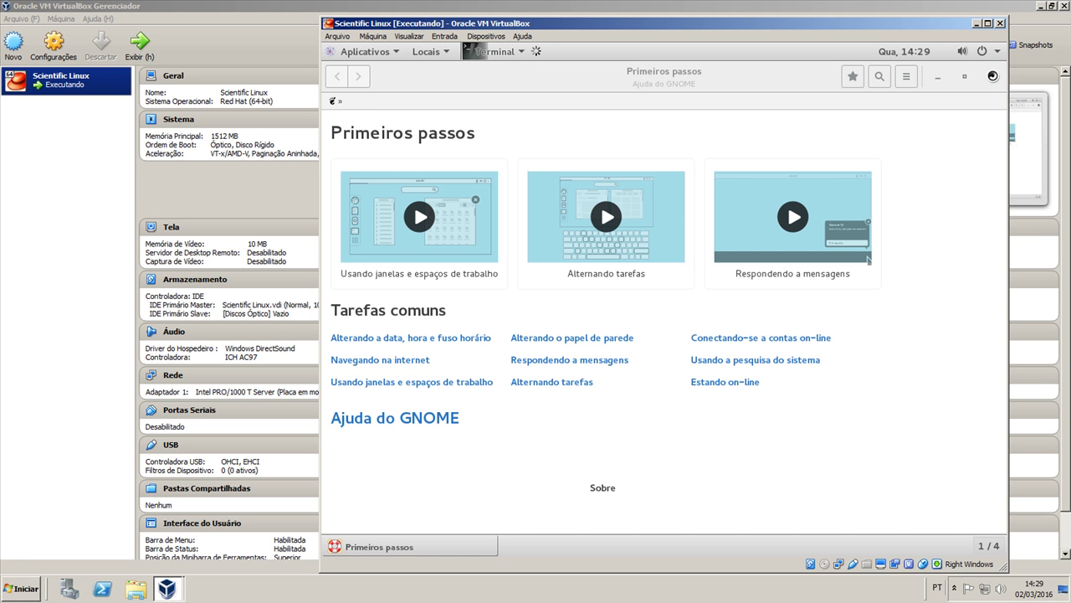
Close the Primeiros passos help window, maximize Terminal and become root with su
left_click(992, 78)
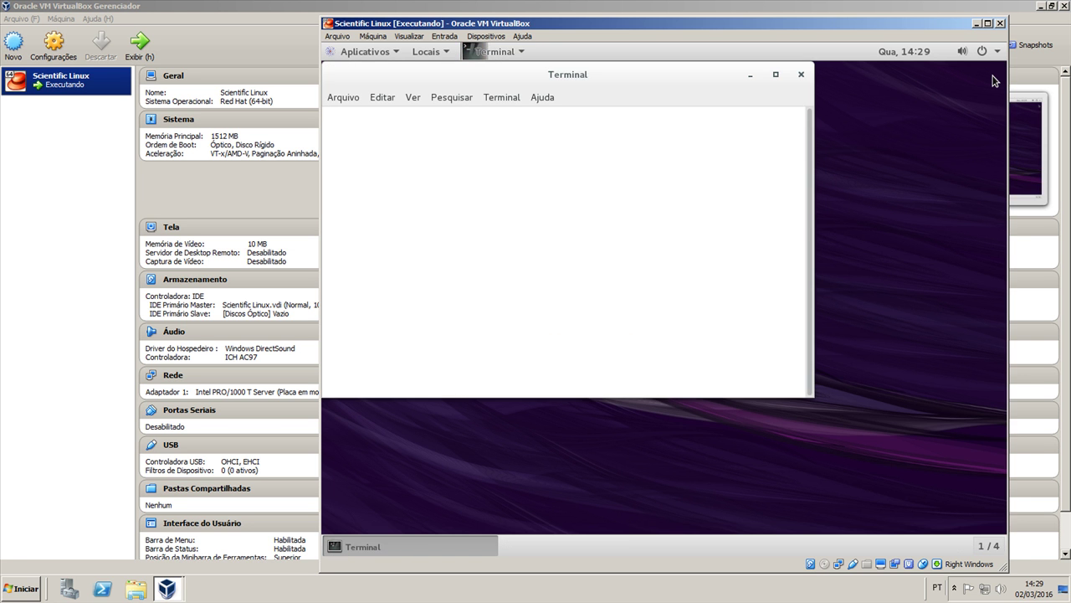
left_click(775, 75)
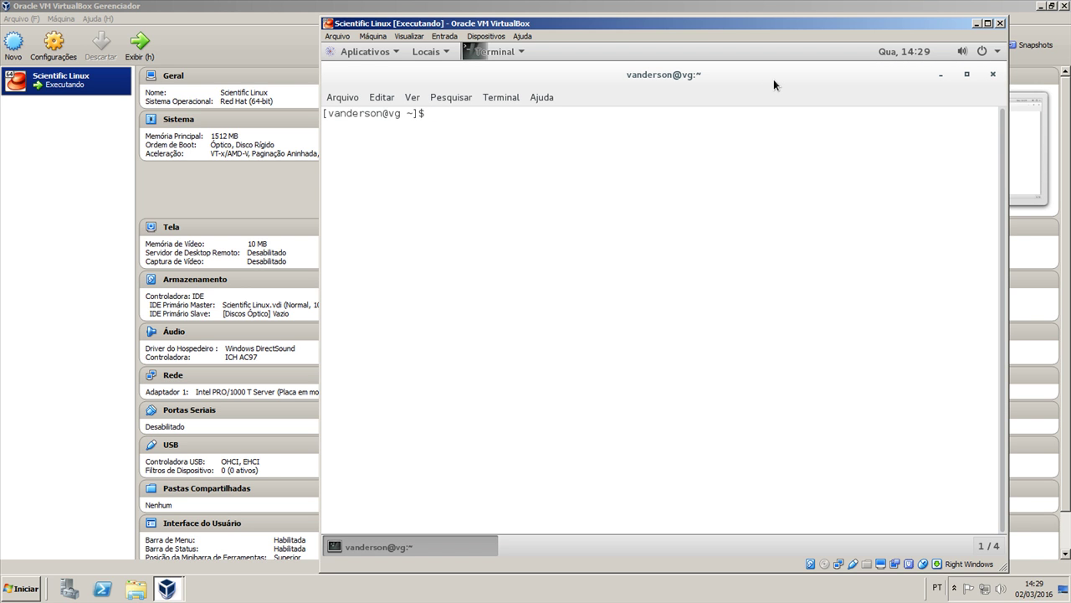
type("su")
key("Return")
key("Return")
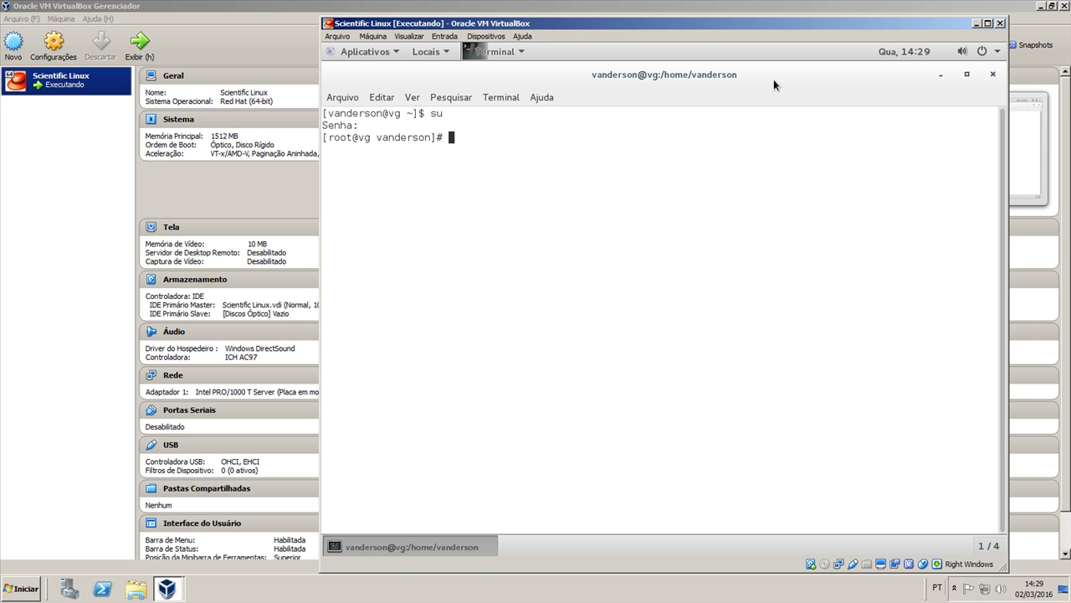
Run yum update to start updating the guest system
type("yum updaty")
key("BackSpace")
type("e")
key("Return")
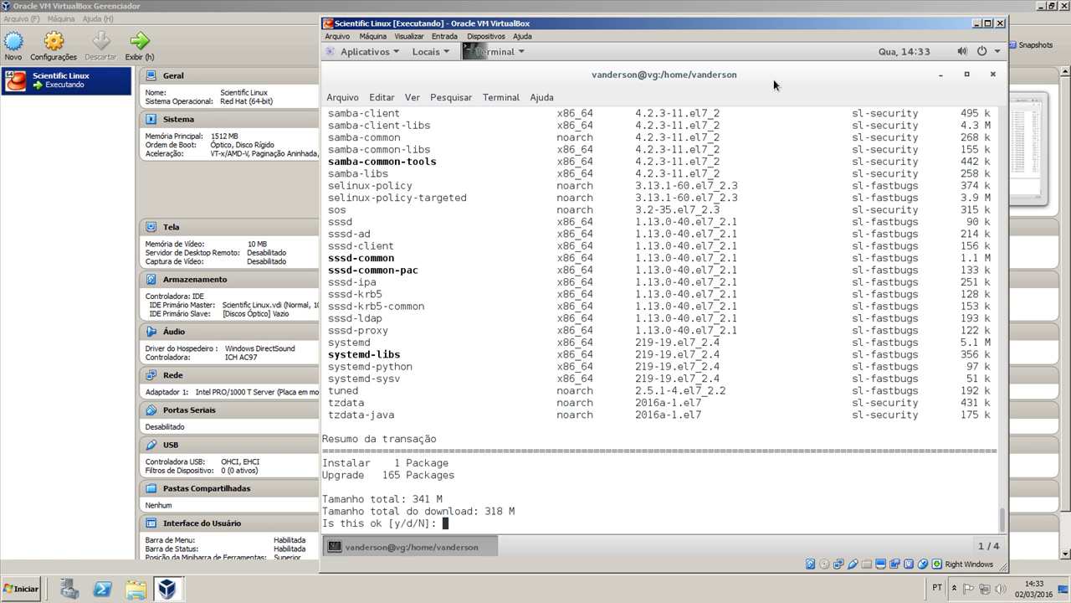
Approve the update with y and accept both Scientific Linux GPG signing keys with s
type("y")
key("Return")
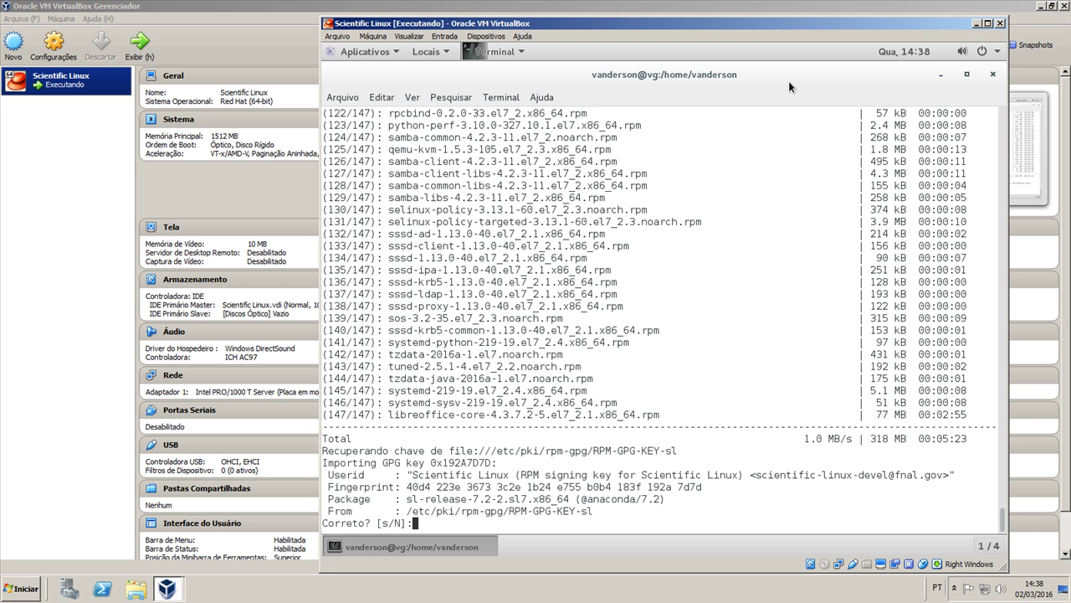
type("s")
key("Return")
type("s")
key("Return")
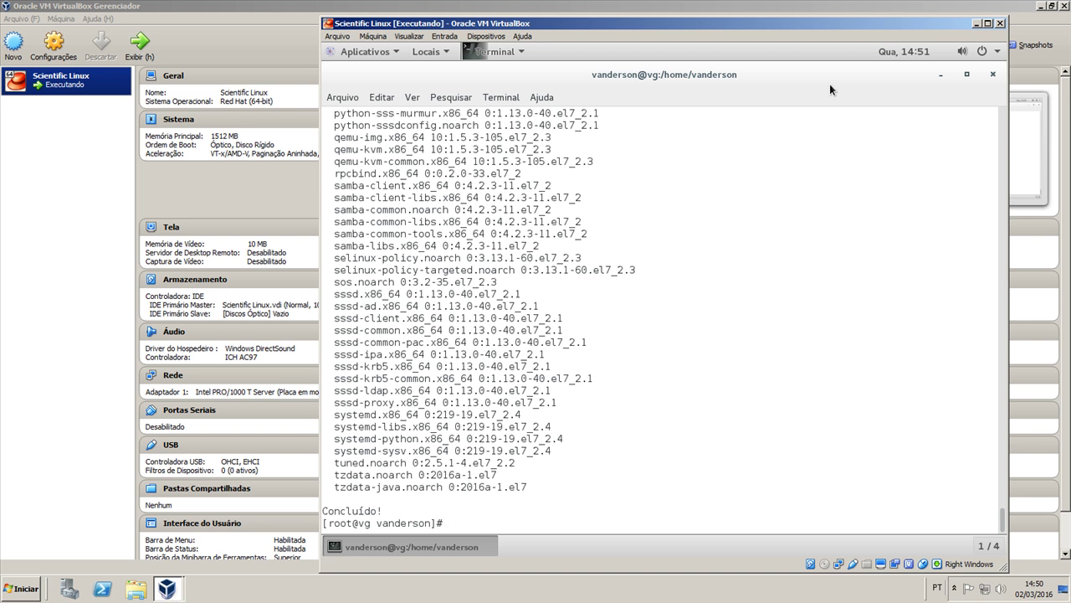
Exit the root shell, close Terminal and reboot the guest with Reiniciar
type("exit")
key("Return")
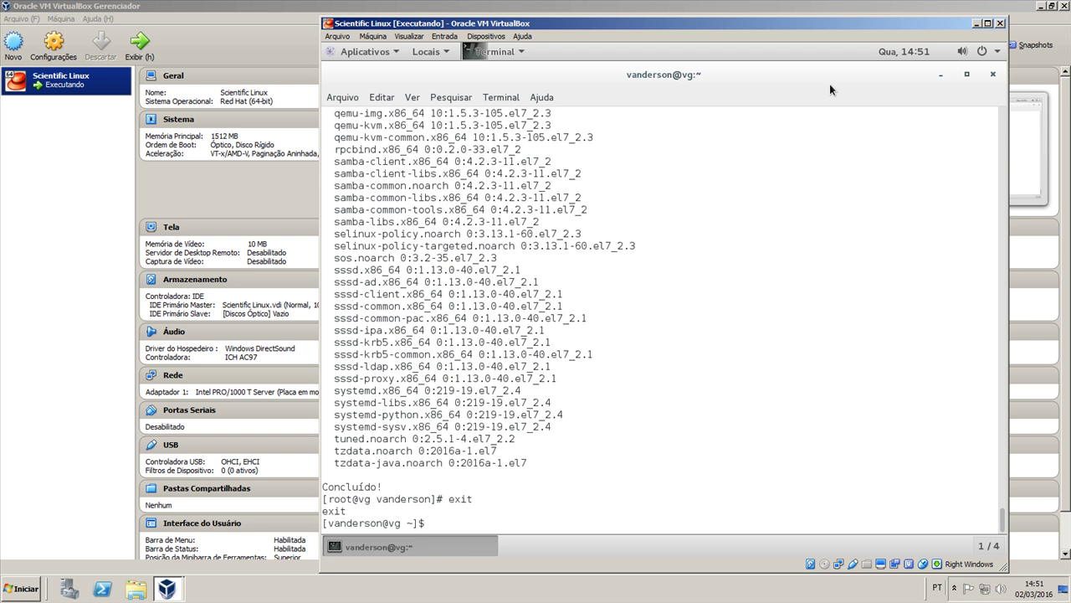
left_click(994, 76)
left_click(993, 57)
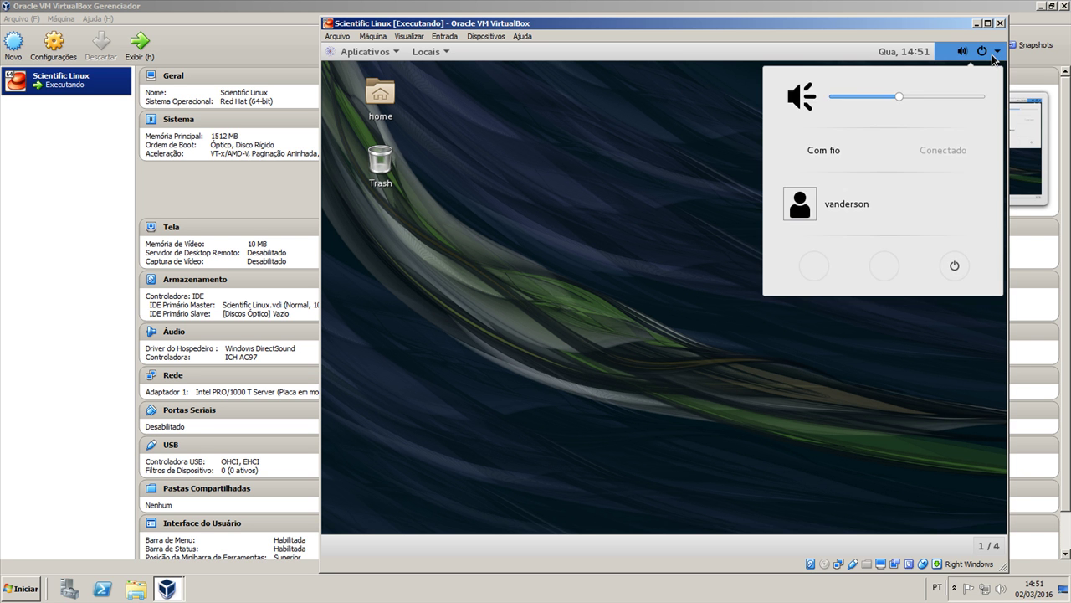
left_click(959, 233)
left_click(681, 348)
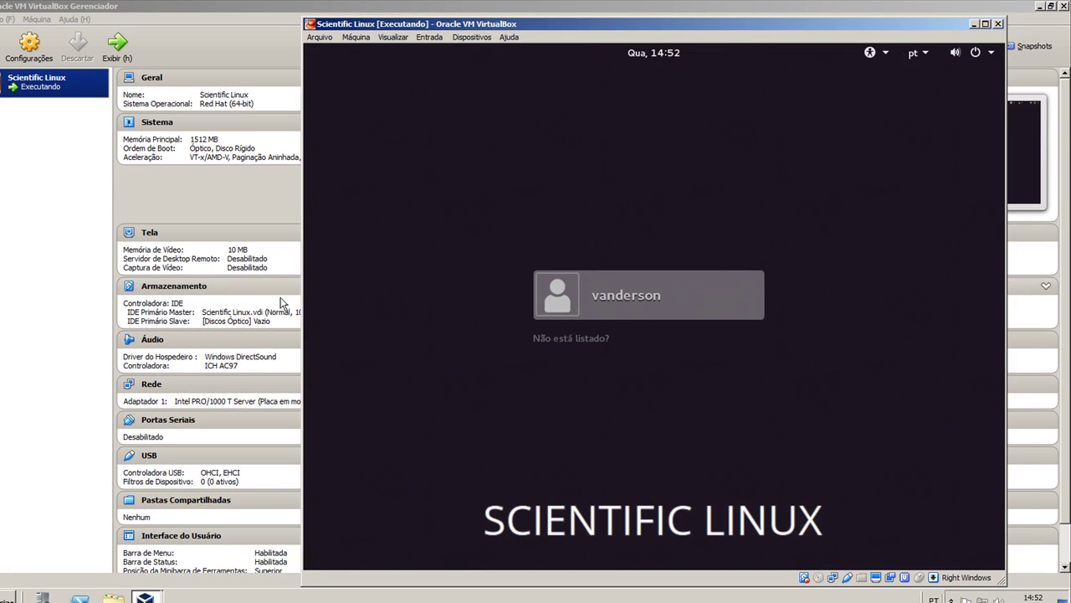
Capture input into the VM and log in as the user with the account password
left_click(494, 332)
left_click(626, 389)
left_click(660, 290)
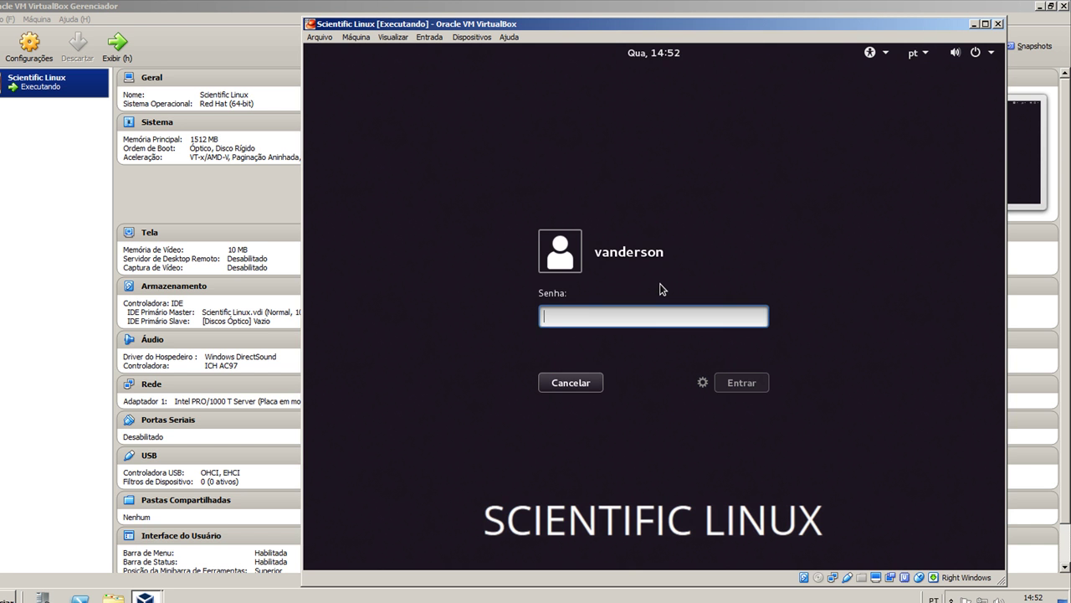
type("123")
key("Return")
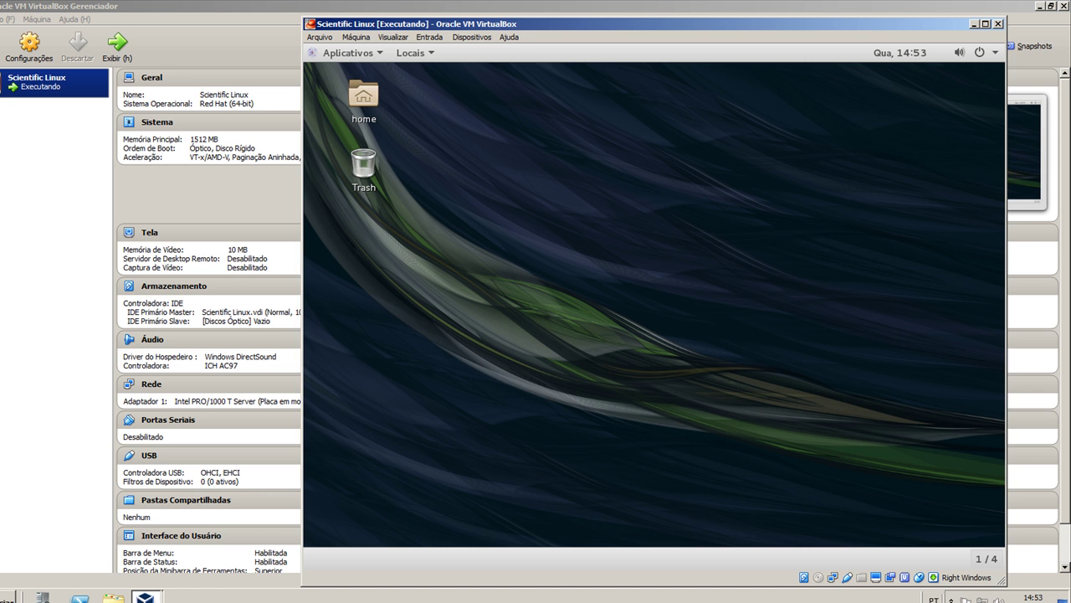
Open a Terminal from Aplicativos > Favoritos
left_click(361, 57)
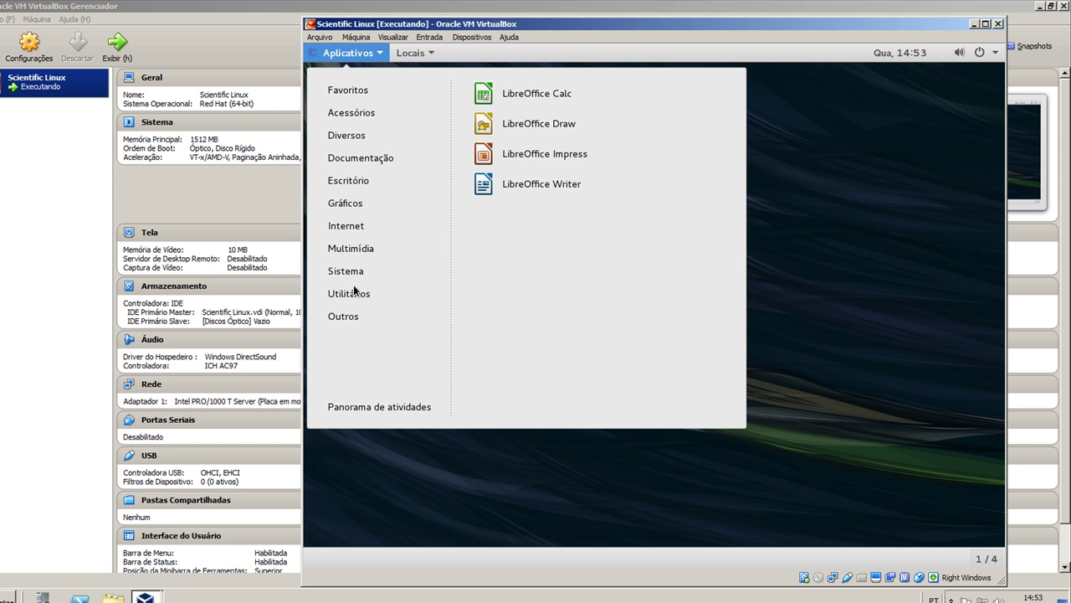
mouse_move(365, 92)
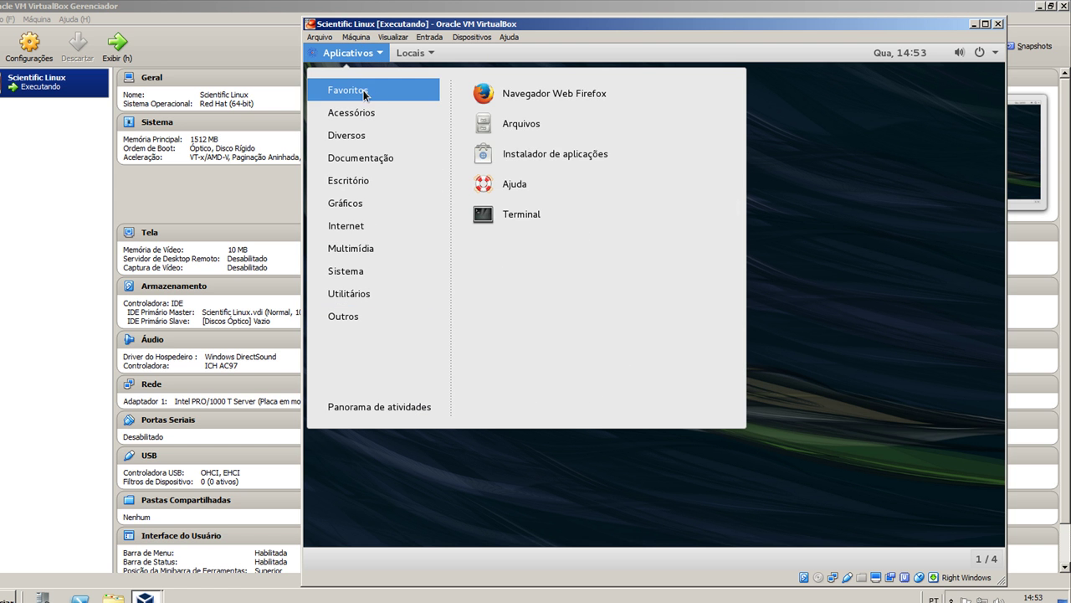
left_click(512, 221)
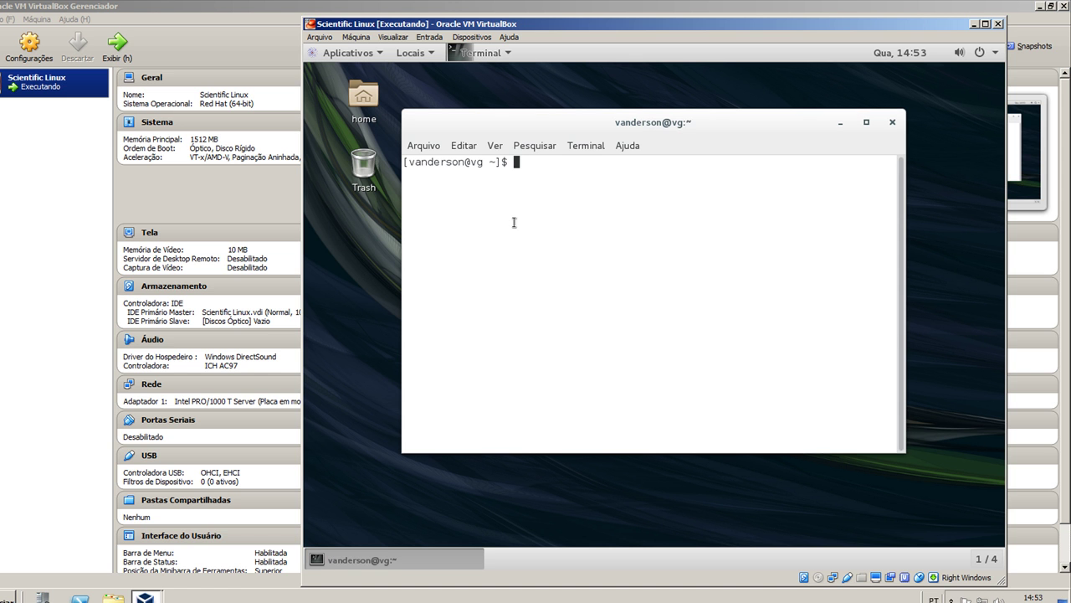
Maximize the terminal and switch to root with su
left_click(867, 122)
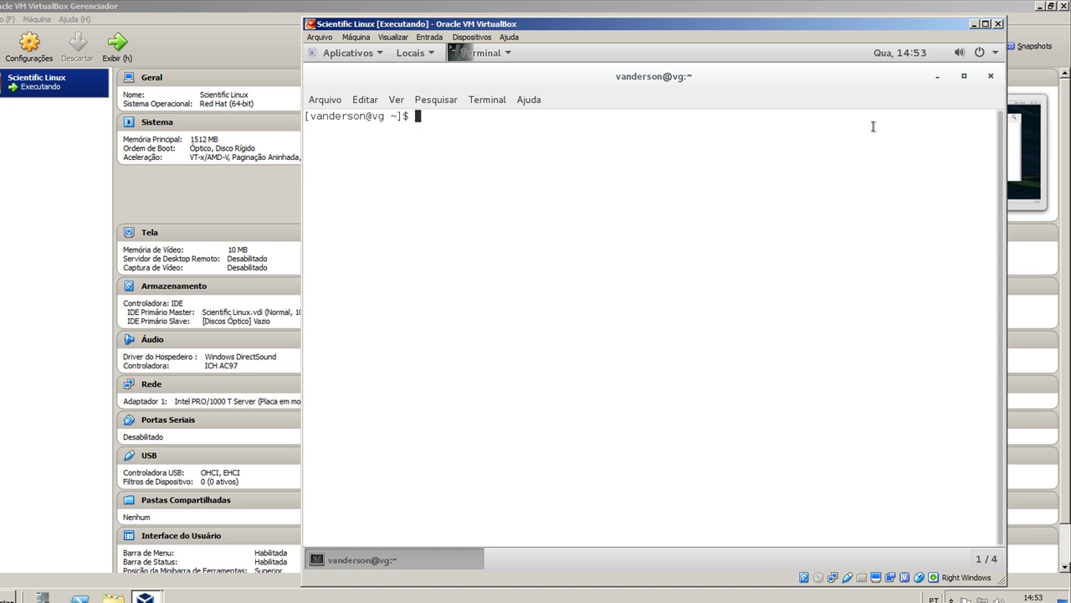
type("su")
key("Return")
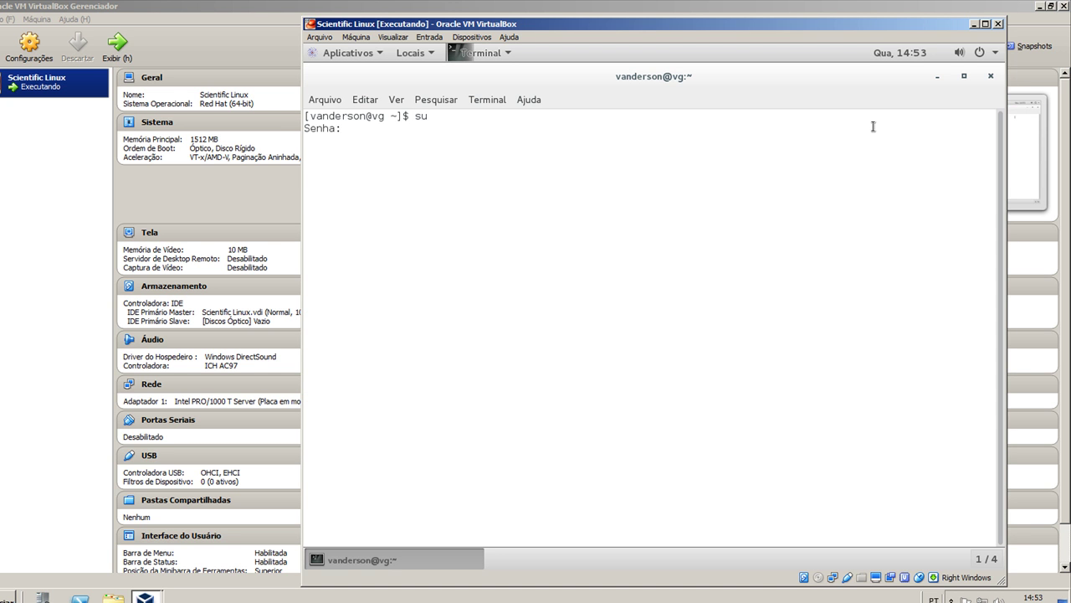
key("Return")
Run 'yum update && yum install gcc kernel-devel'
type("yum update")
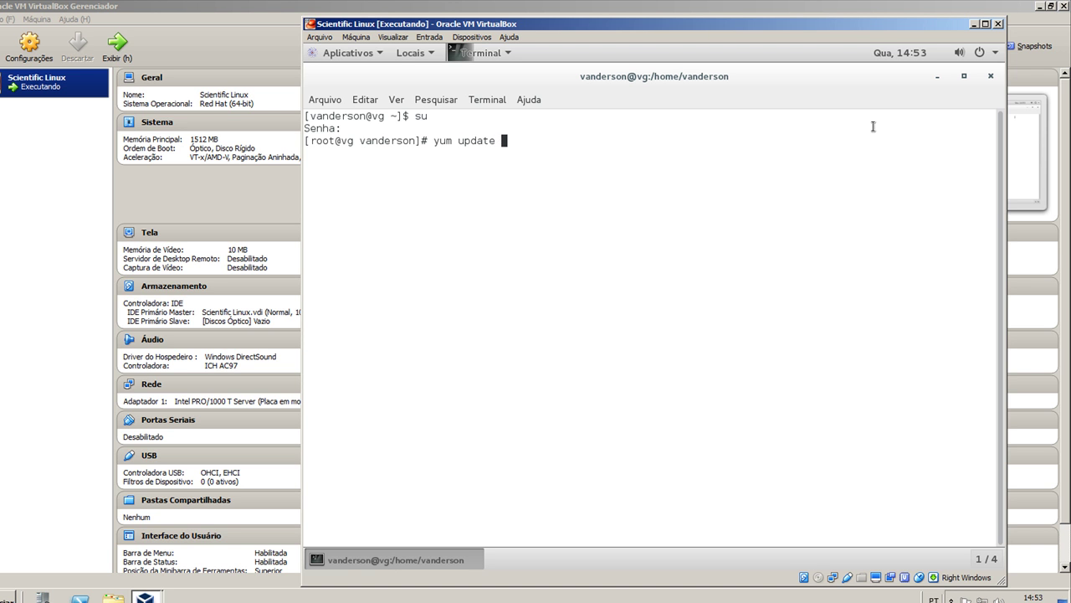
type(" && yum install gcc ")
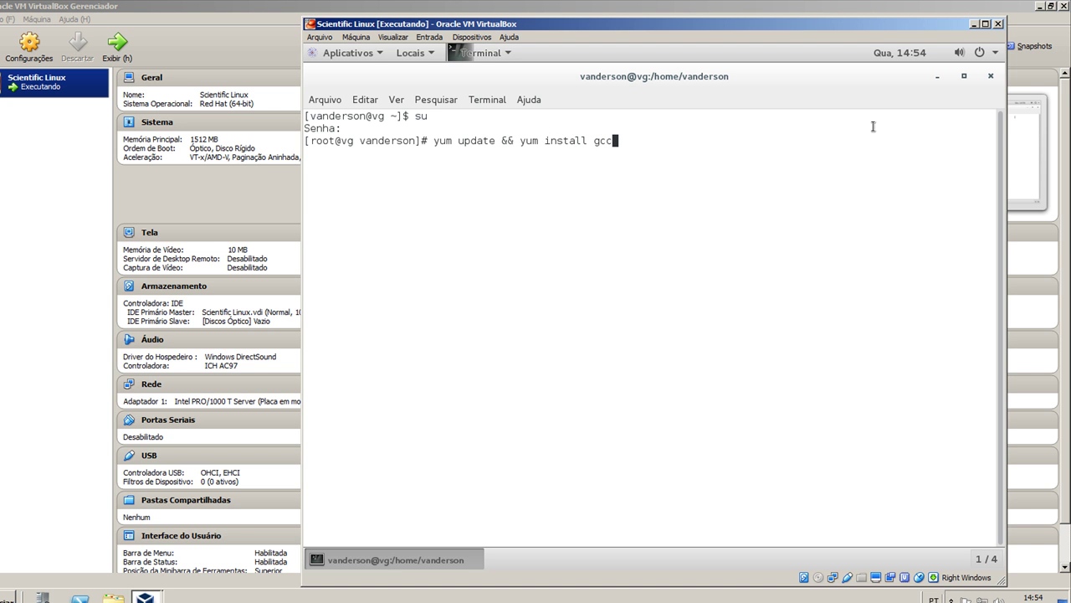
type("kernel-devel")
key("BackSpace")
key("BackSpace")
key("BackSpace")
key("BackSpace")
key("BackSpace")
type("headers")
key("BackSpace")
key("BackSpace")
key("BackSpace")
key("BackSpace")
key("BackSpace")
key("BackSpace")
key("BackSpace")
type("devel")
key("Return")
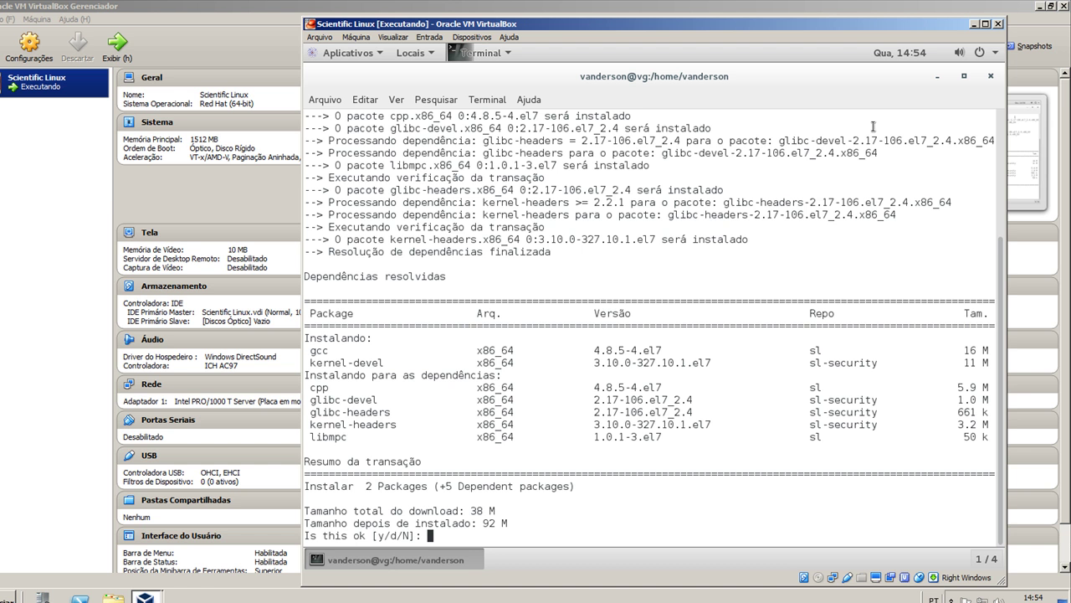
Confirm the package installation with y, then clear the prompt line
type("y")
key("Return")
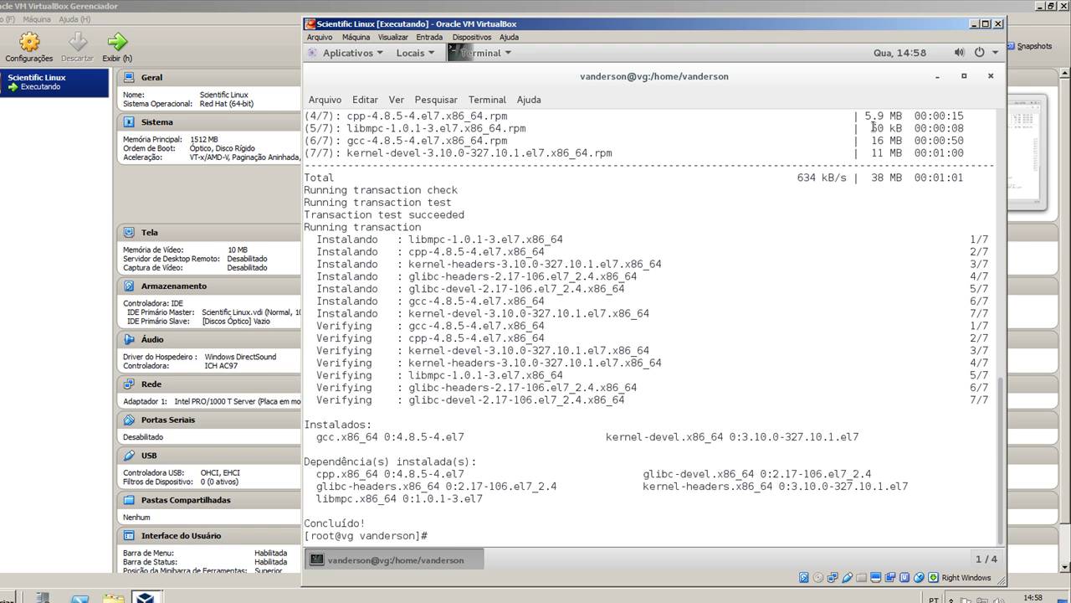
type("yum update && yum install gcc kernel-devel")
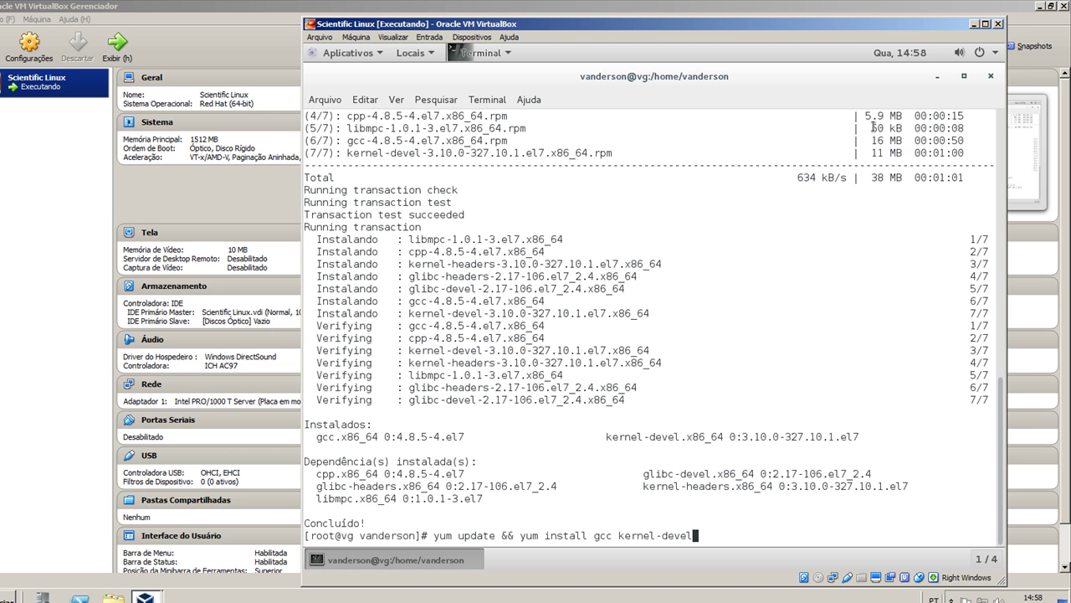
key("ctrl+u")
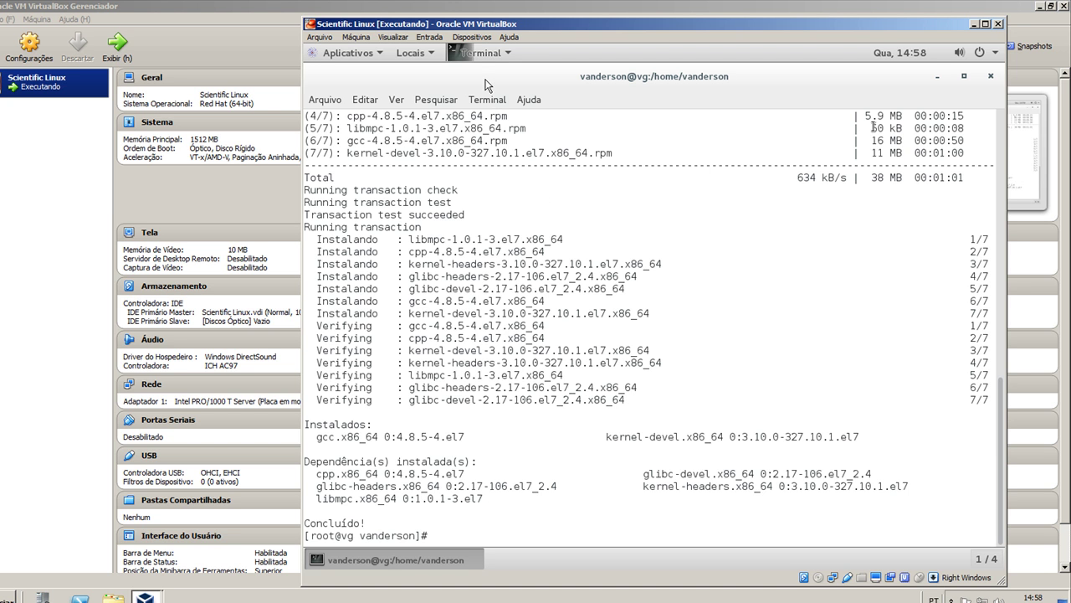
Insert the Guest Additions CD image, capture input and run its autorun software
left_click(475, 38)
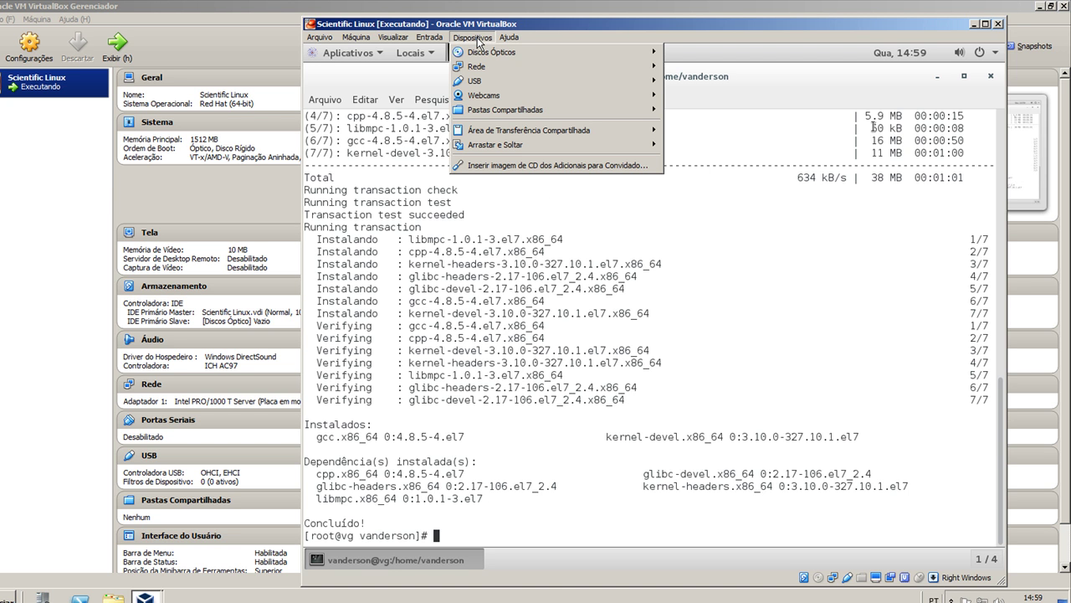
left_click(544, 165)
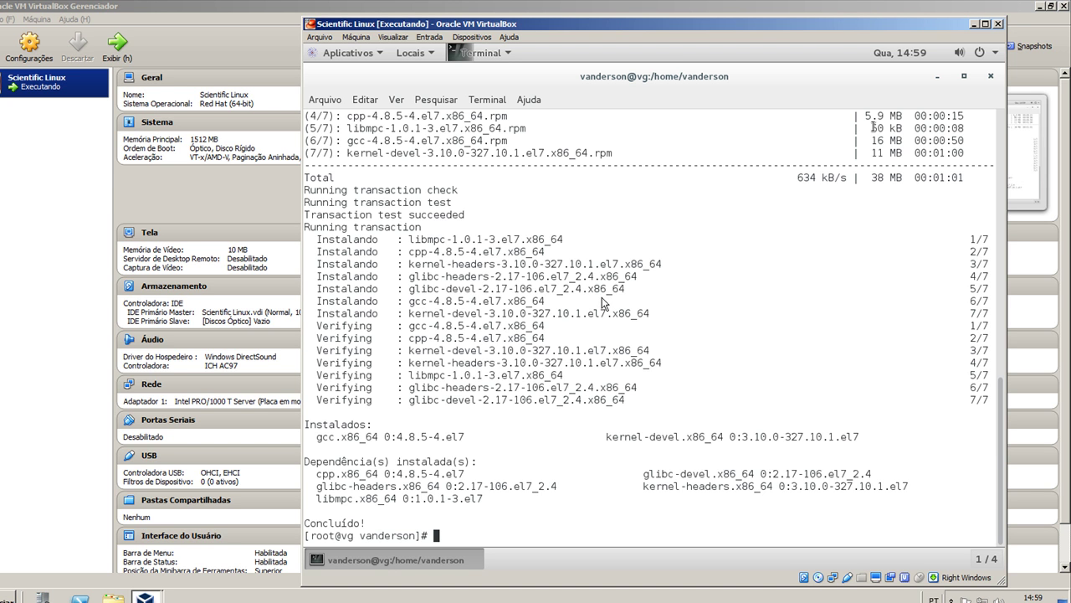
left_click(599, 419)
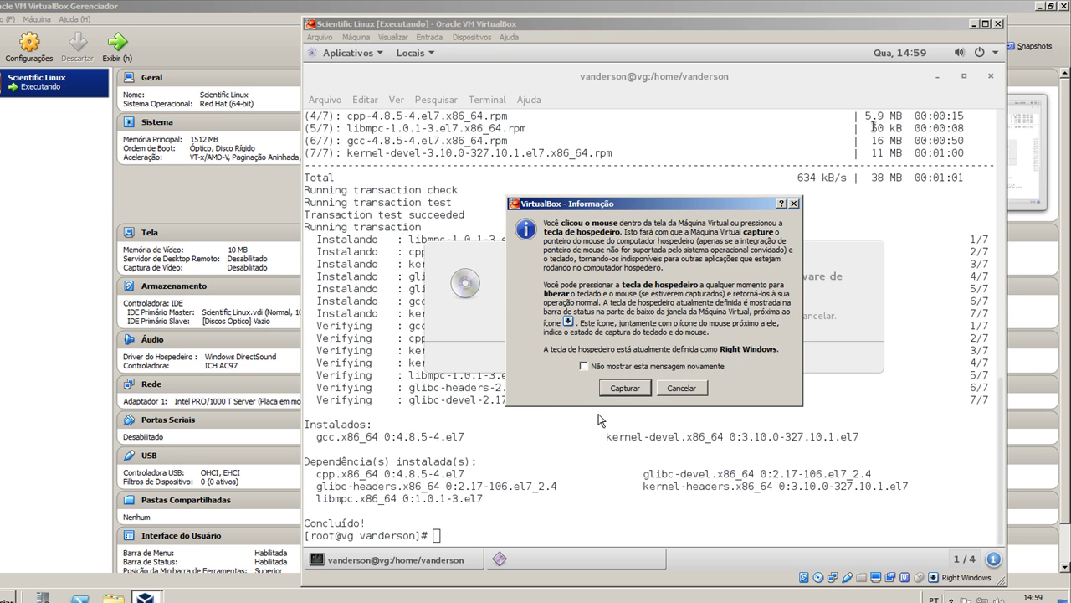
left_click(634, 387)
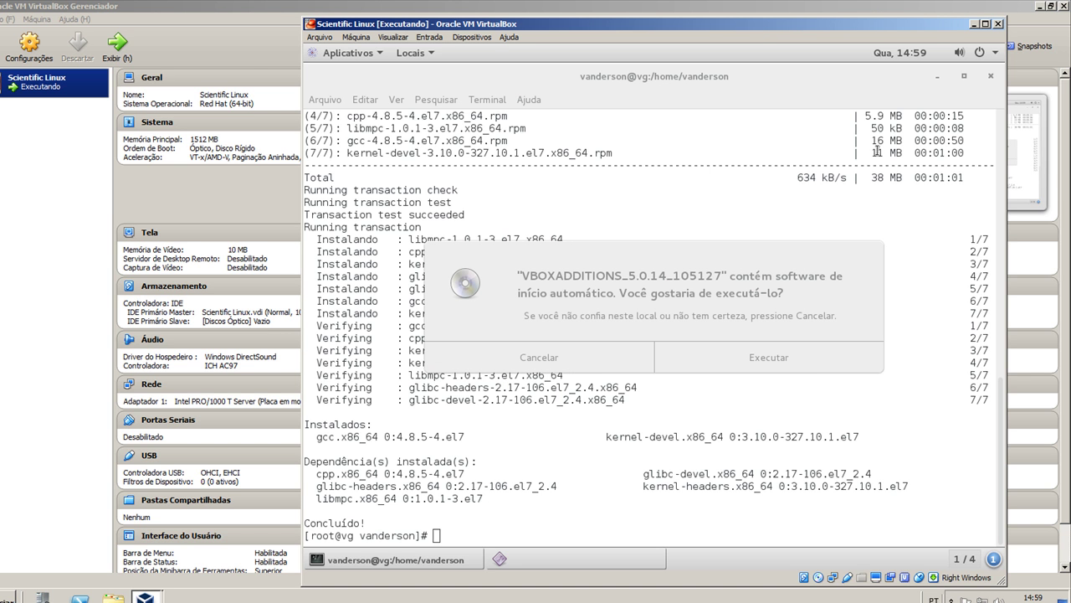
left_click(758, 359)
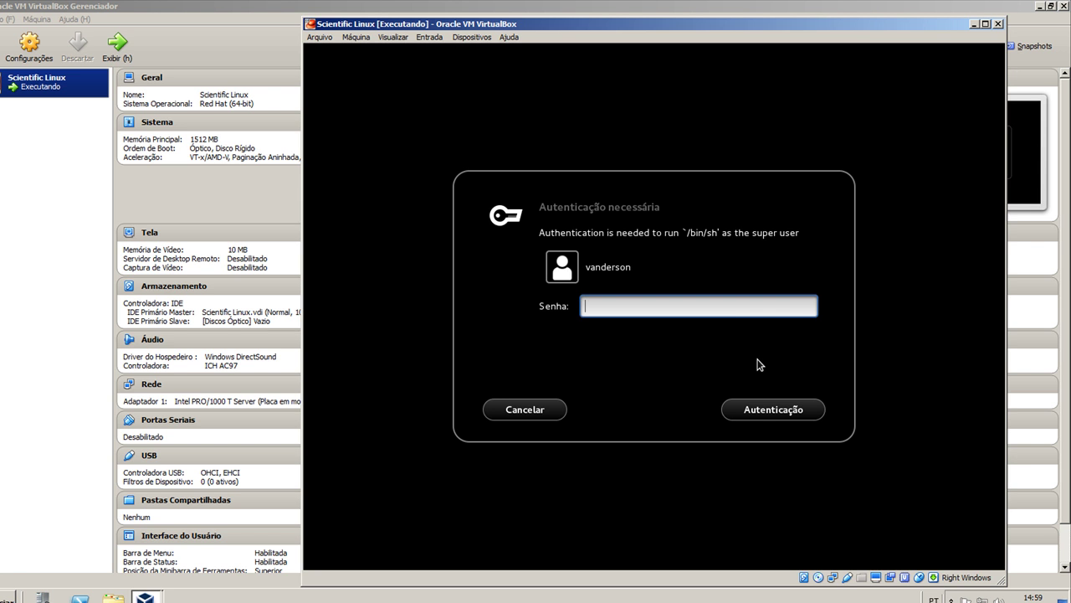
Authenticate the Guest Additions 5.0.14 installer, close it when done, and exit root
type("********")
left_click(761, 410)
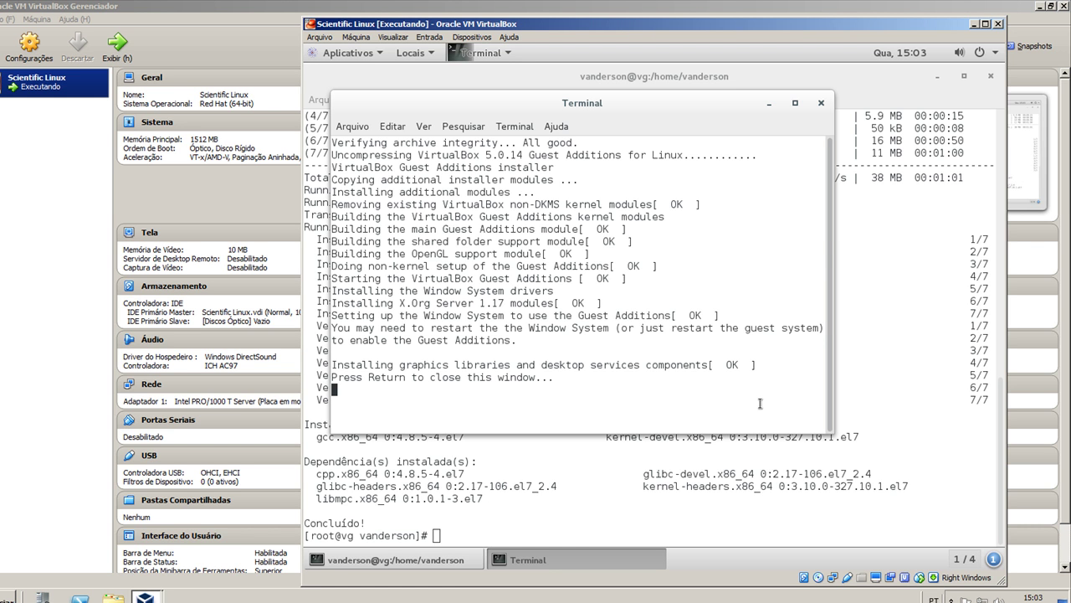
key("Return")
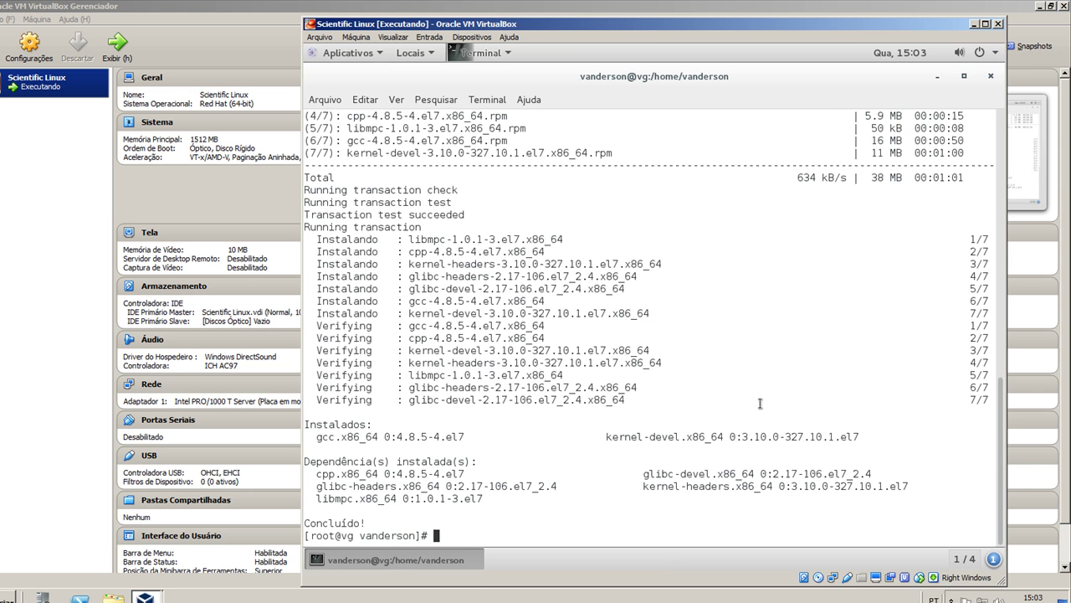
type("exit")
key("Return")
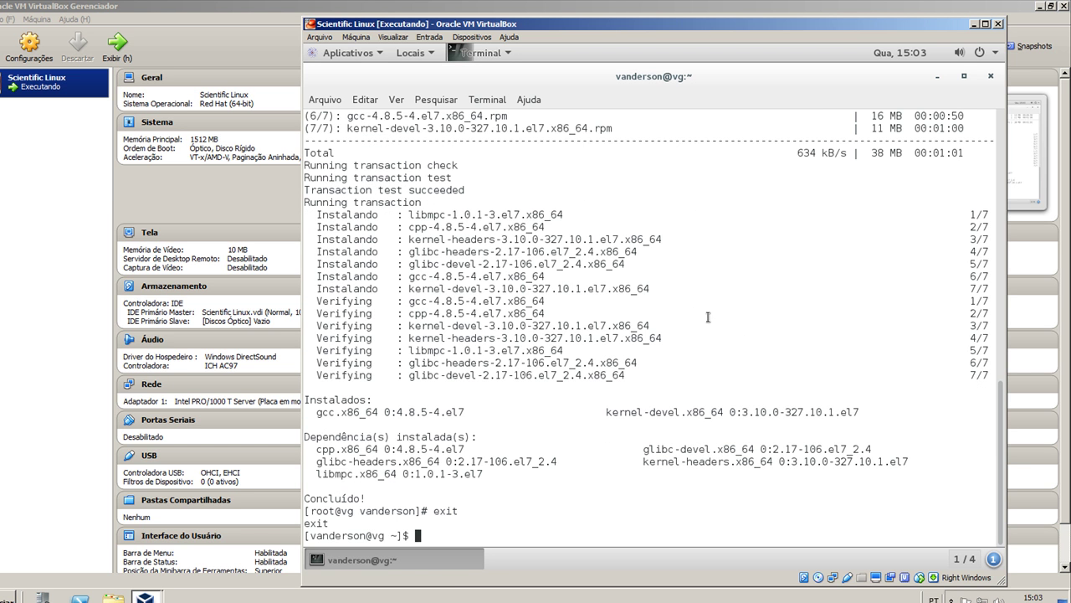
Close the terminal and reboot the guest via the system menu's Reiniciar option
left_click(989, 76)
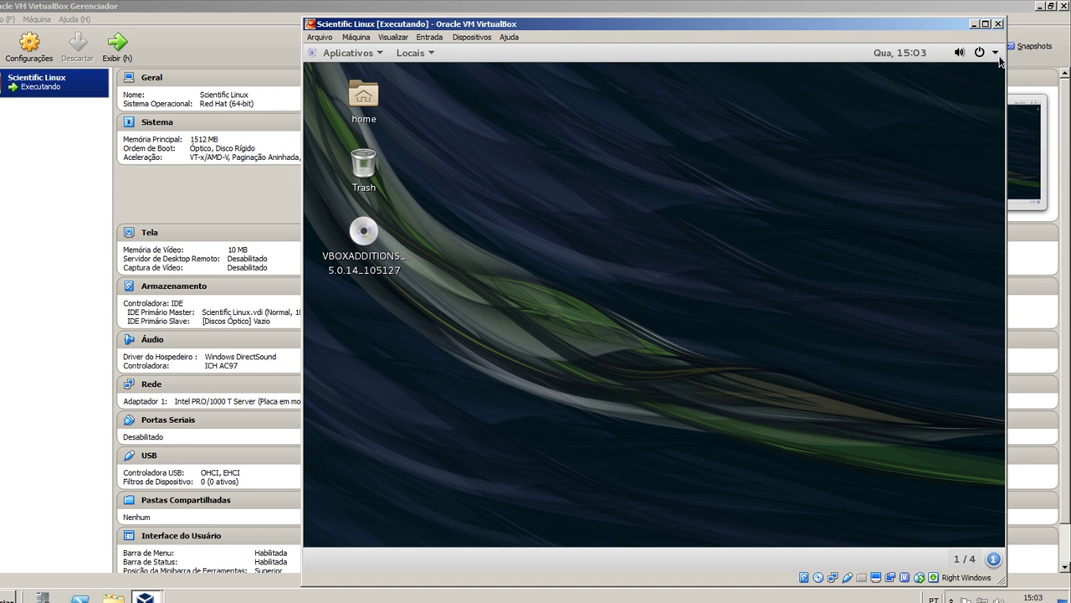
left_click(995, 52)
left_click(951, 238)
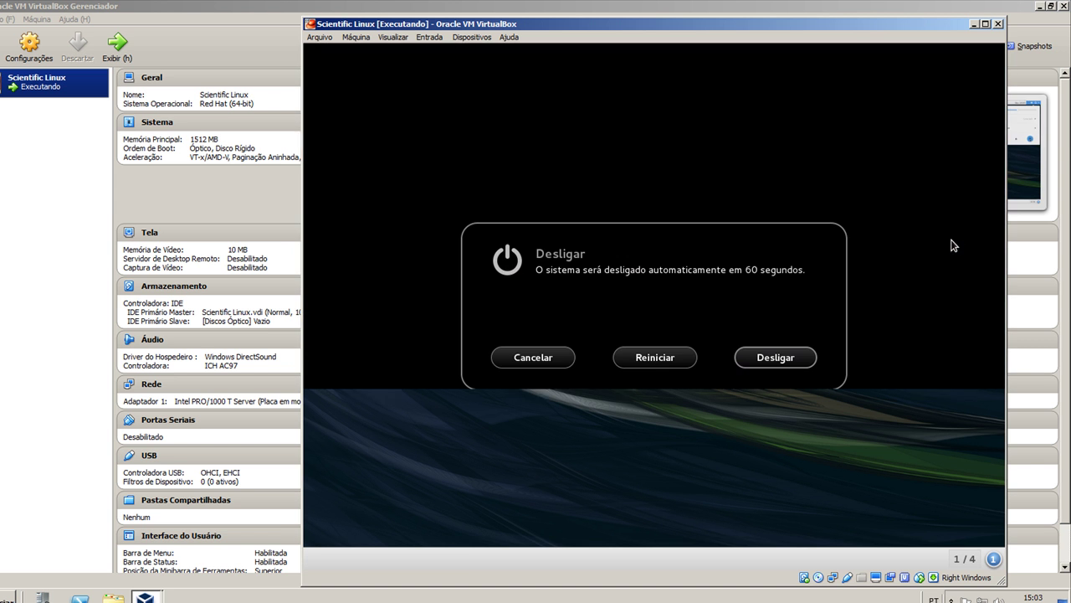
left_click(666, 362)
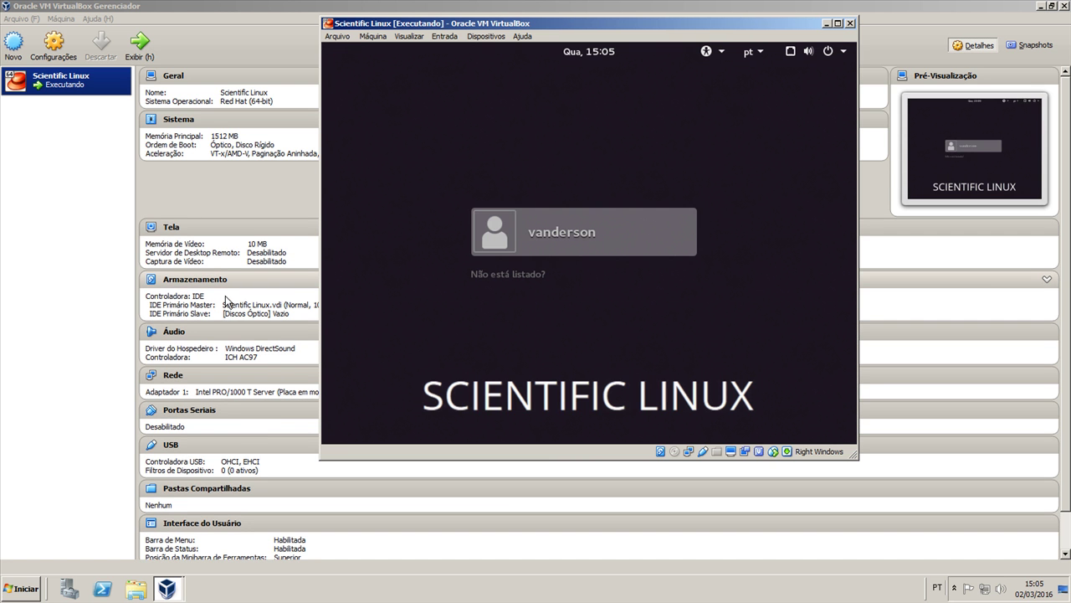
Sign back in with the user's password and maximize the VM window so the desktop fills it
left_click(590, 246)
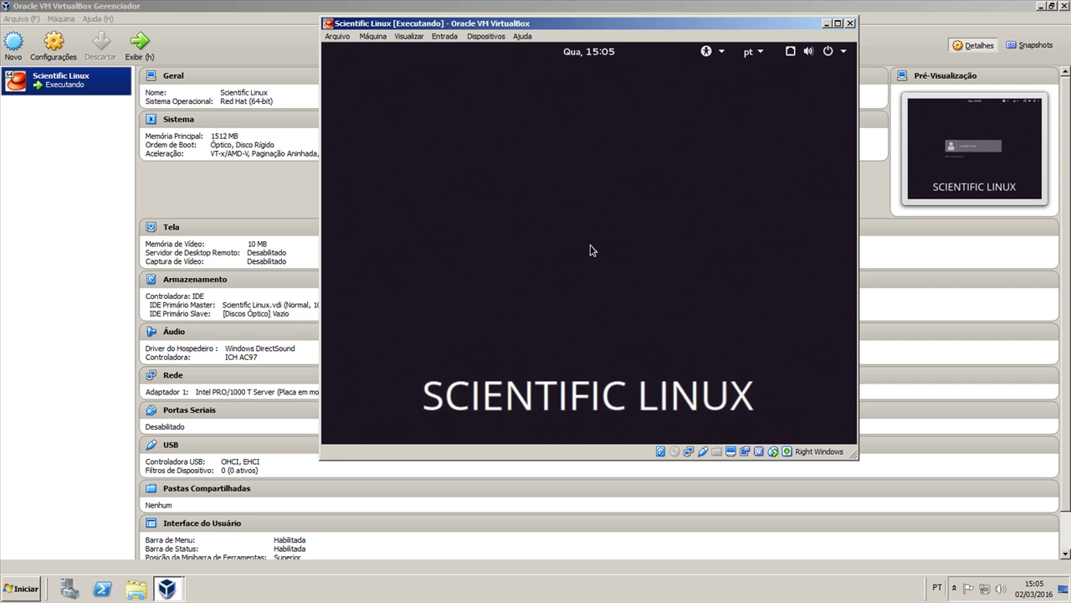
type("********")
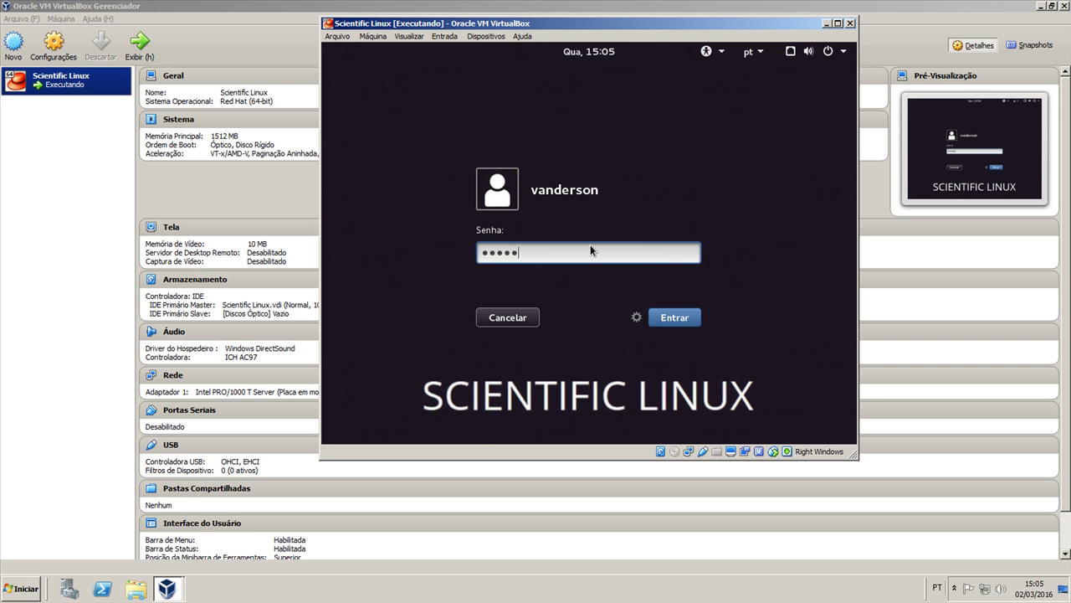
key("Return")
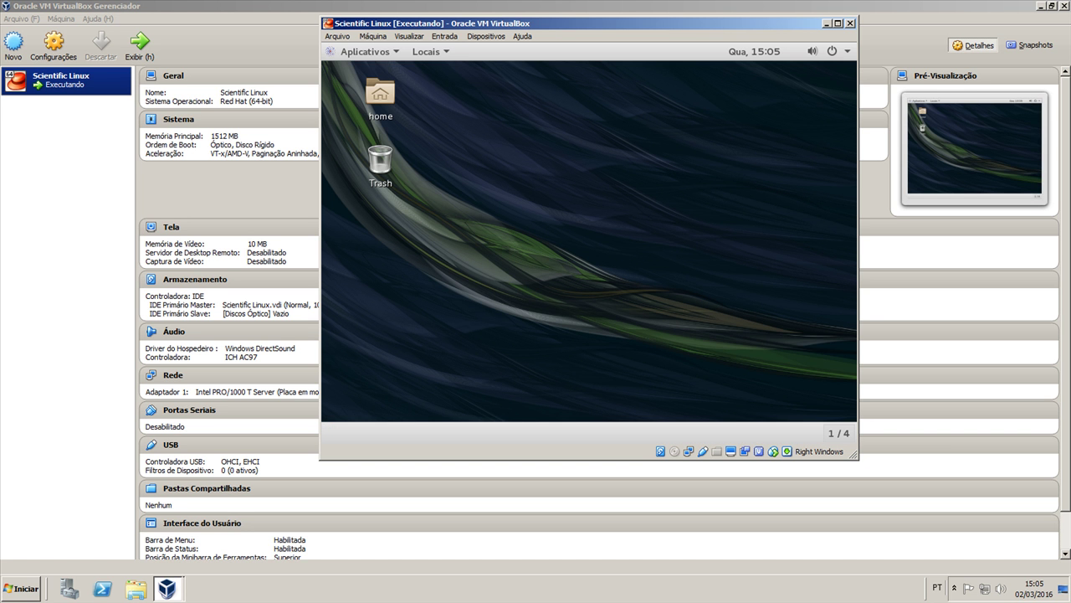
left_click(838, 24)
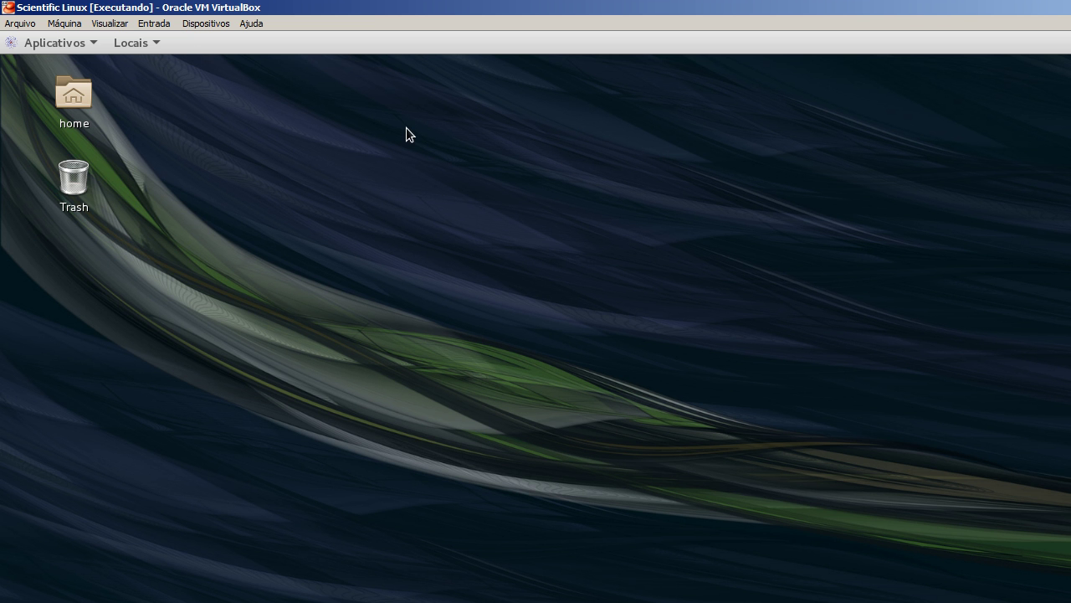
Choose Desligar from the guest's power menu, then minimize and restore the VM window
left_click(82, 49)
left_click(754, 287)
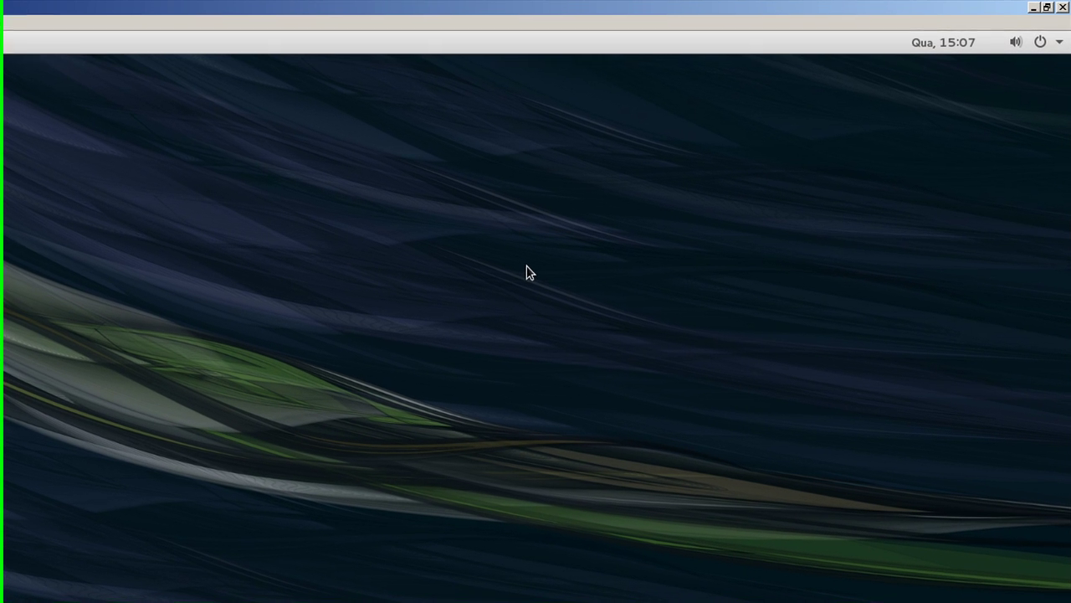
left_click(1057, 45)
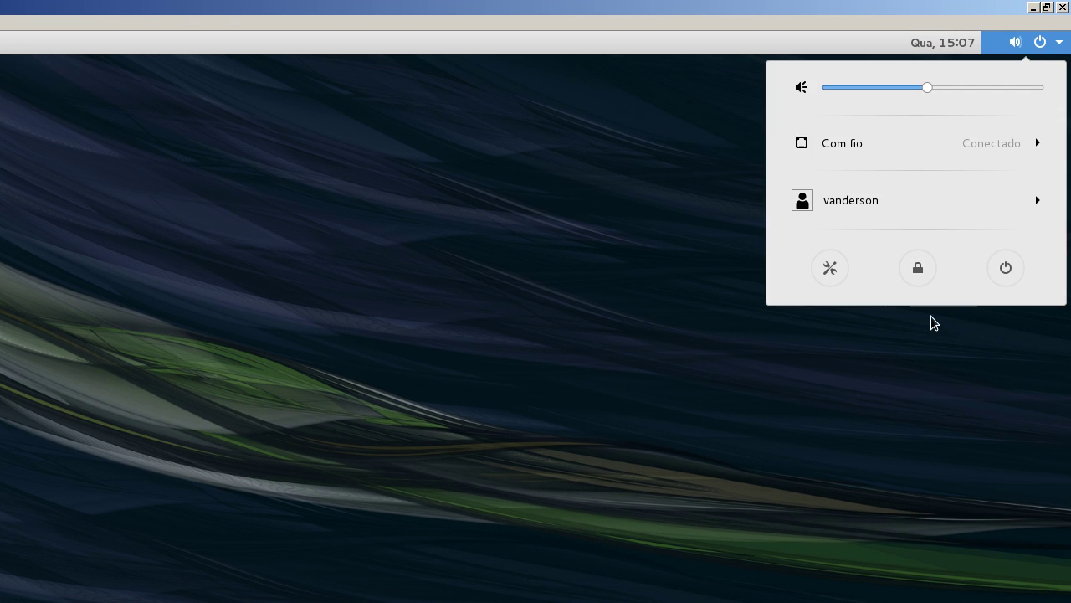
left_click(1004, 266)
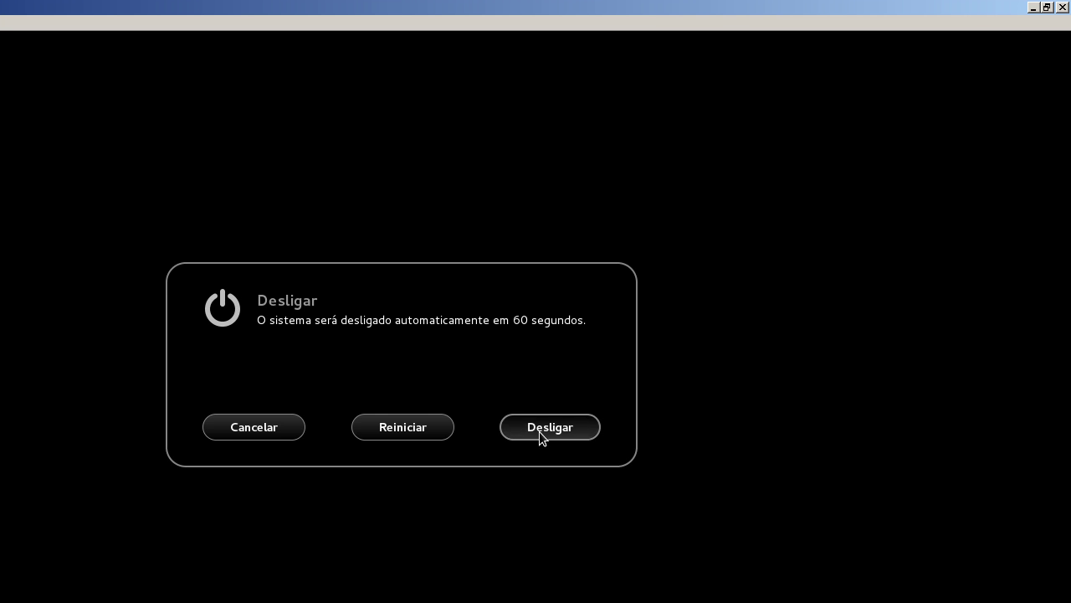
left_click(539, 431)
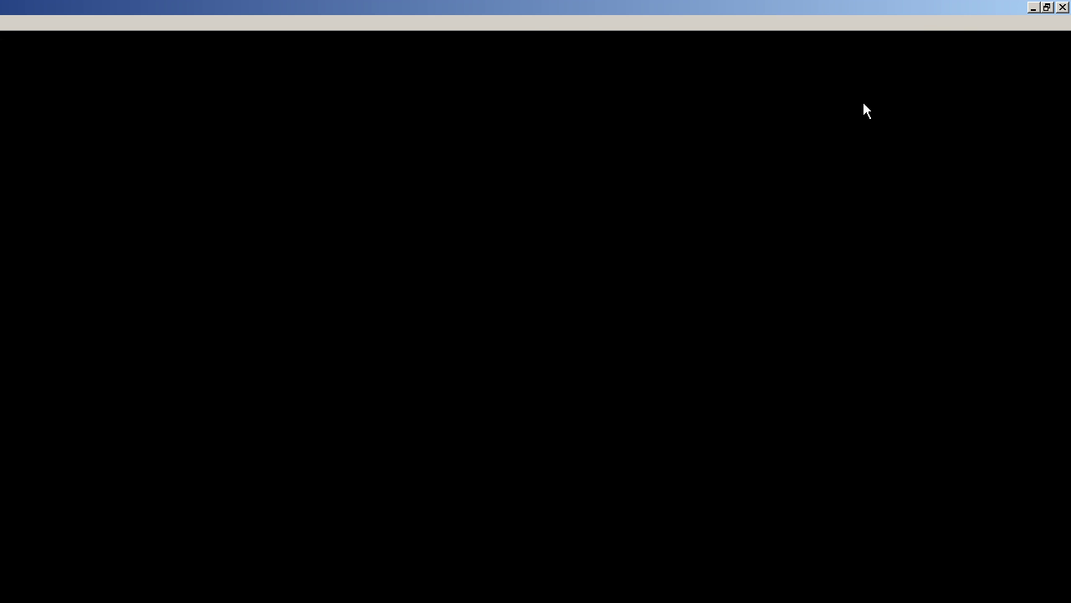
left_click(1033, 10)
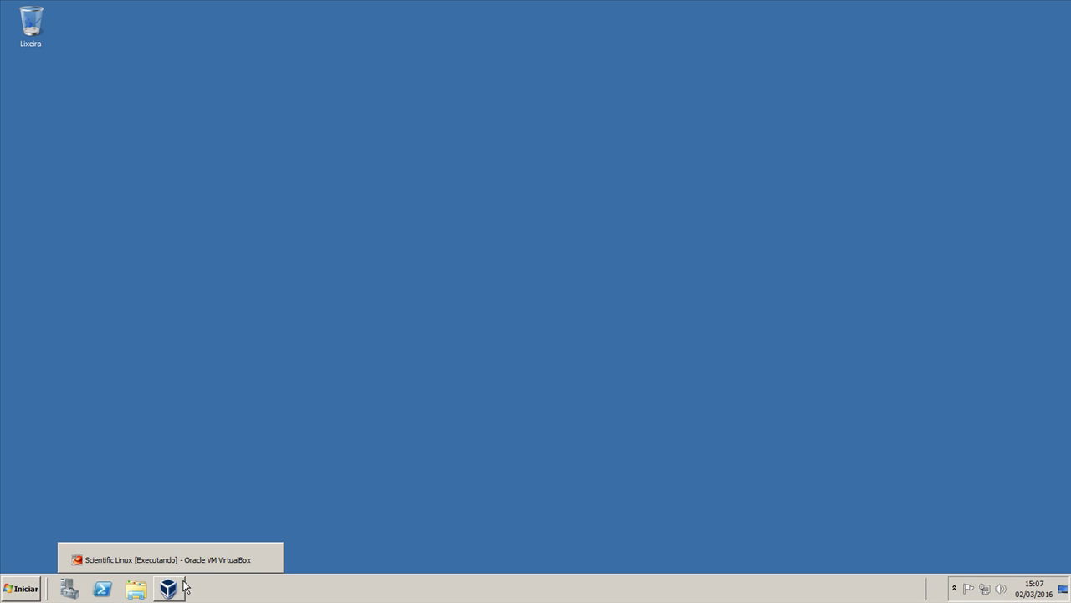
left_click(169, 589)
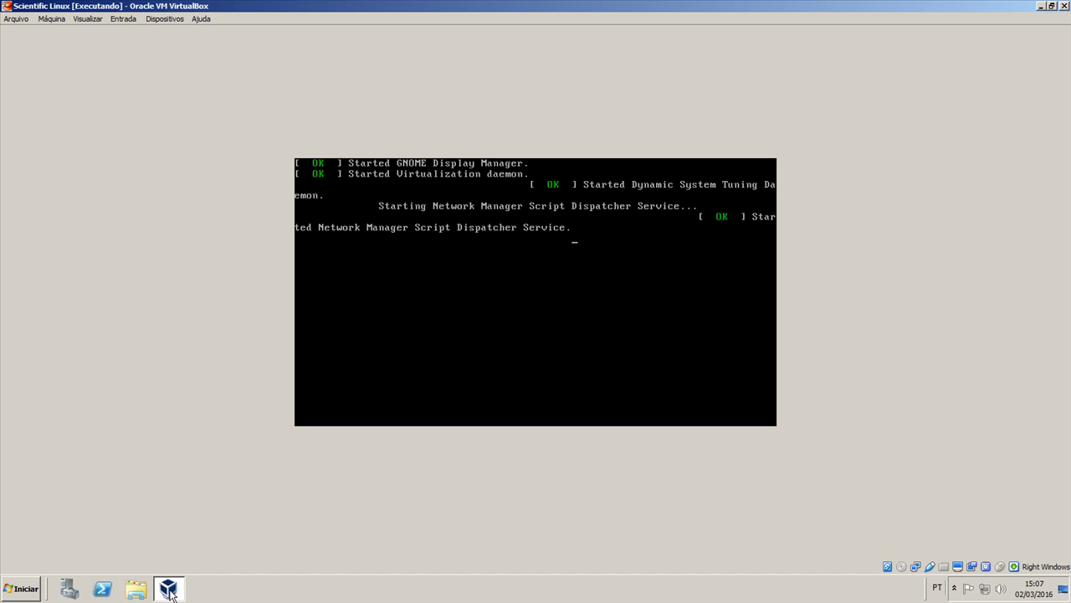